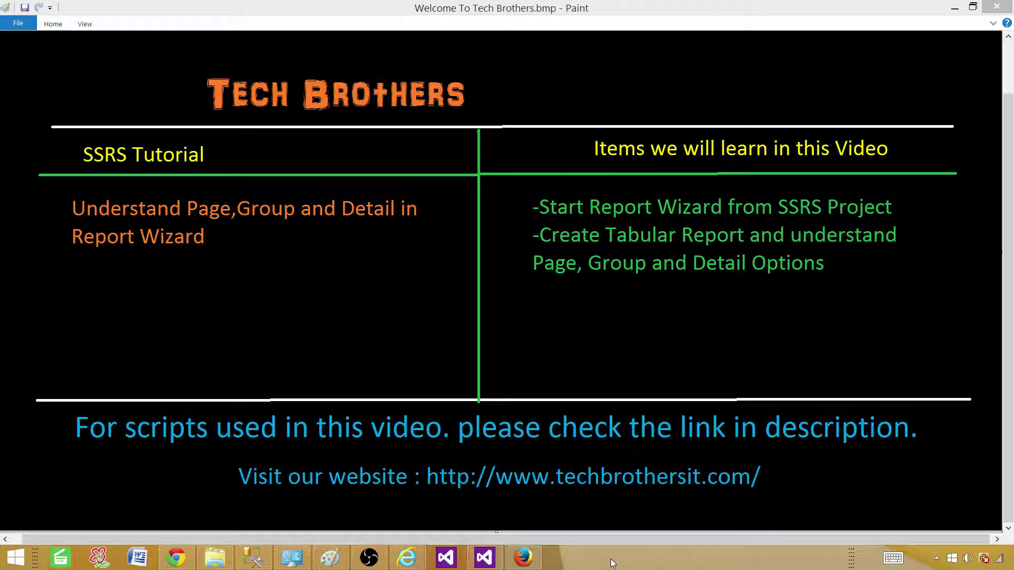
Switch to Visual Studio and examine the Report1 preview, expanding the countries on the Asia, Europe and North America pages.
left_click(484, 560)
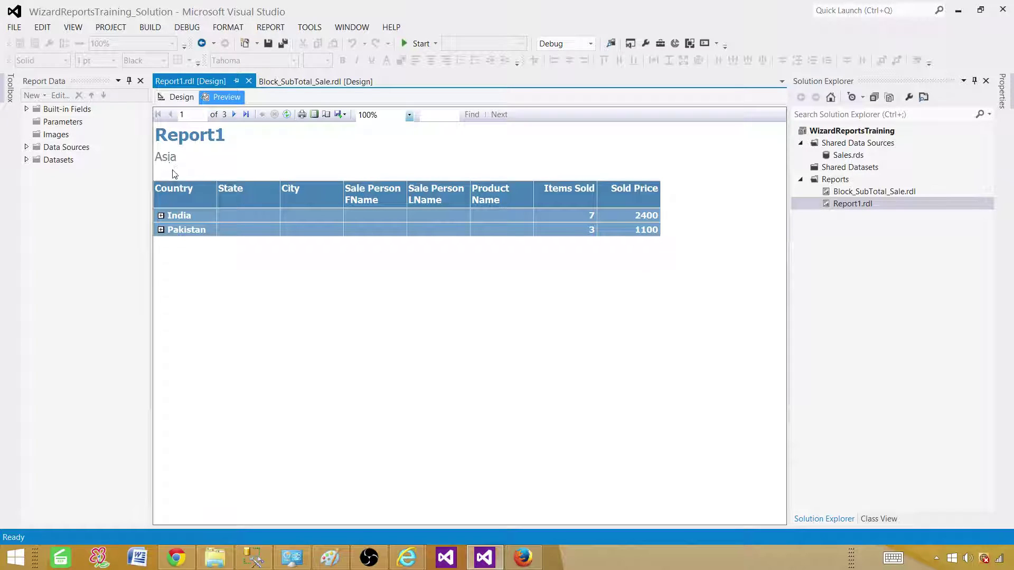
left_click(161, 217)
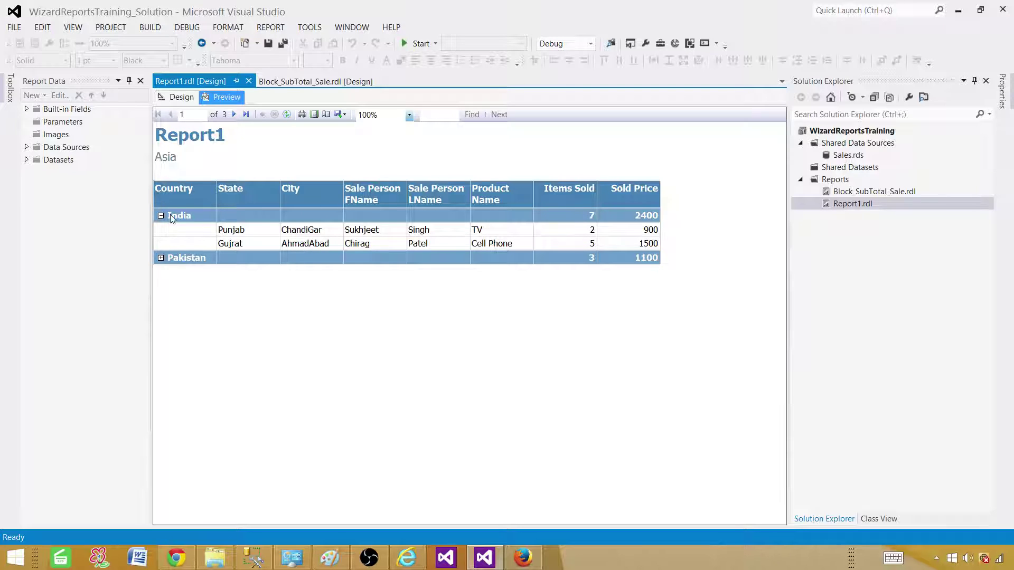
left_click(161, 258)
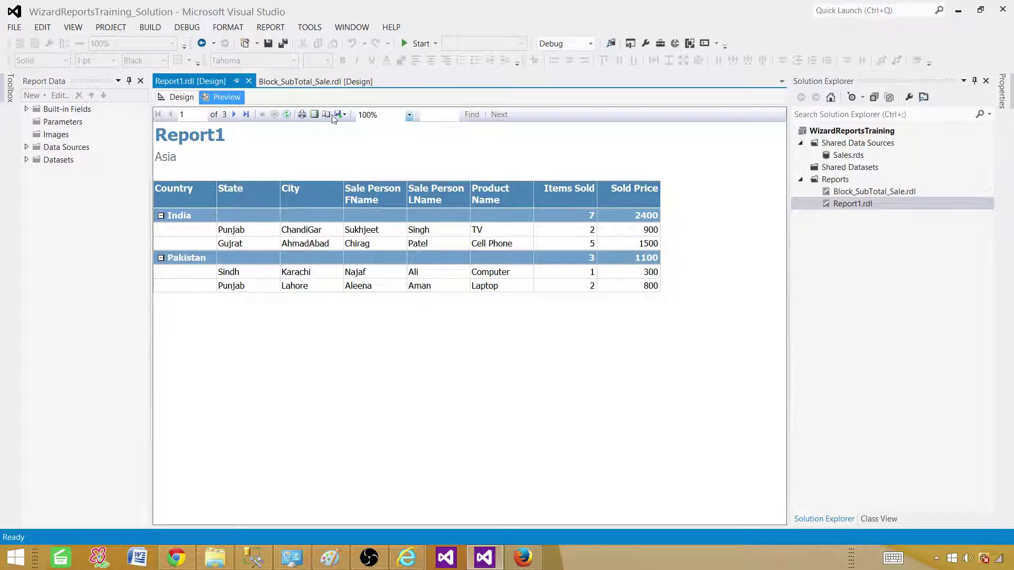
left_click(235, 115)
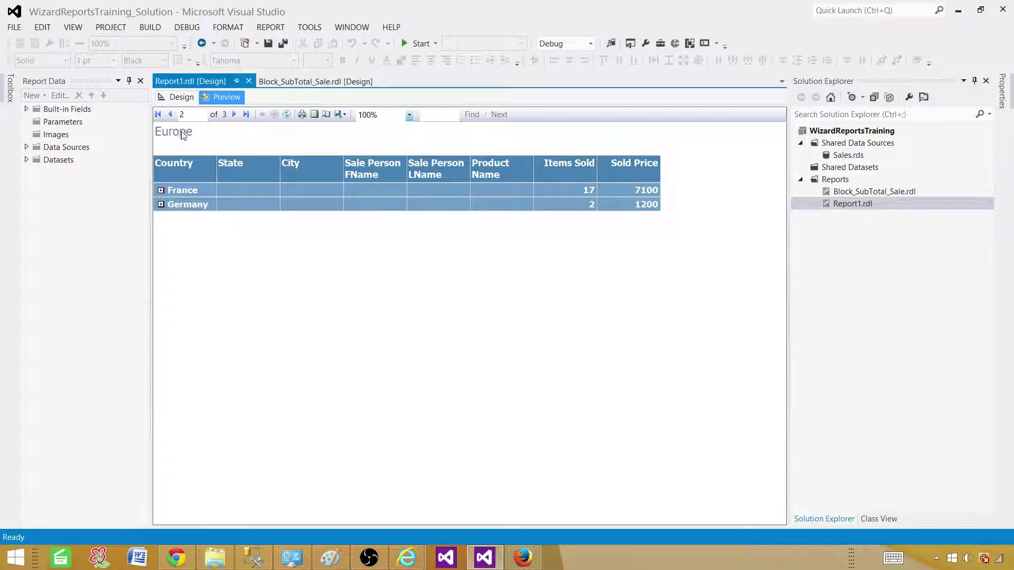
left_click(161, 191)
left_click(161, 234)
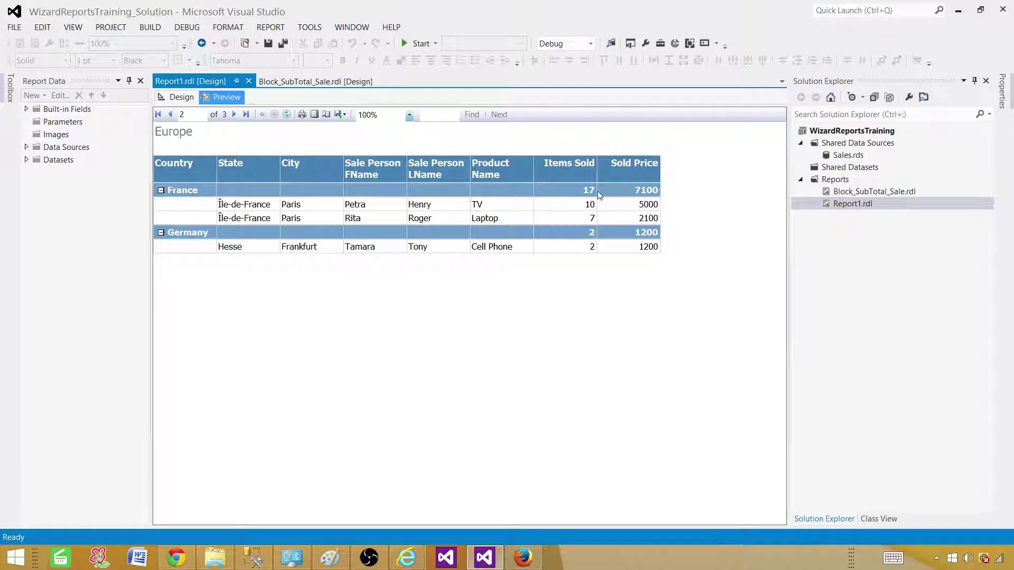
left_click(241, 116)
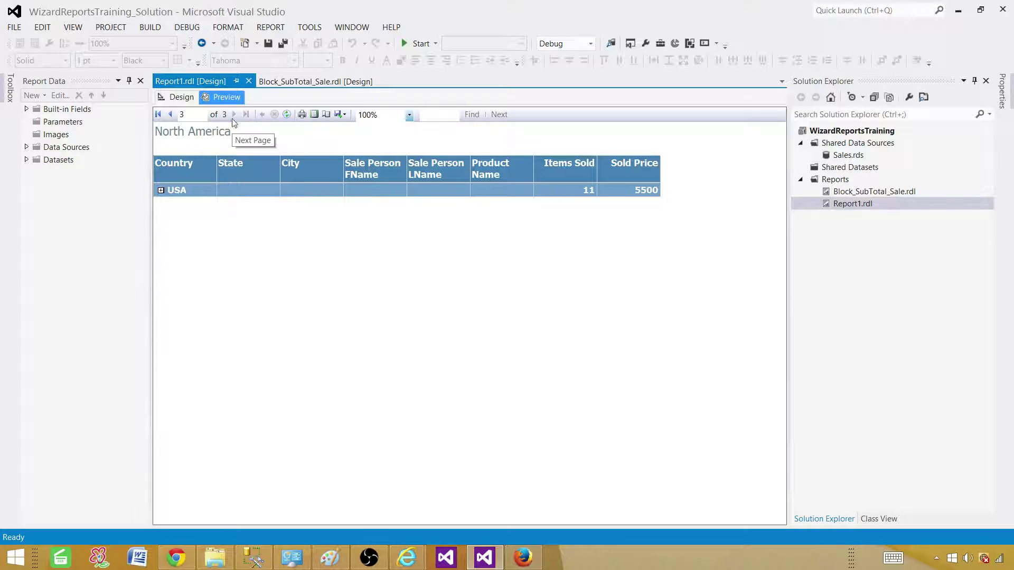
left_click(161, 191)
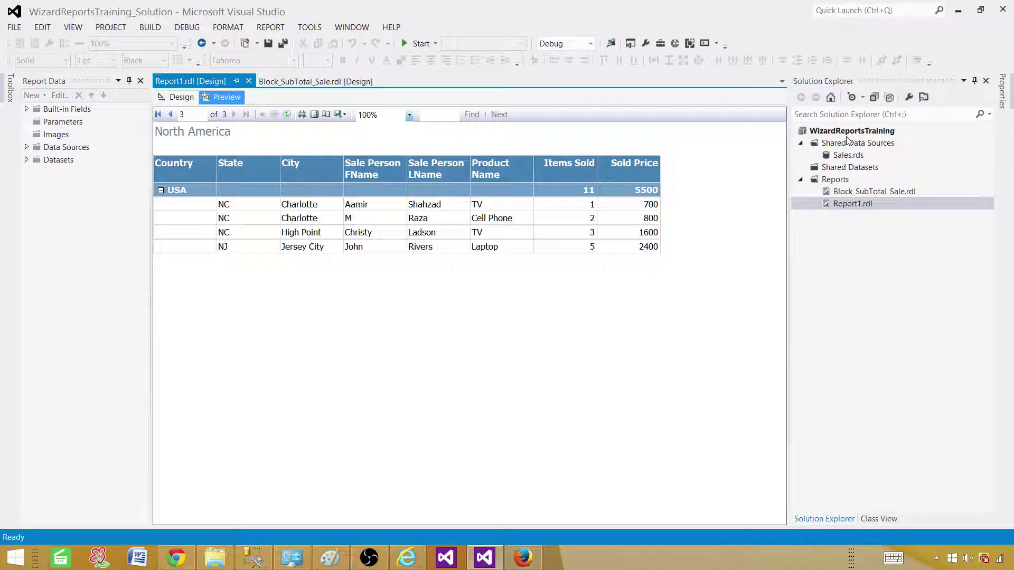
Start a new report in the project's Reports folder with the Report Wizard, choosing the shared data source Sales.
left_click(837, 181)
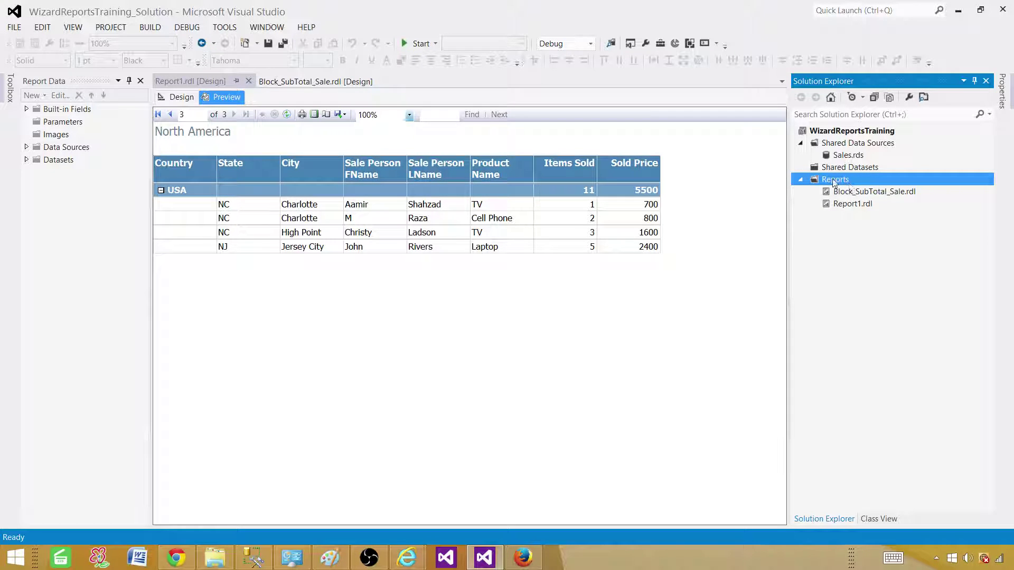
right_click(851, 183)
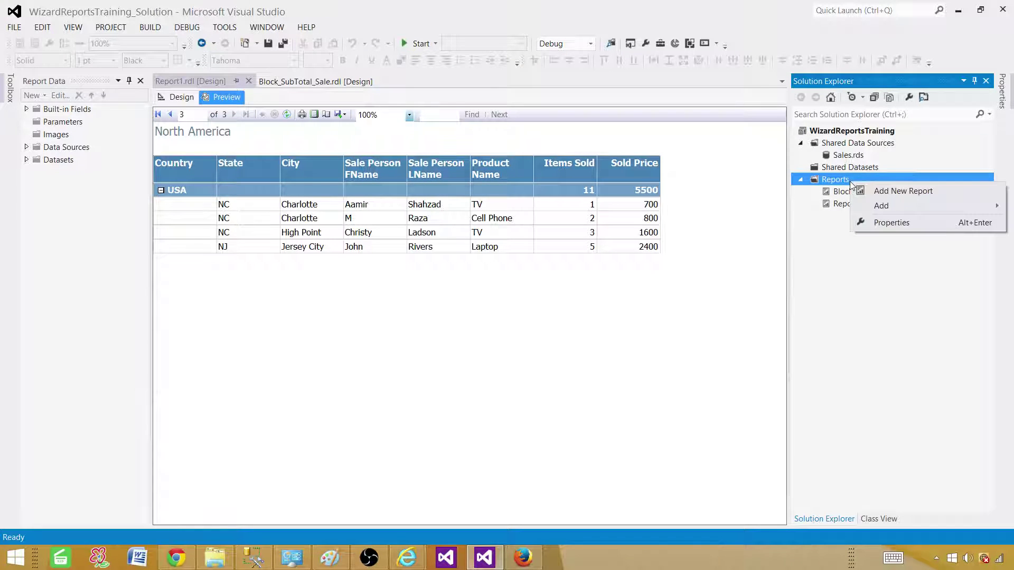
left_click(886, 192)
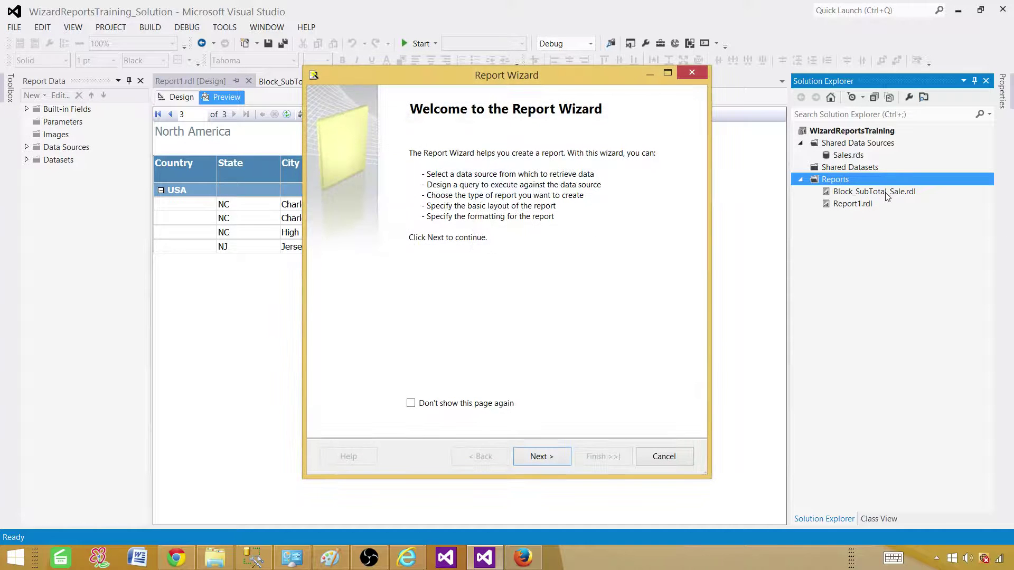
left_click(553, 457)
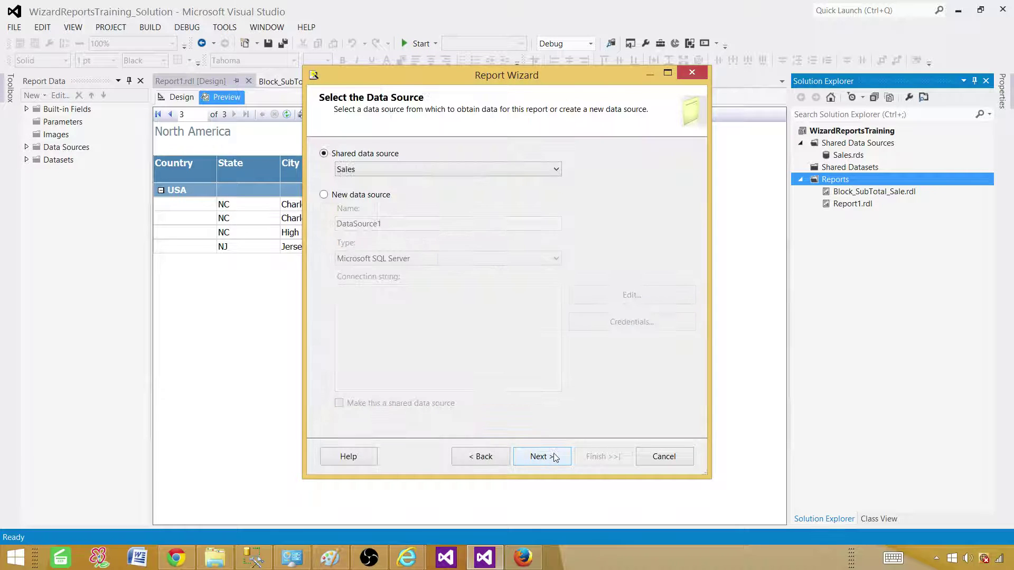
left_click(348, 169)
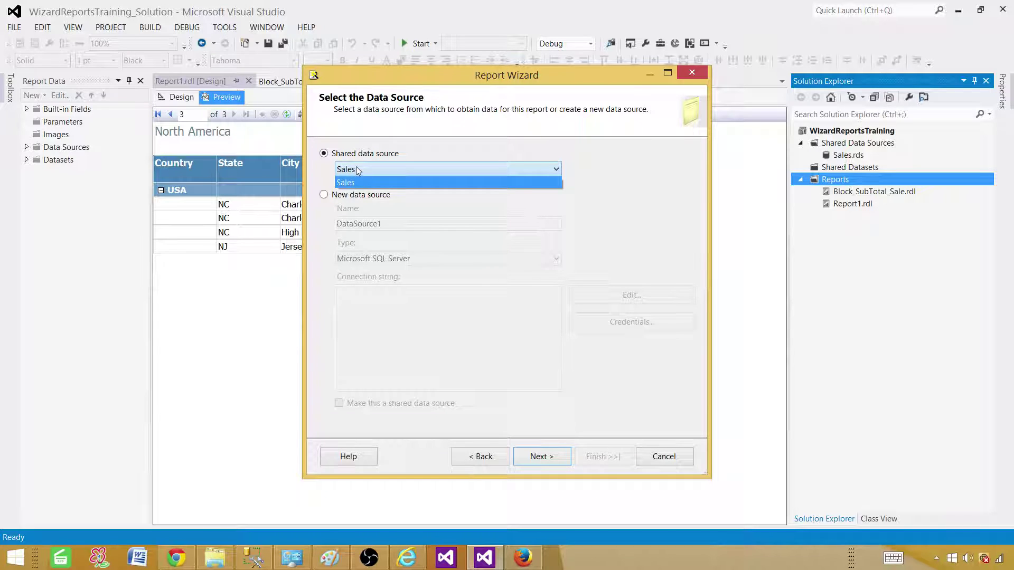
left_click(355, 182)
left_click(334, 197)
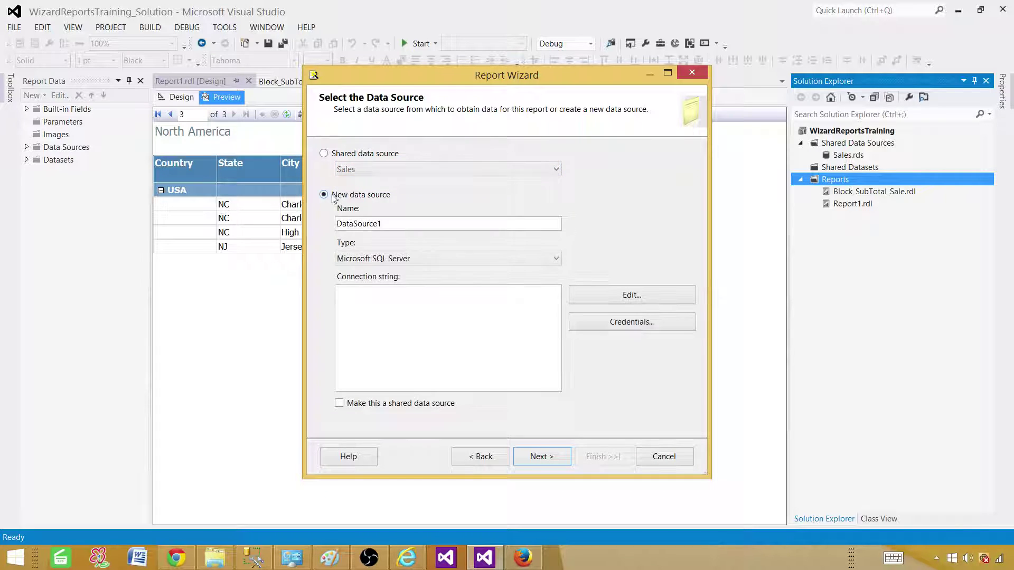
left_click_drag(389, 223, 323, 221)
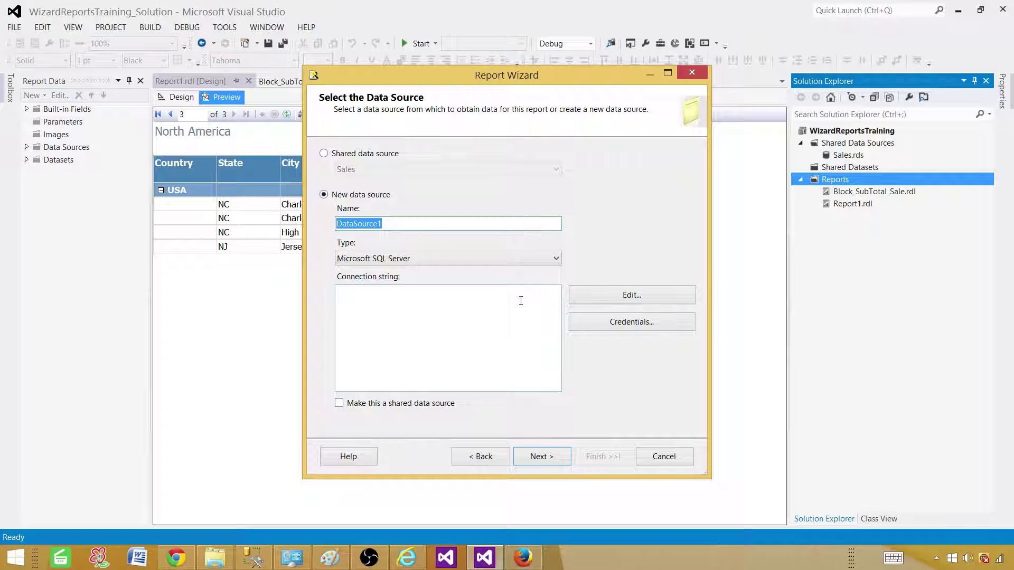
left_click(430, 259)
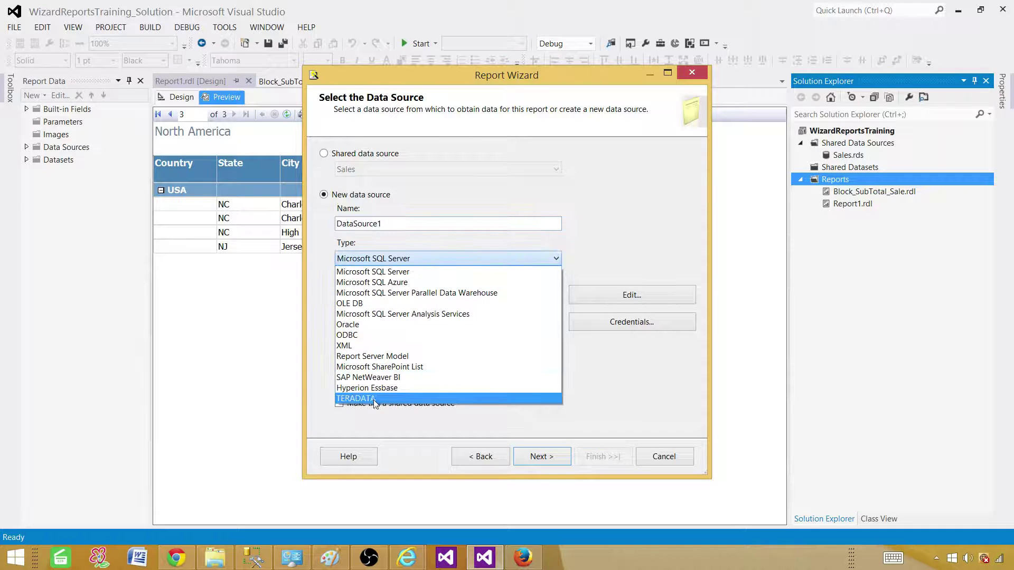
left_click(375, 400)
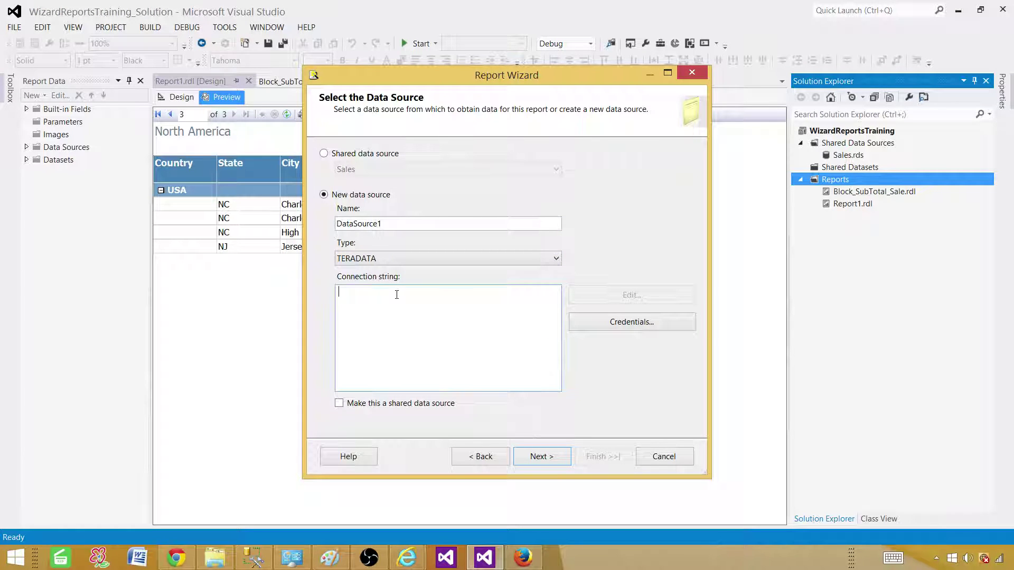
left_click(324, 153)
left_click(366, 168)
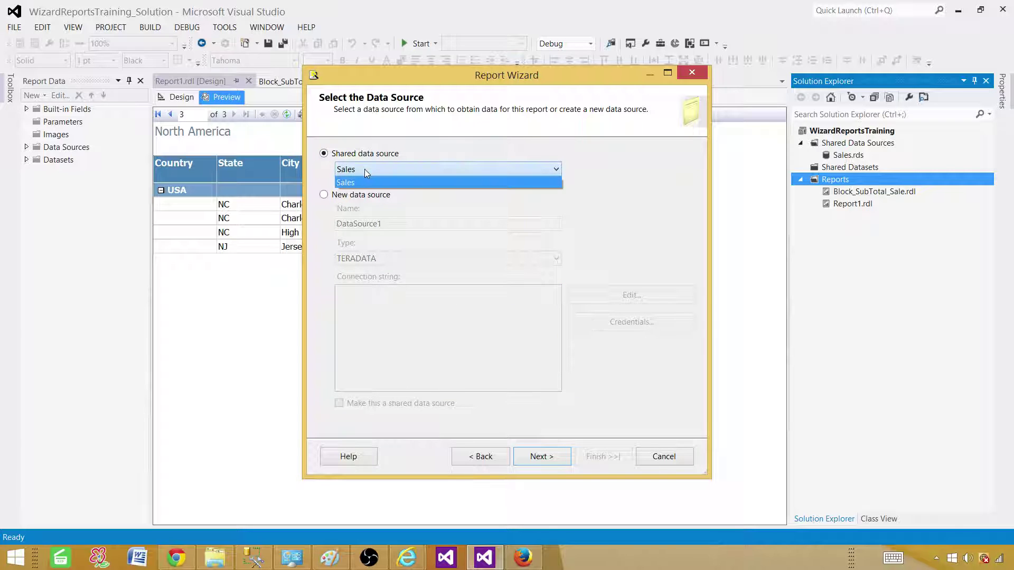
left_click(366, 169)
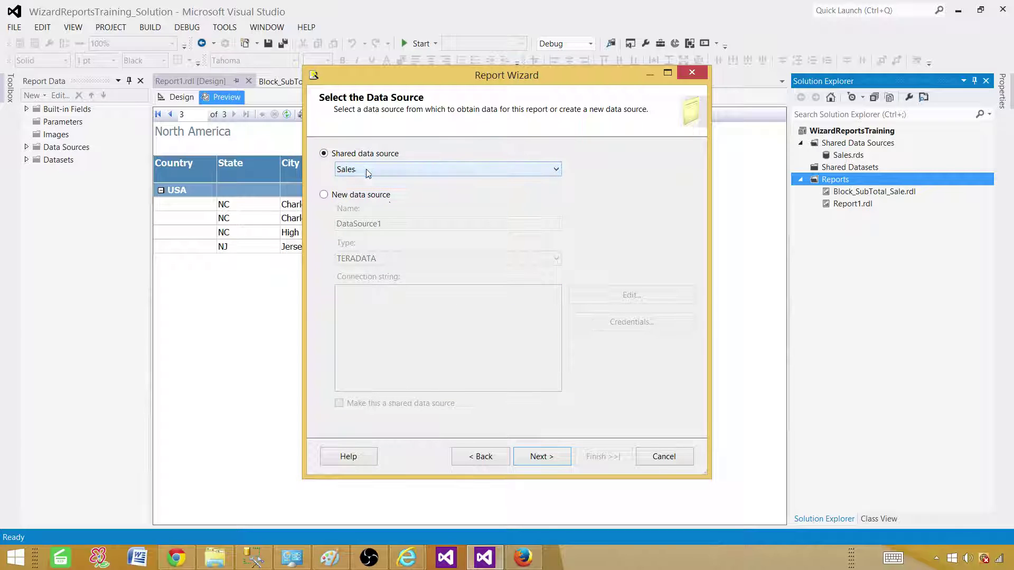
Switch to SQL Server Management Studio and examine the TotalSale query results, widening the product name, items sold and sold price columns.
left_click(254, 557)
left_click(482, 248)
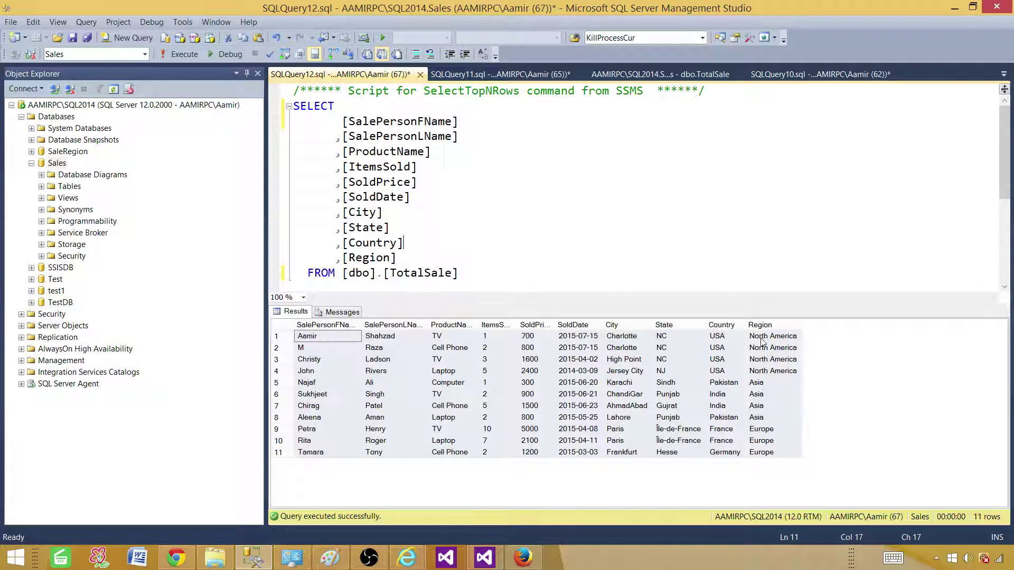
key("ctrl+a")
left_click(778, 385)
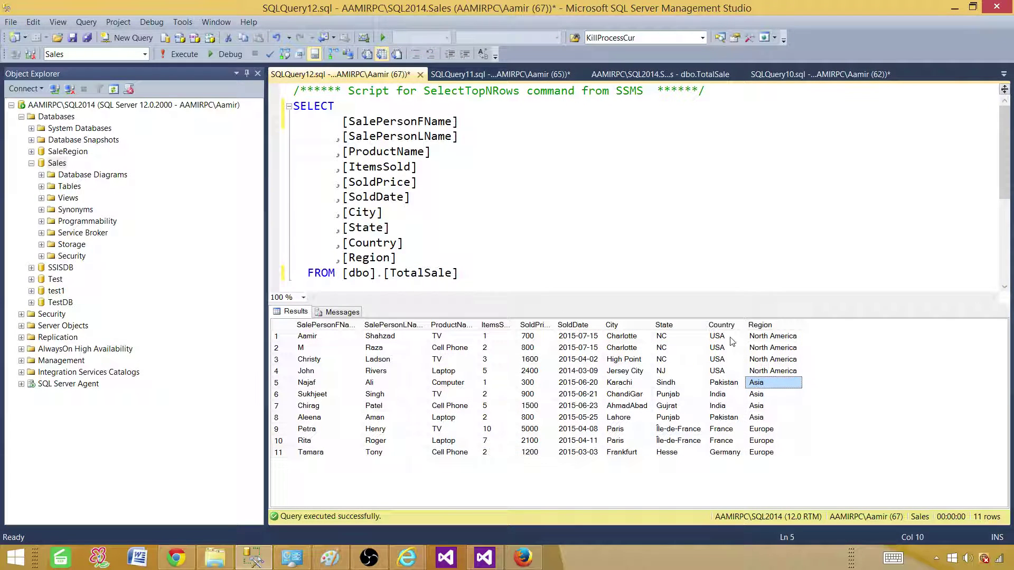
left_click_drag(734, 338, 729, 440)
left_click(632, 340)
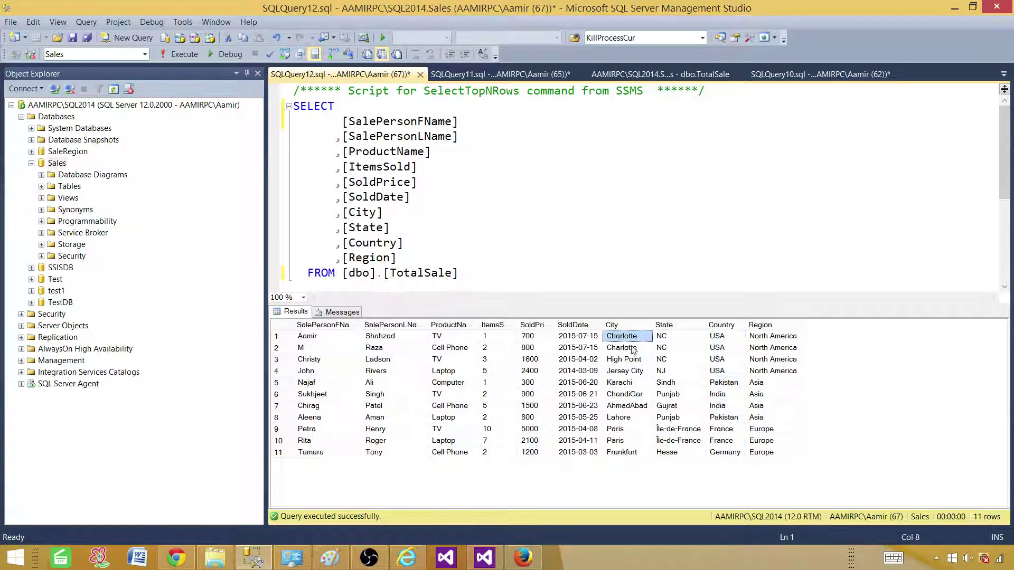
left_click(315, 340)
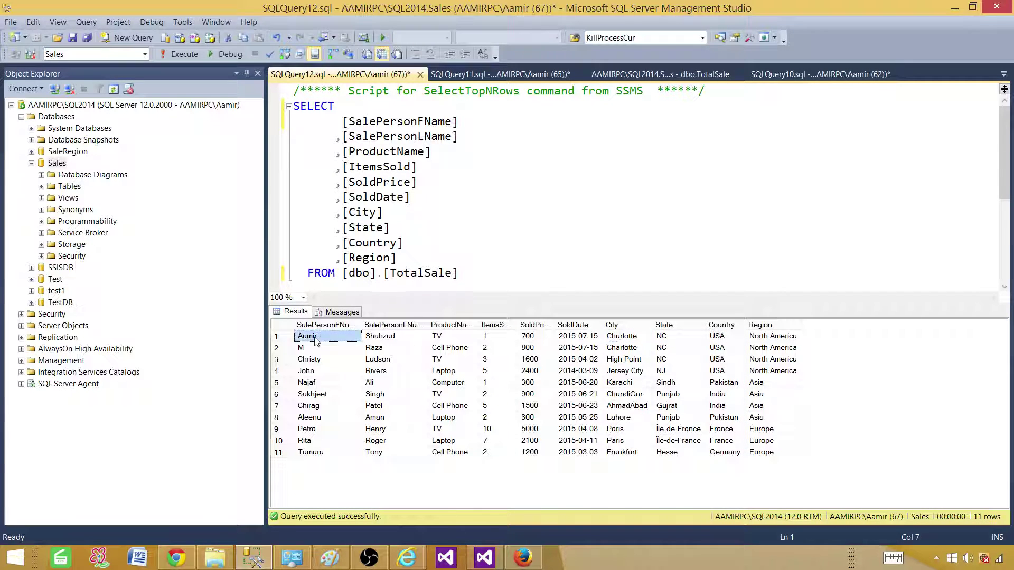
left_click(383, 342)
left_click(437, 342)
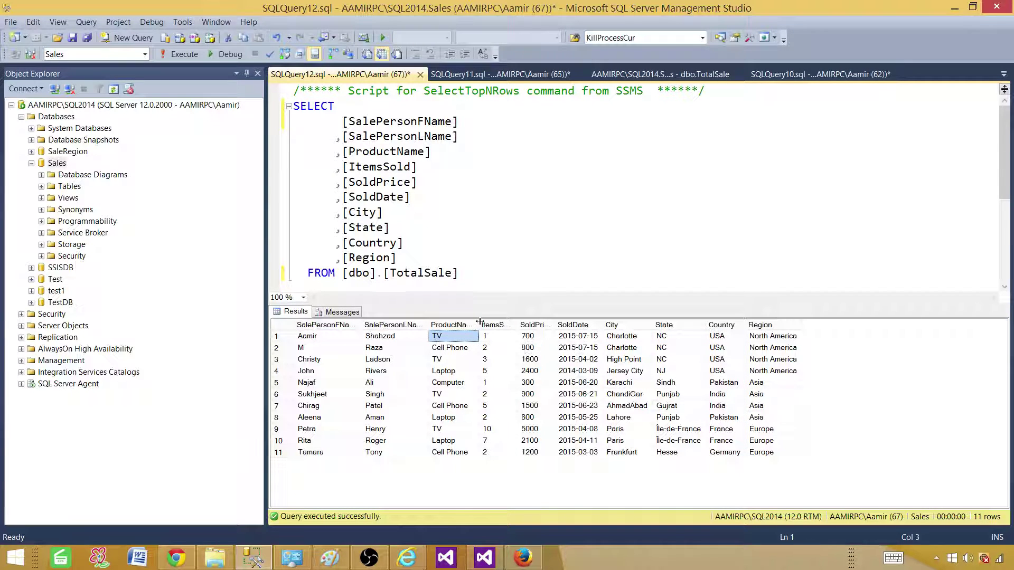
left_click_drag(478, 325, 632, 324)
left_click(528, 341)
left_click(650, 339)
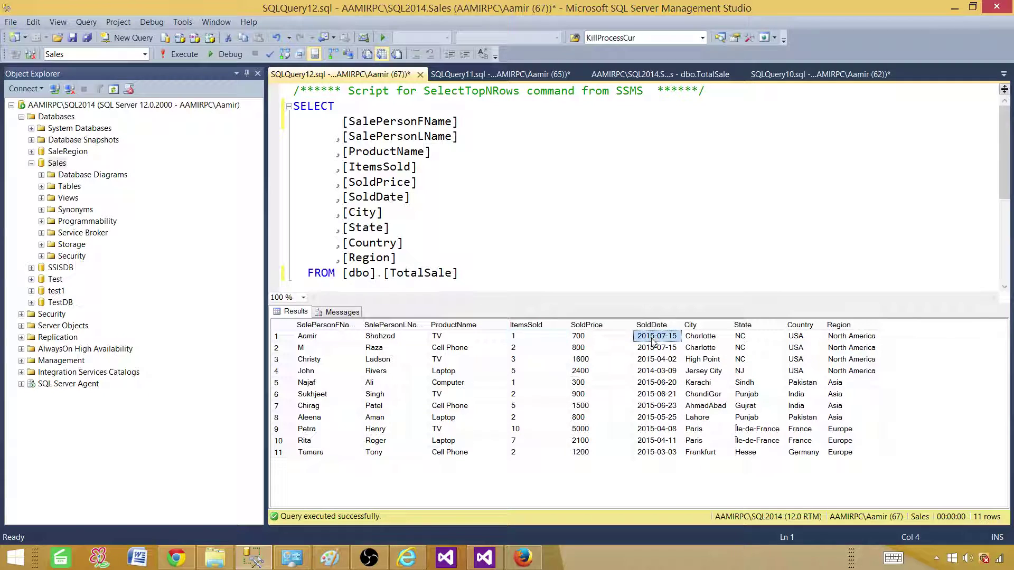
left_click_drag(309, 337, 874, 459)
Copy the entire SELECT statement that reads from [dbo].[TotalSale], without the comment line above it.
left_click(476, 273)
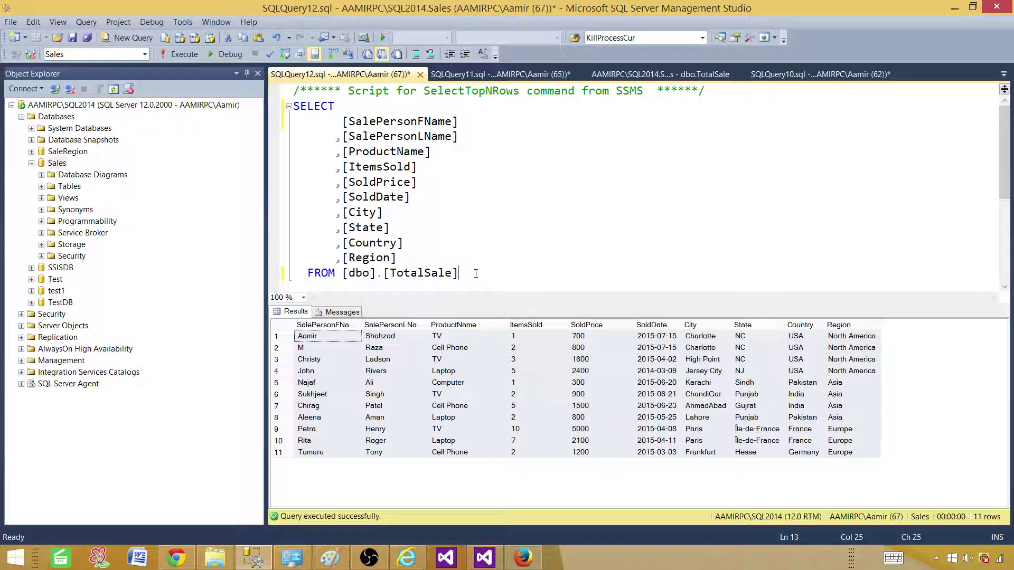
left_click_drag(476, 273, 287, 112)
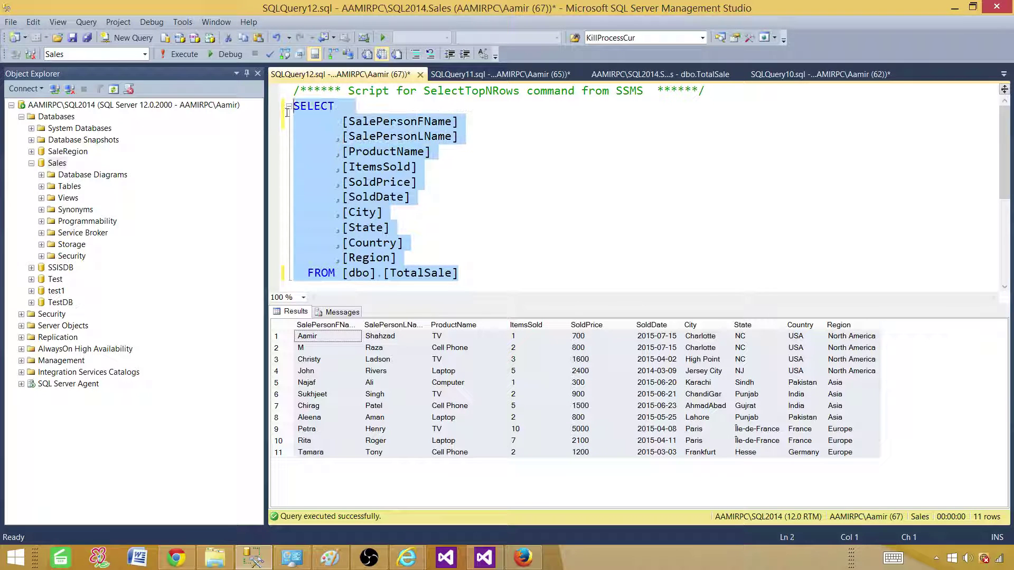
right_click(319, 140)
left_click(340, 152)
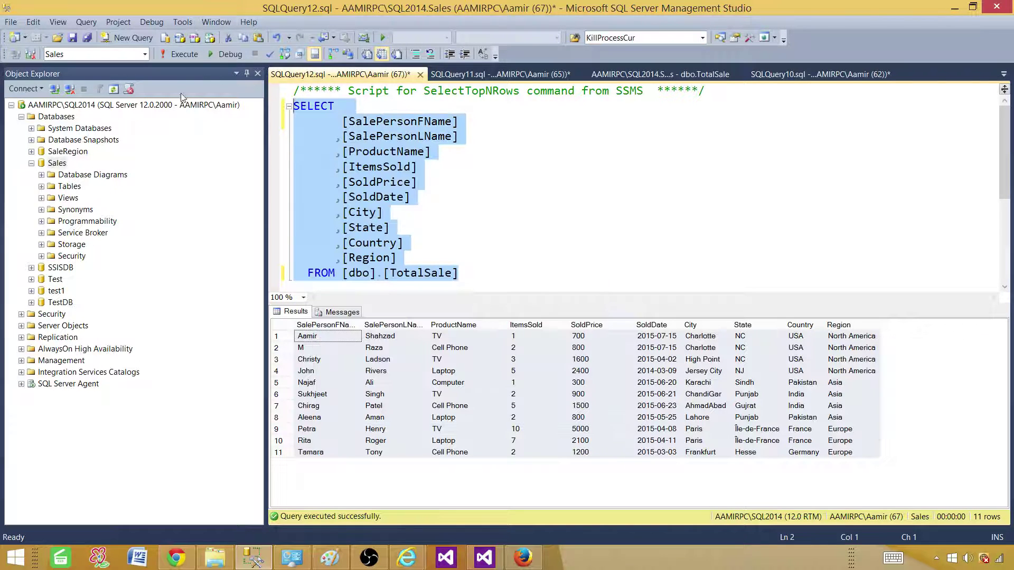
left_click(179, 54)
Return to the Report Wizard in Visual Studio and paste the copied TotalSale query as the report's query string.
left_click(484, 559)
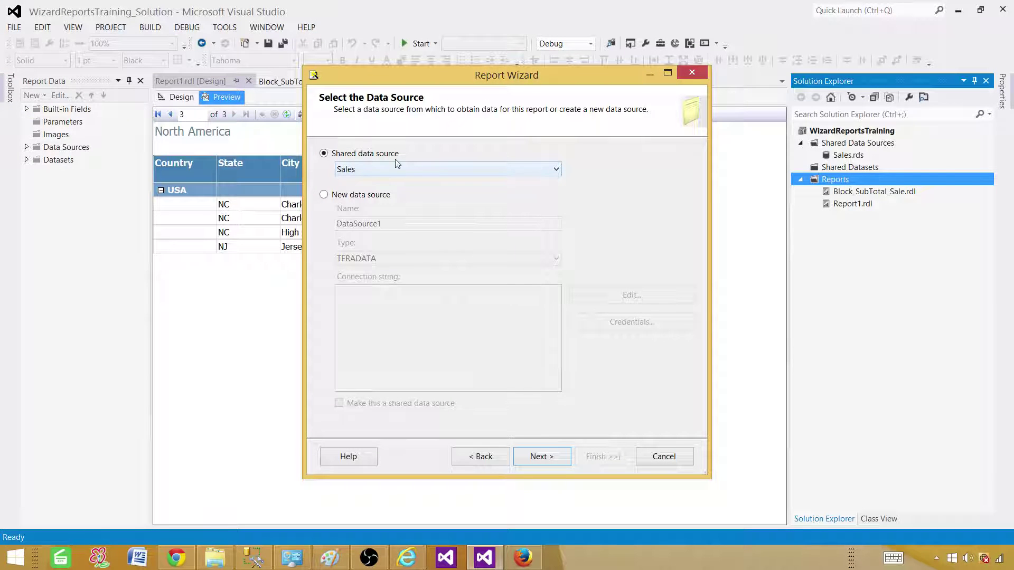
left_click(538, 458)
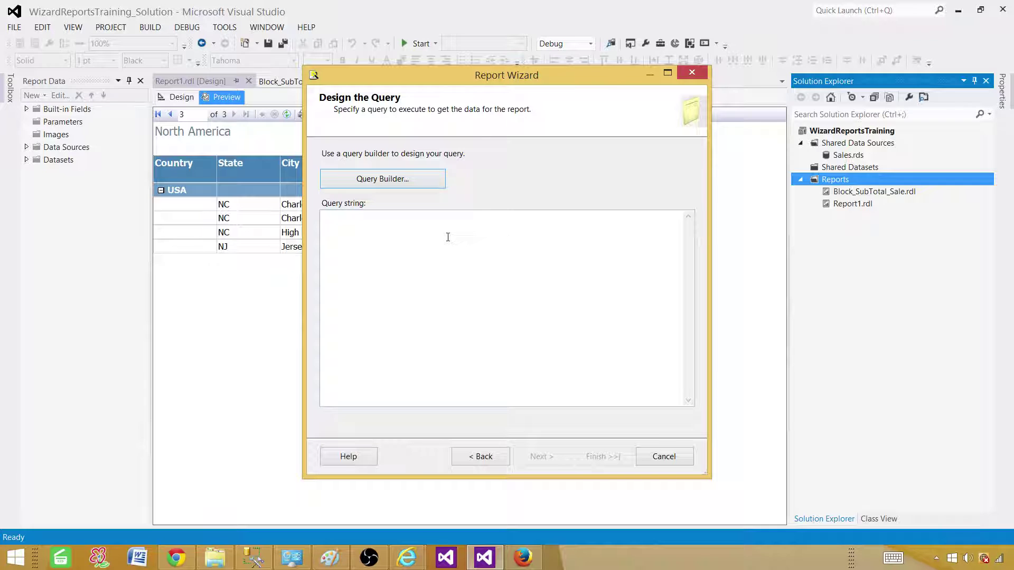
right_click(437, 226)
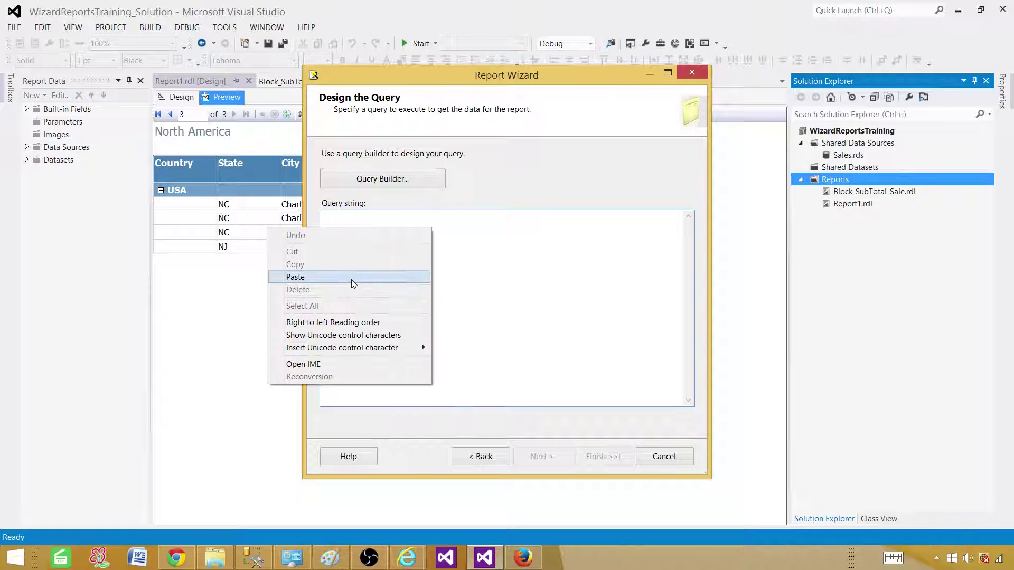
left_click(422, 344)
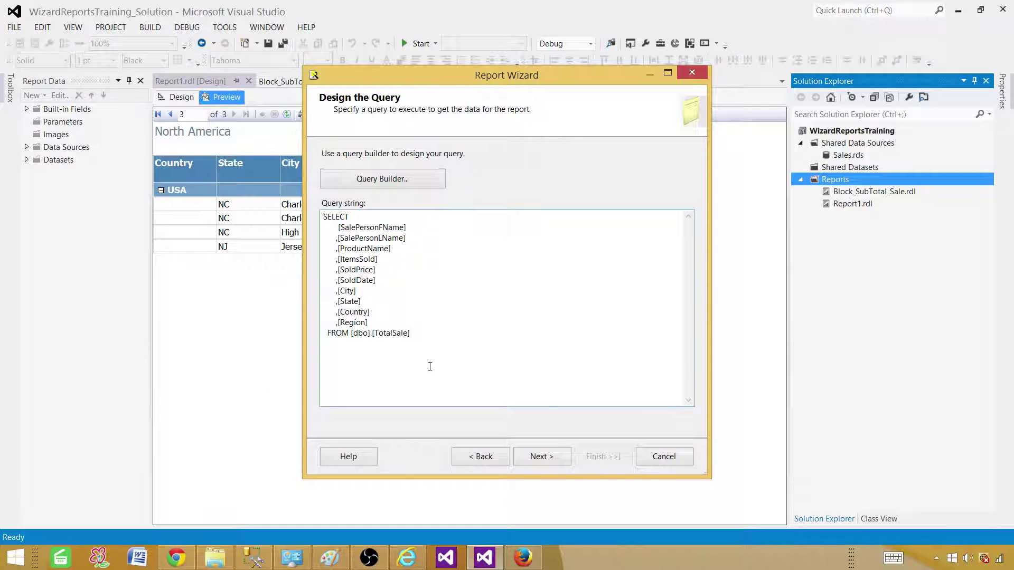
left_click(541, 458)
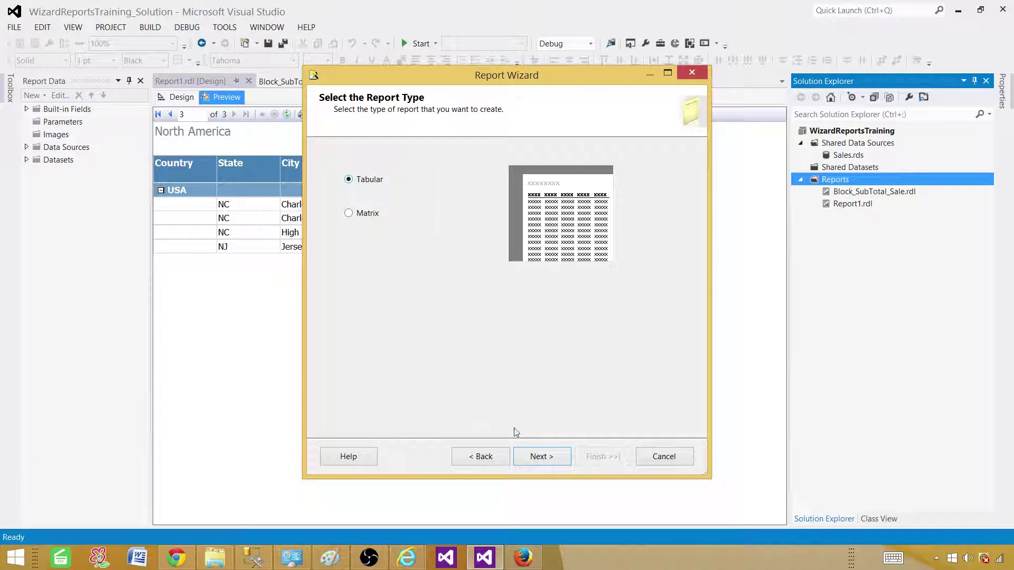
Accept the Tabular report type and assign the Region field to the page level and Country to the group level.
left_click(532, 459)
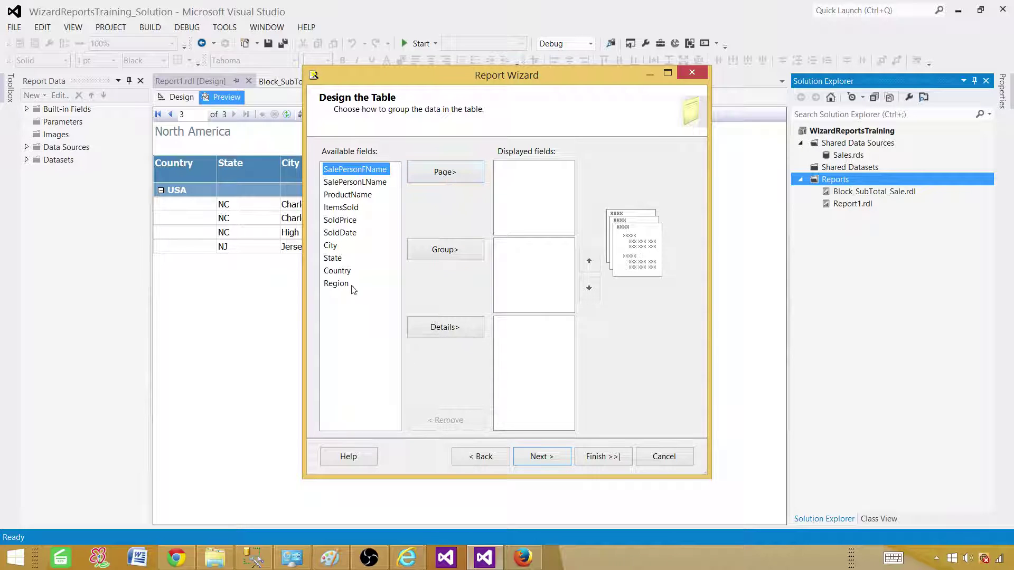
left_click(381, 286)
left_click(459, 178)
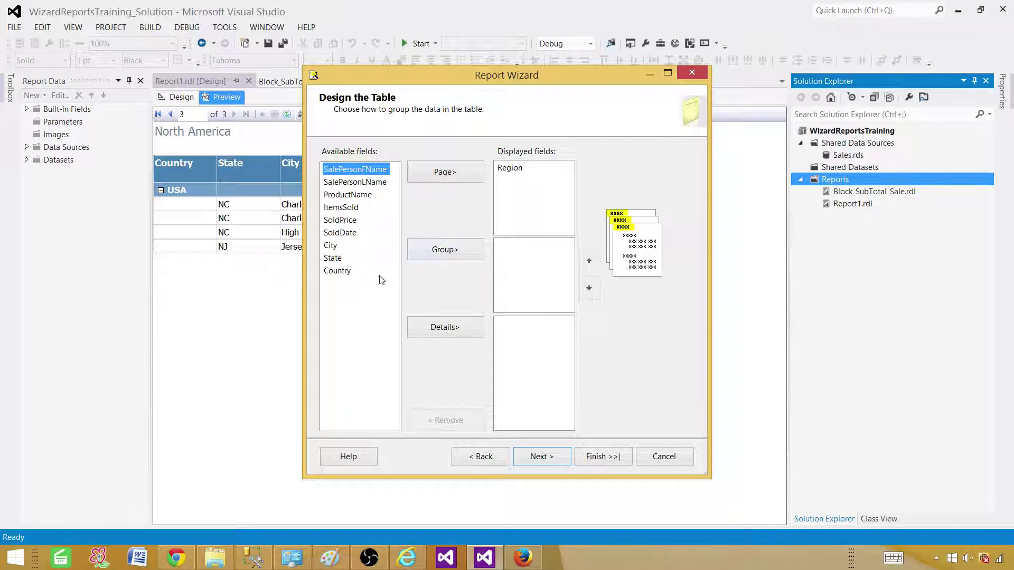
left_click(339, 271)
left_click(444, 257)
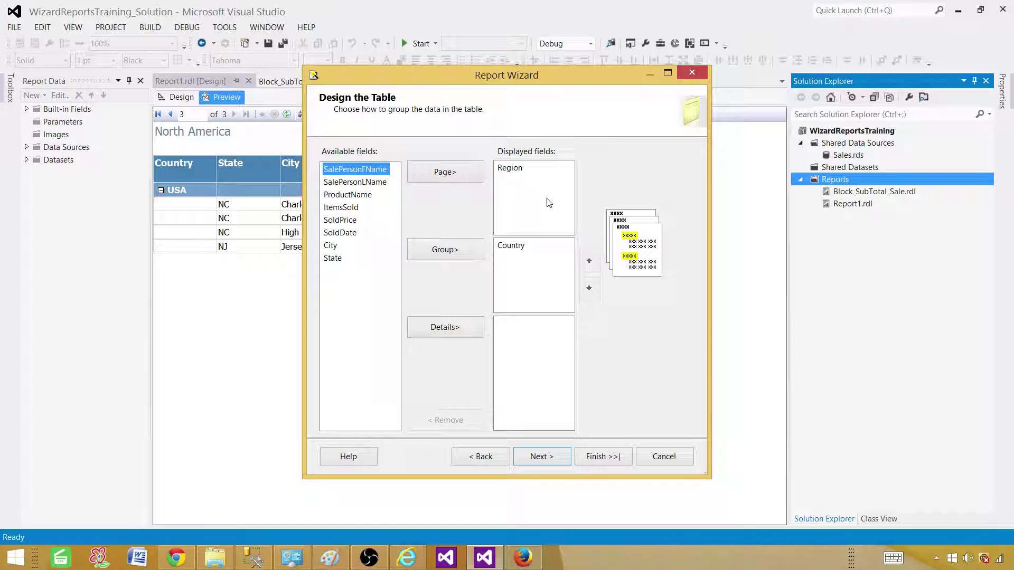
Check the Region page and Country group assignments, and add State, City, SalePersonFName and SalePersonLName to the table details.
left_click(515, 170)
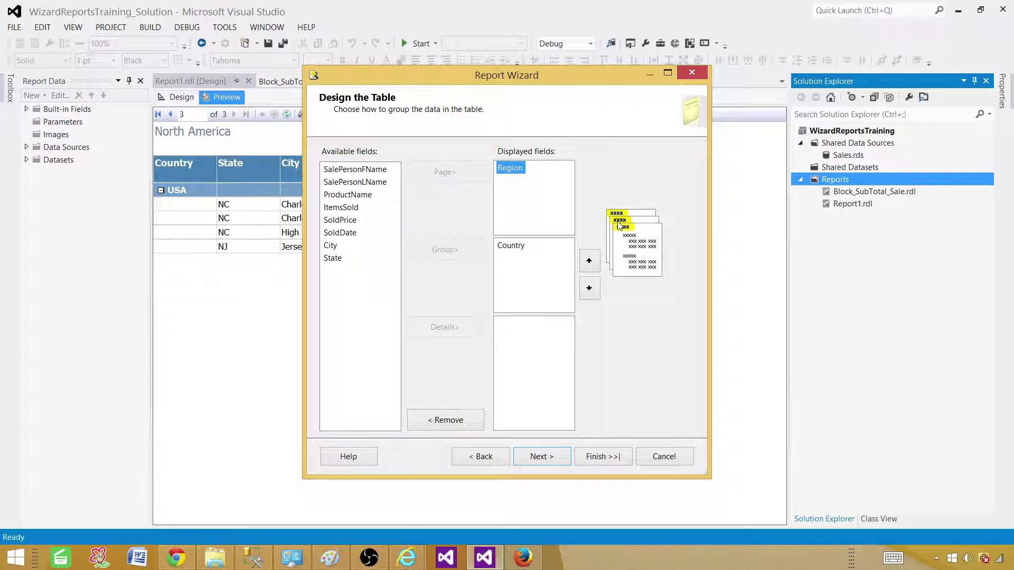
left_click(515, 247)
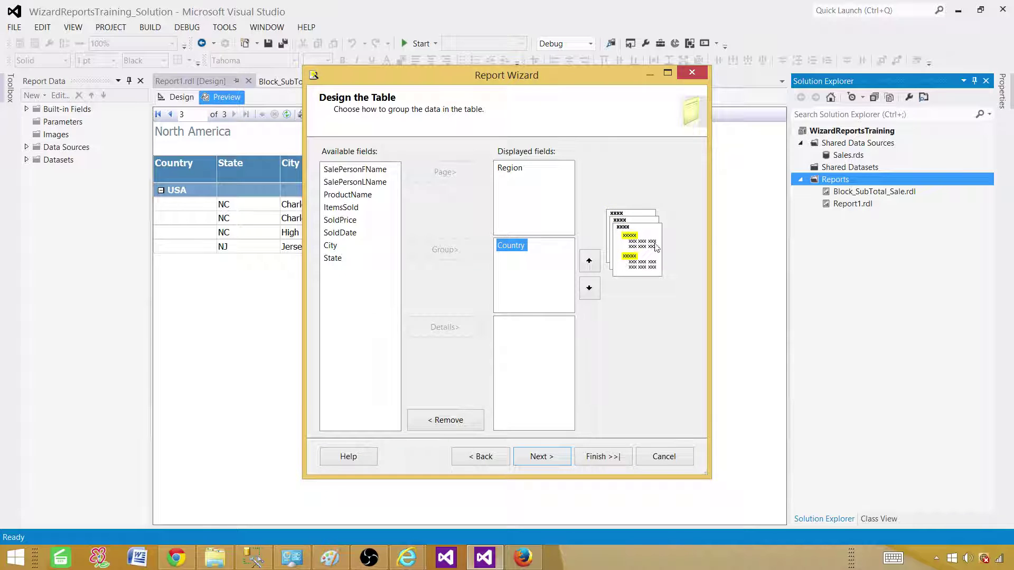
left_click(355, 170)
left_click(338, 247)
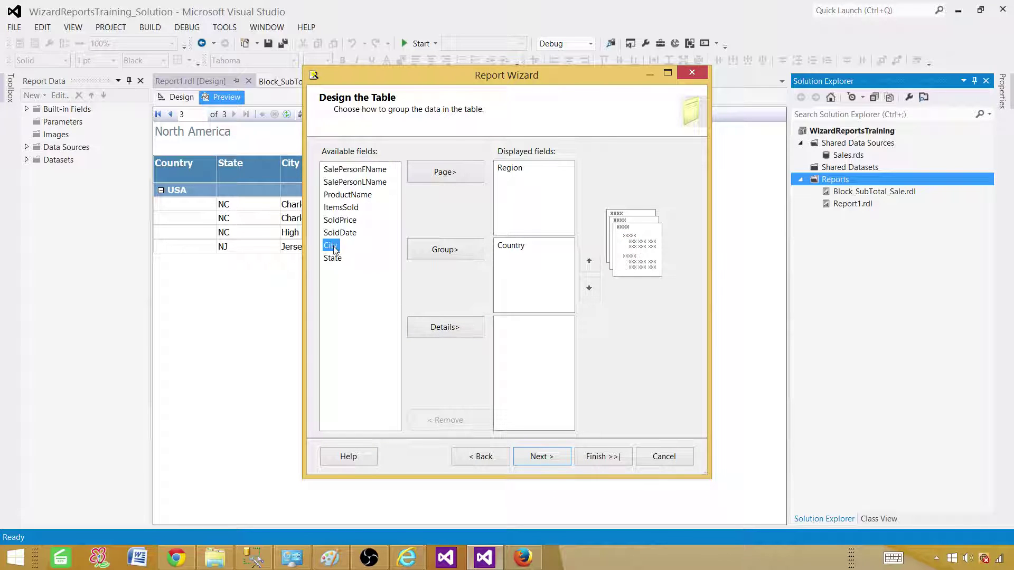
left_click(338, 258)
left_click(412, 329)
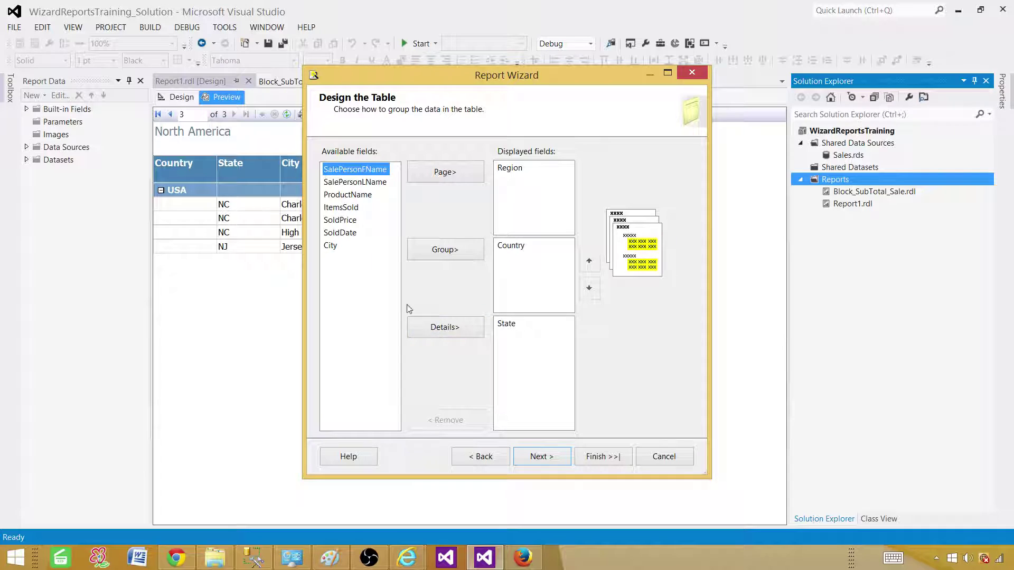
left_click(332, 245)
left_click(431, 329)
left_click(442, 327)
left_click(442, 328)
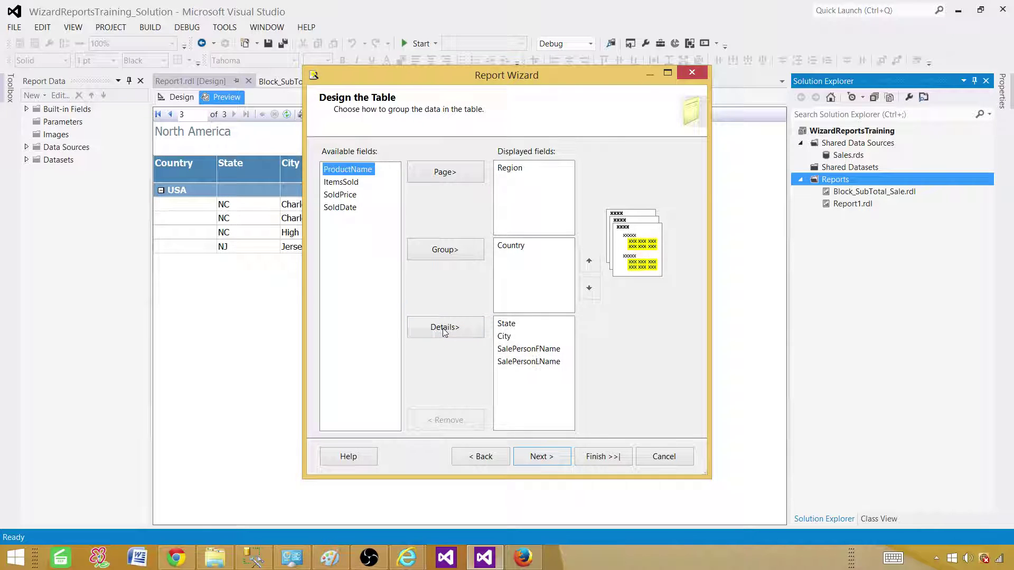
Add ProductName, ItemsSold, SoldPrice and SoldDate to the table details and accept the table design.
left_click(433, 318)
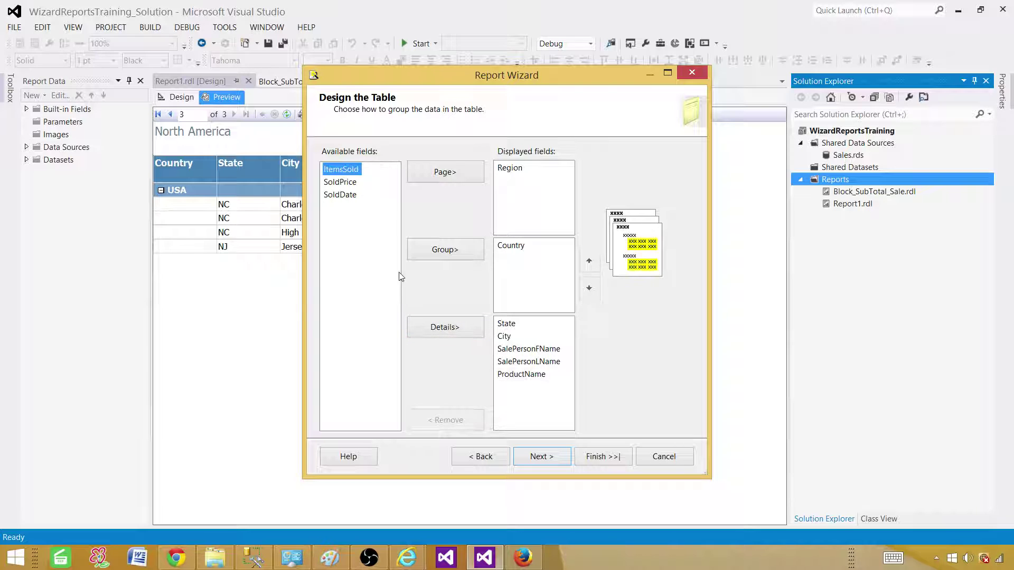
left_click(449, 327)
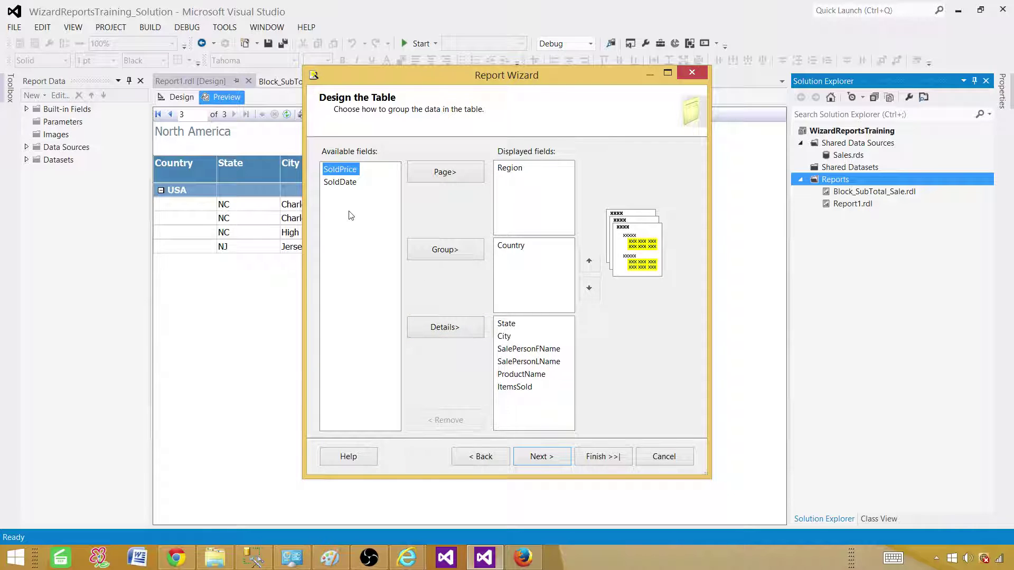
left_click(438, 330)
left_click(438, 328)
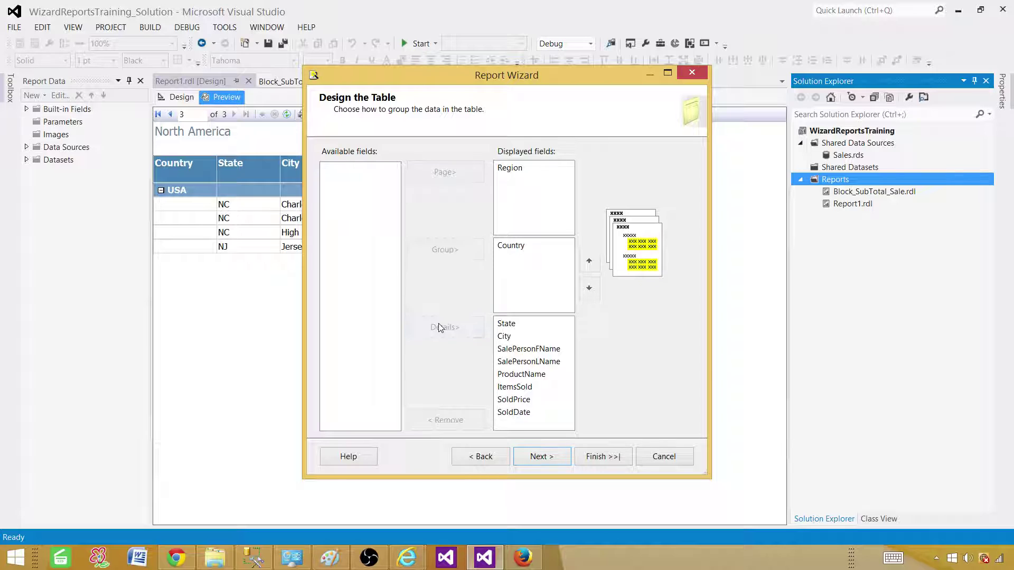
left_click(519, 417)
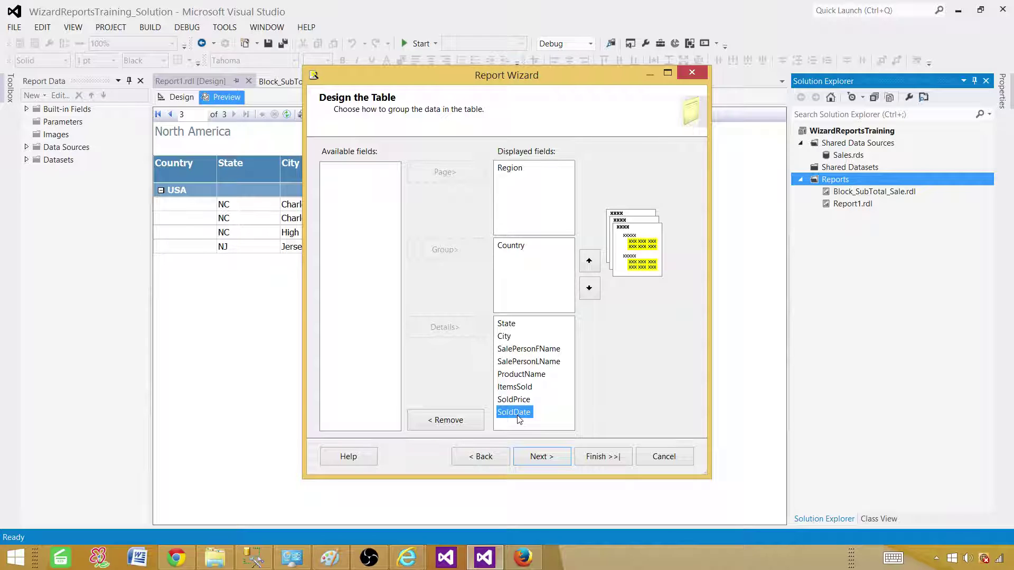
left_click(542, 457)
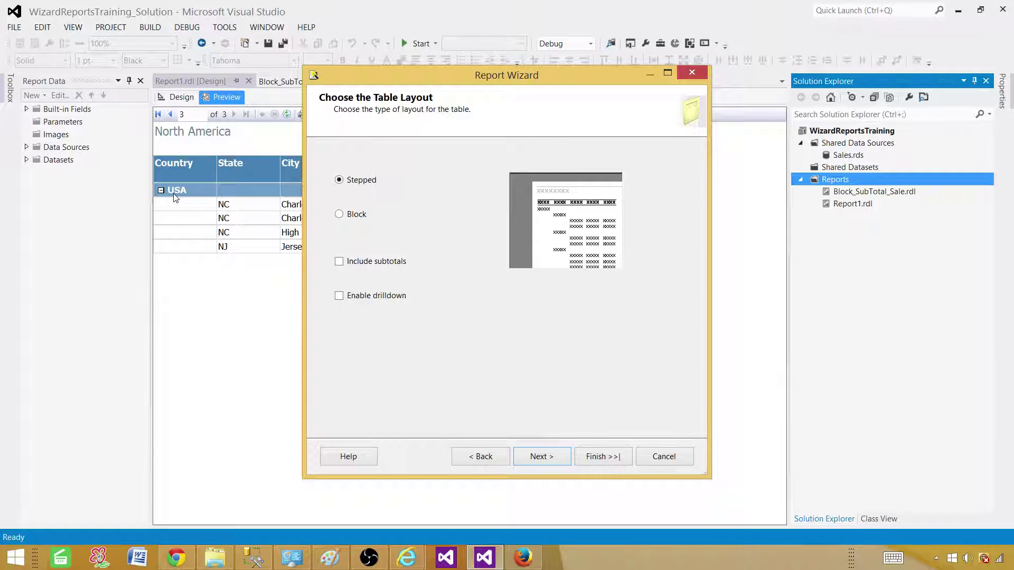
Compare the Block and Stepped table layouts, and keep Stepped with subtotals included and drilldown enabled.
left_click(340, 215)
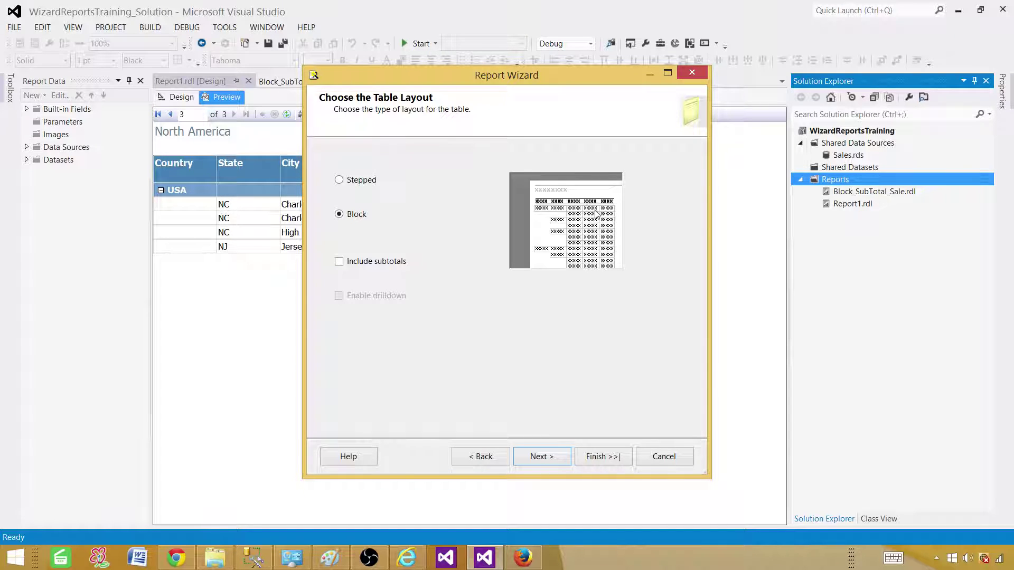
left_click(351, 180)
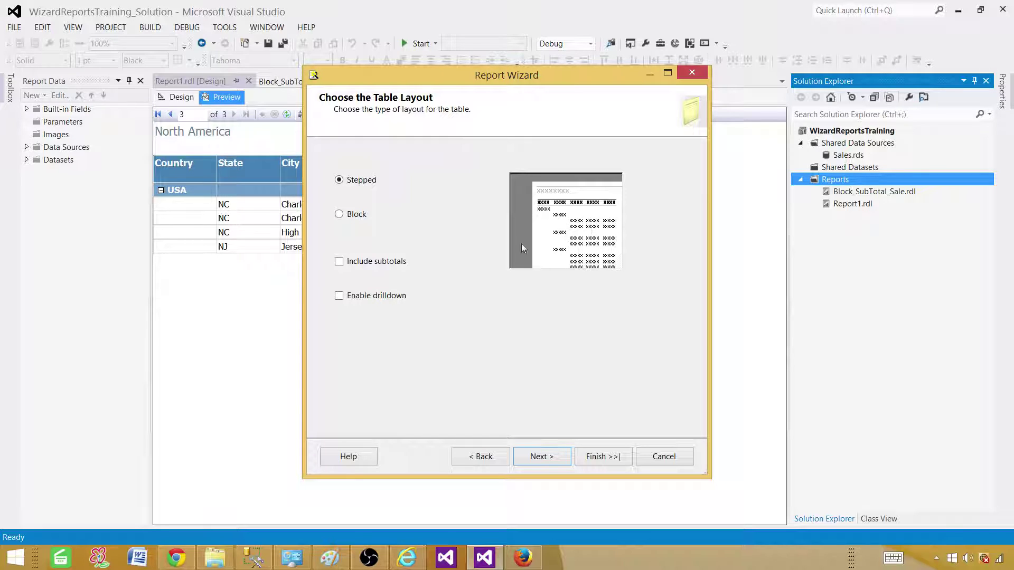
left_click(357, 215)
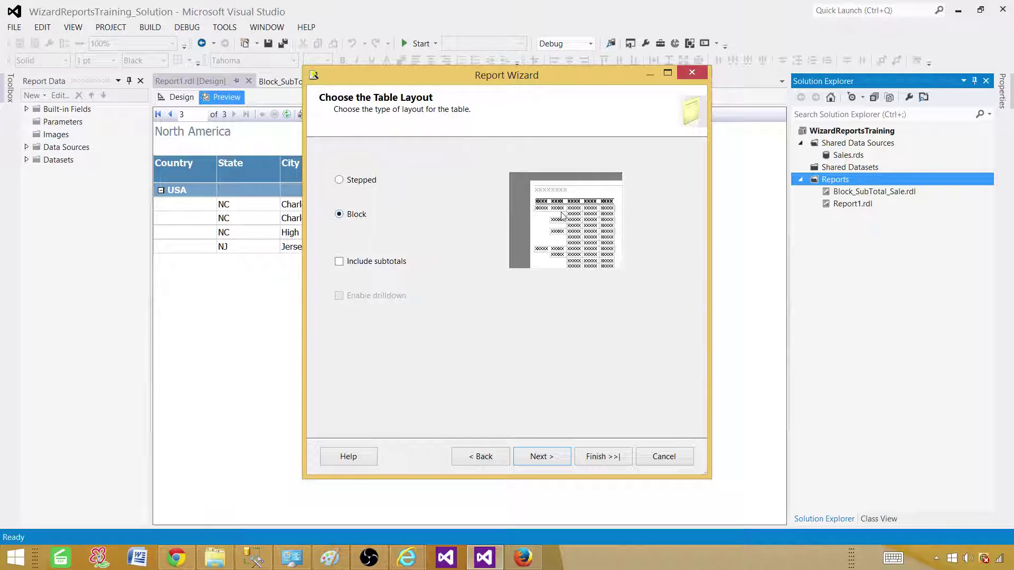
left_click(340, 181)
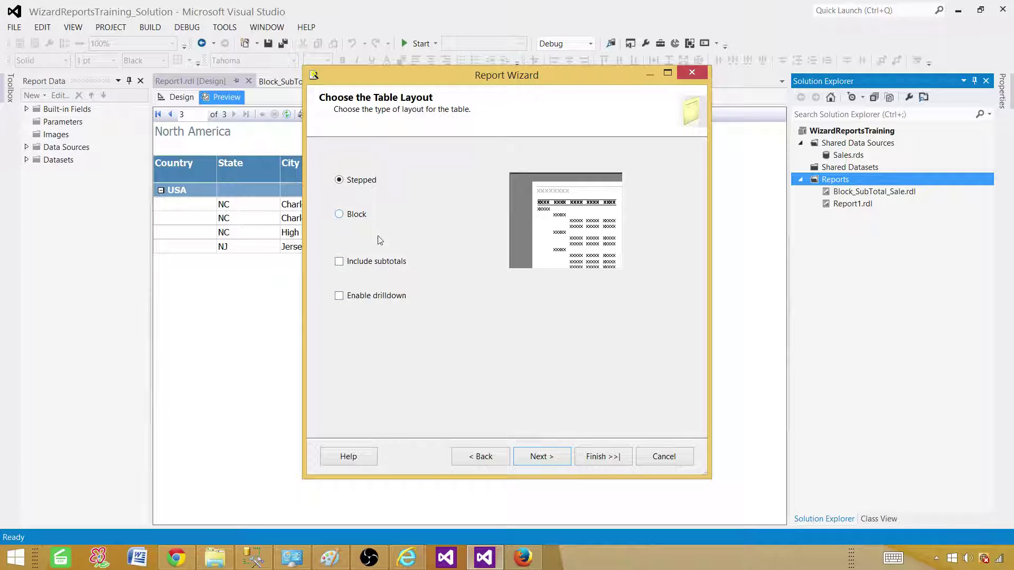
left_click(339, 263)
left_click(535, 456)
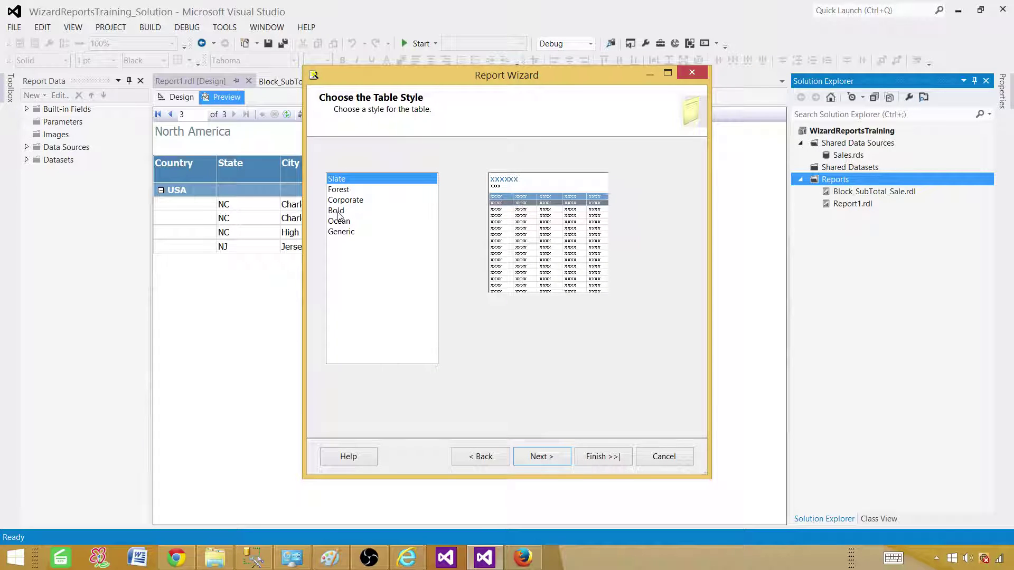
Apply the Forest table style and finish the report as SaleTotal_Drilldown with the report preview enabled.
left_click(342, 193)
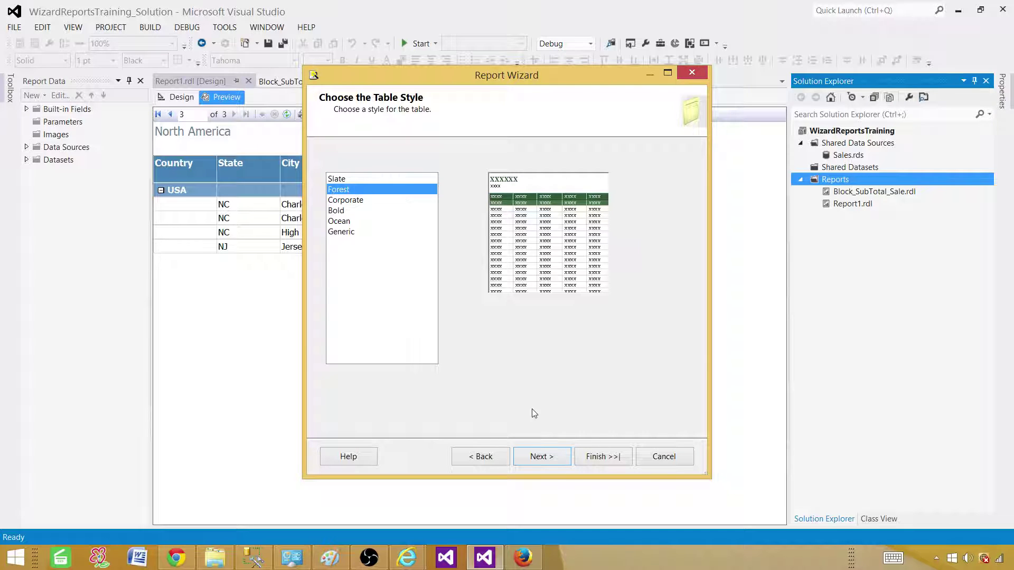
left_click(536, 457)
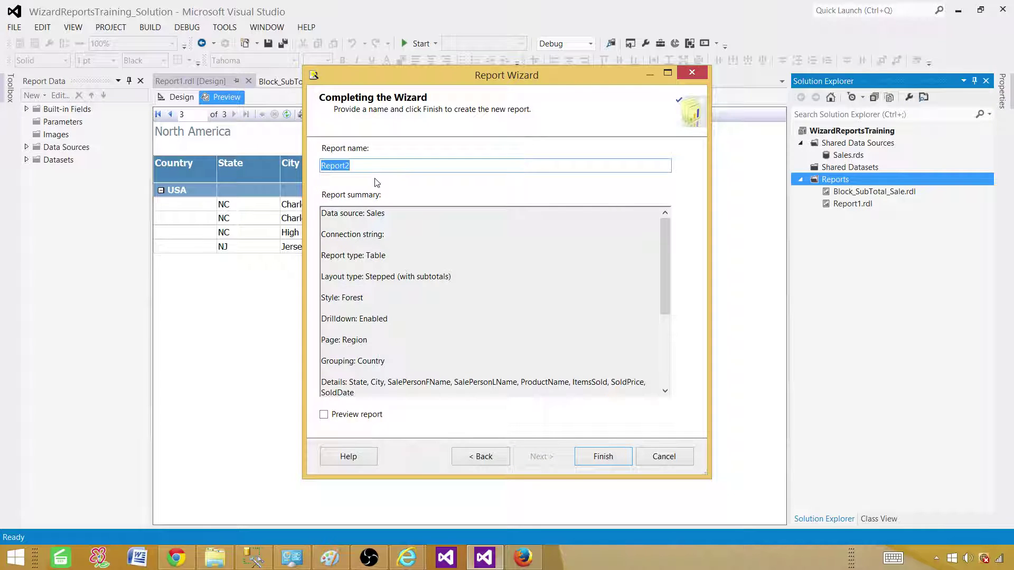
left_click_drag(371, 165, 309, 167)
type("SaleTotal_Drilldown")
left_click(337, 416)
left_click(586, 461)
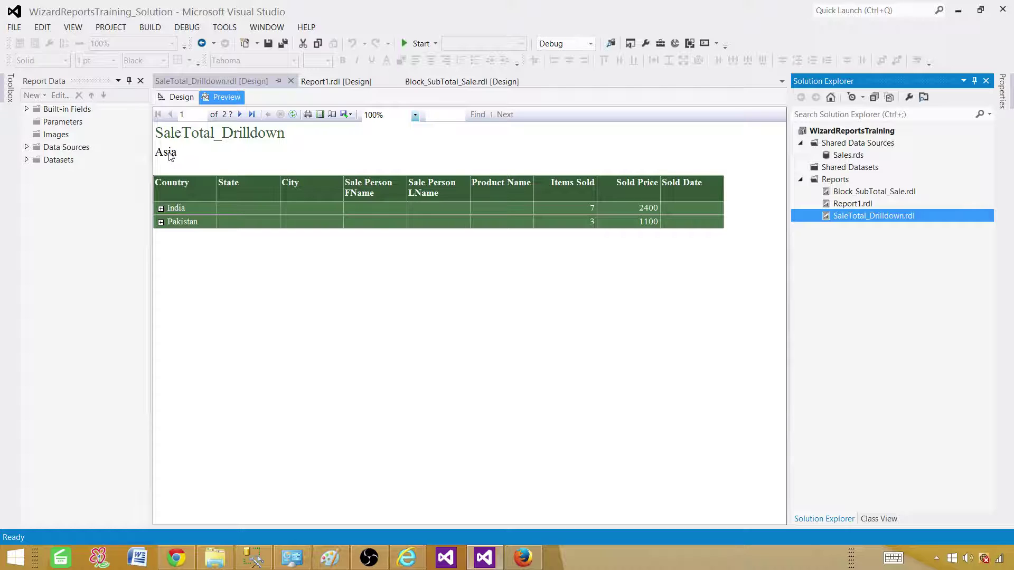
Expand India and Pakistan on the Asia page, and check the SoldDate column of the query results in SQL Server Management Studio.
left_click(161, 209)
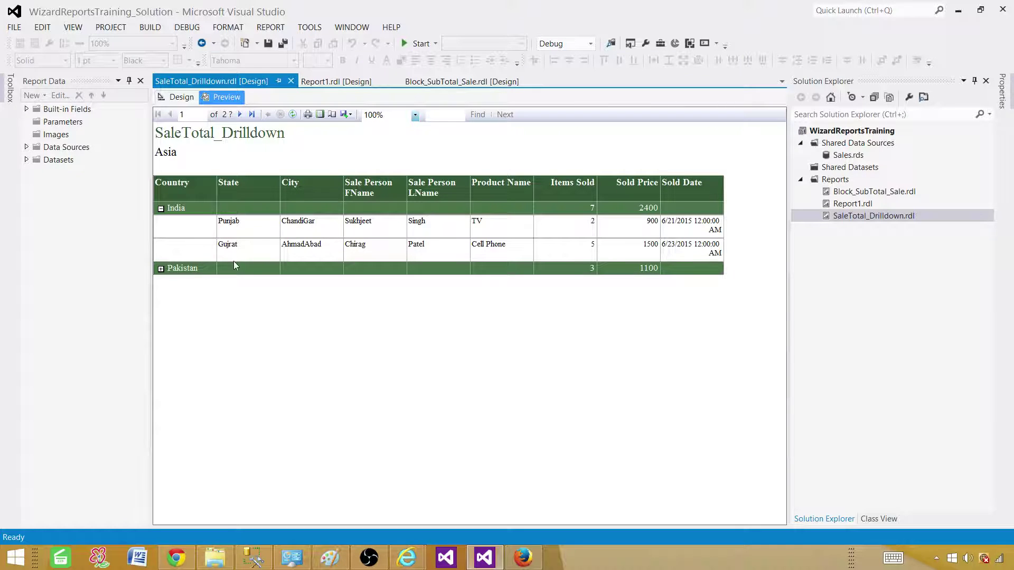
left_click(161, 268)
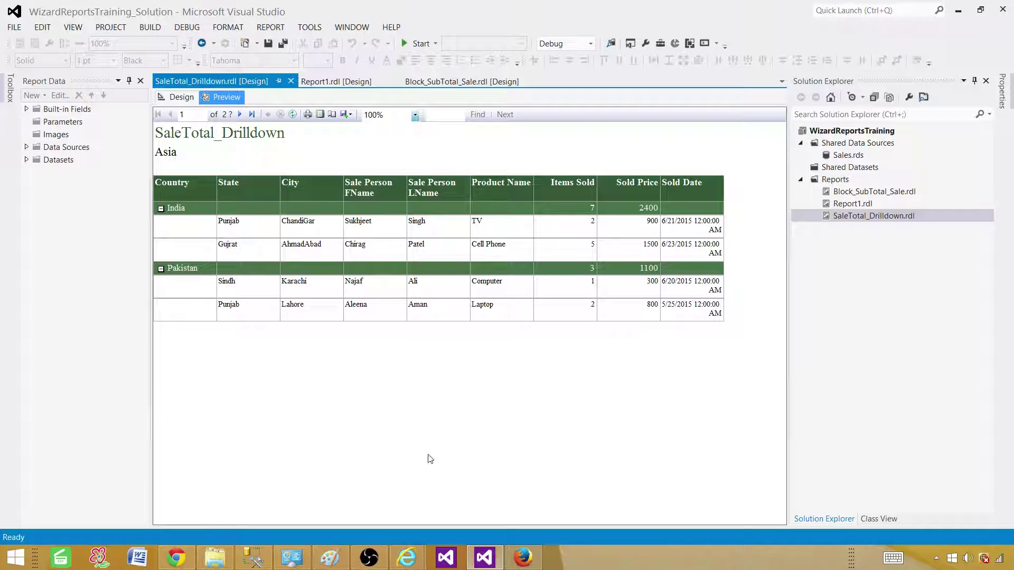
left_click(254, 557)
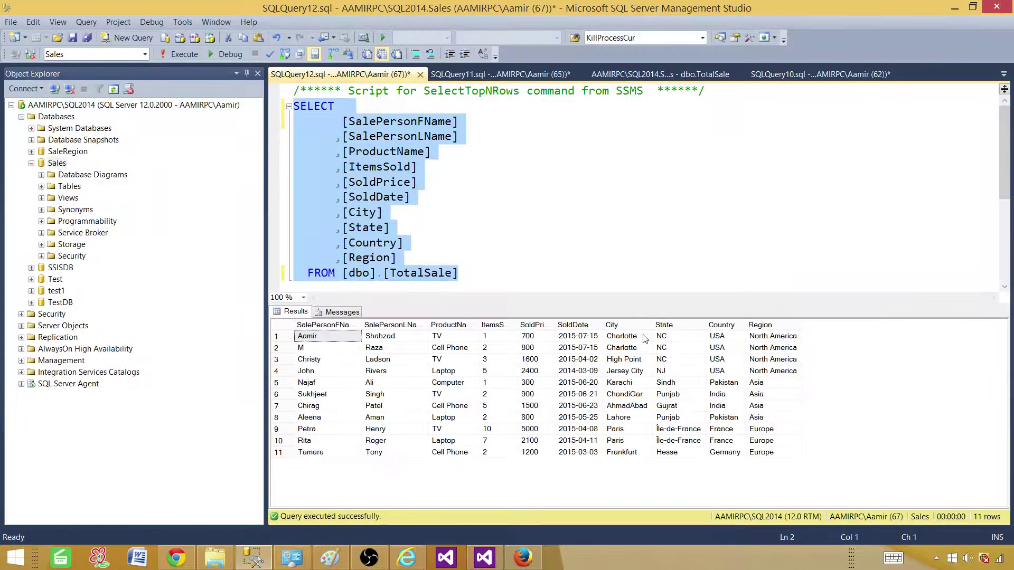
left_click_drag(601, 338, 593, 456)
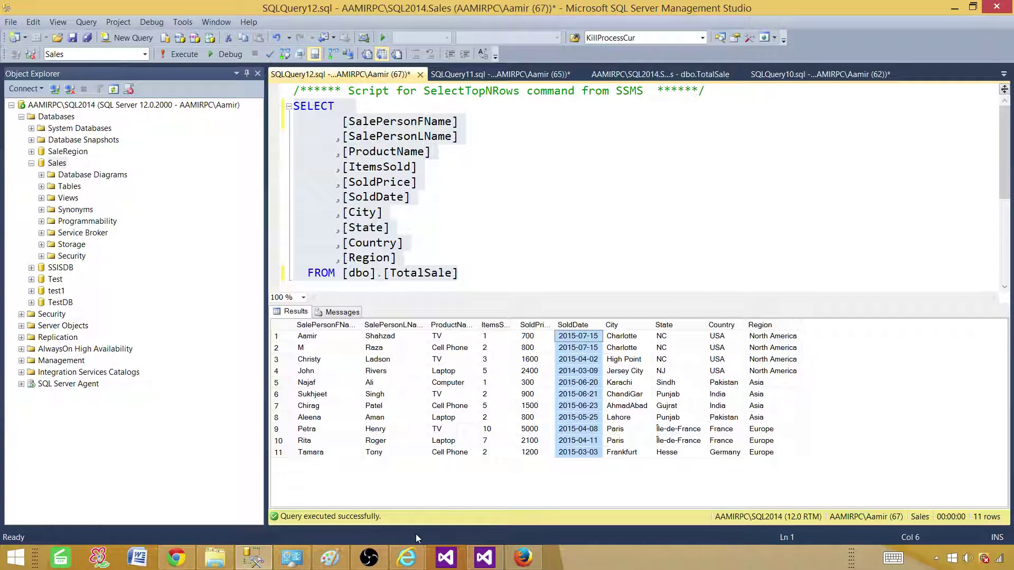
Return to the report preview in Visual Studio and examine the details for France and Germany under Europe and USA under North America.
left_click(469, 561)
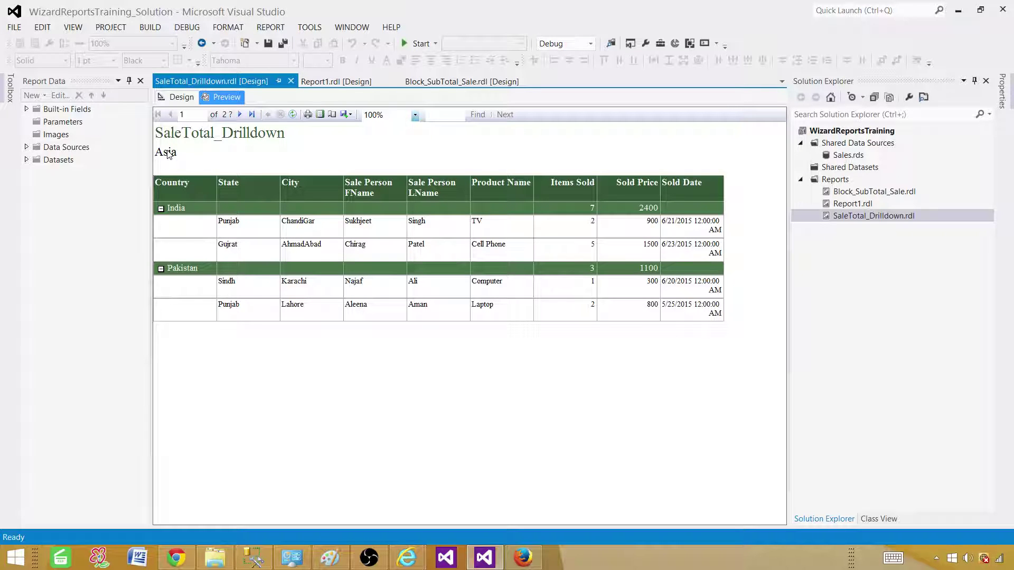
left_click(240, 115)
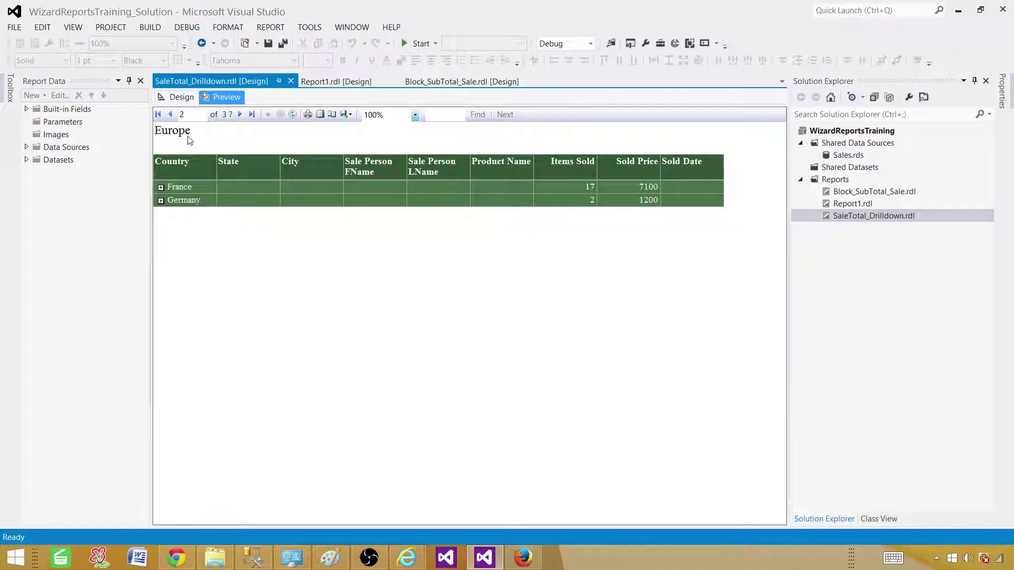
left_click(162, 188)
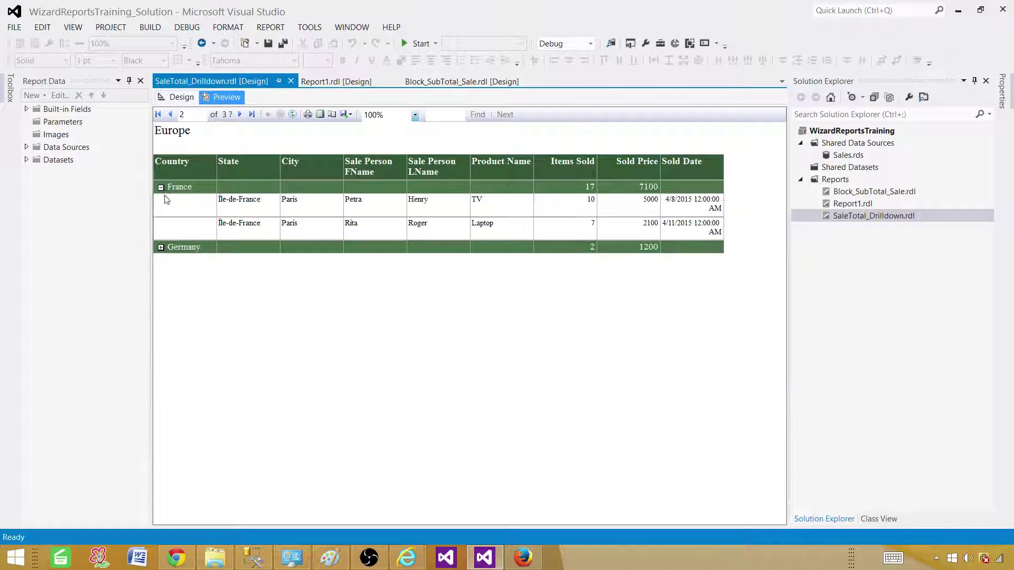
left_click(161, 247)
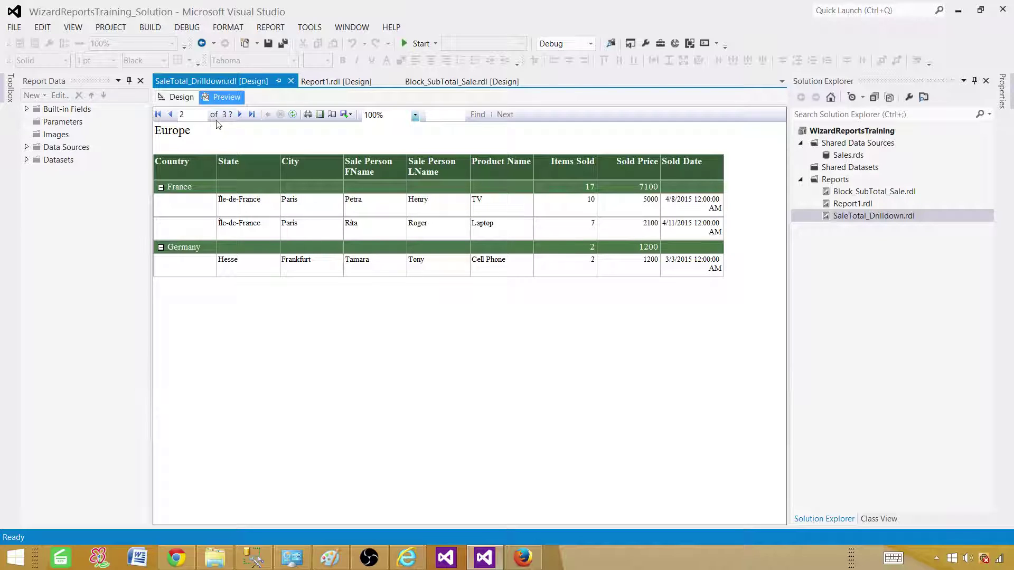
left_click(240, 114)
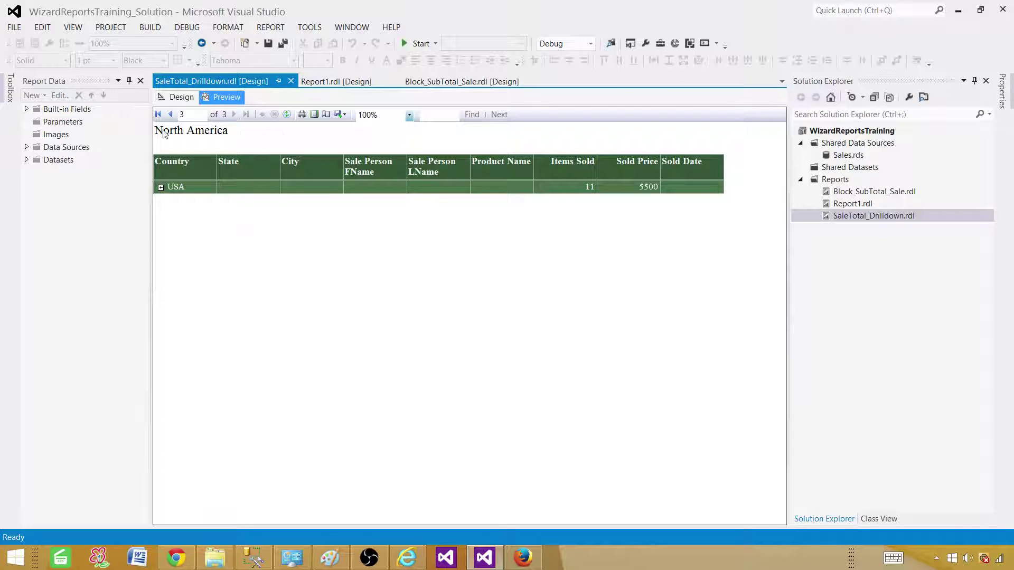
left_click(162, 188)
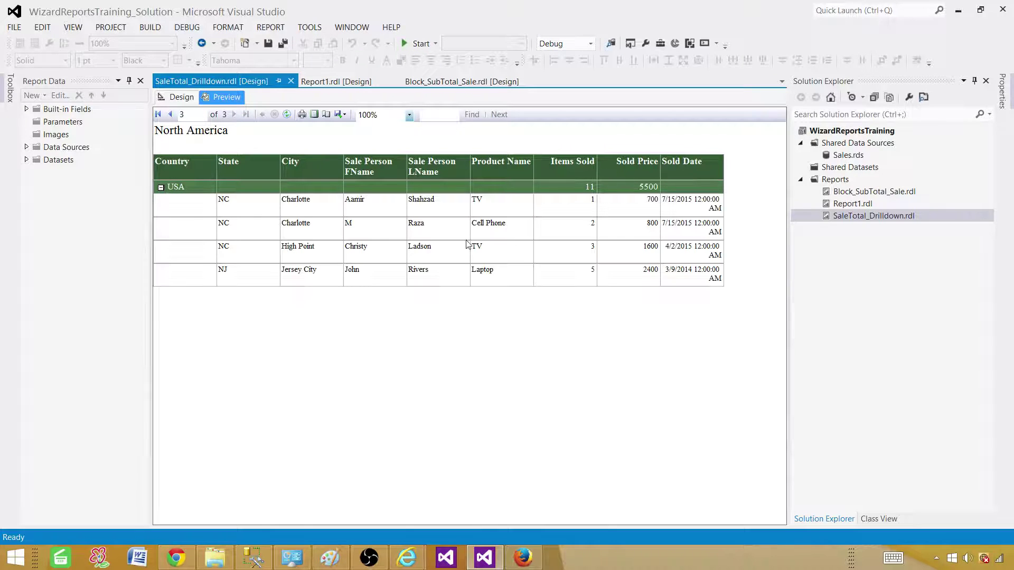
Return to the report design and format the SoldDate detail text box as a date of type 31 Jan 2000.
left_click(181, 98)
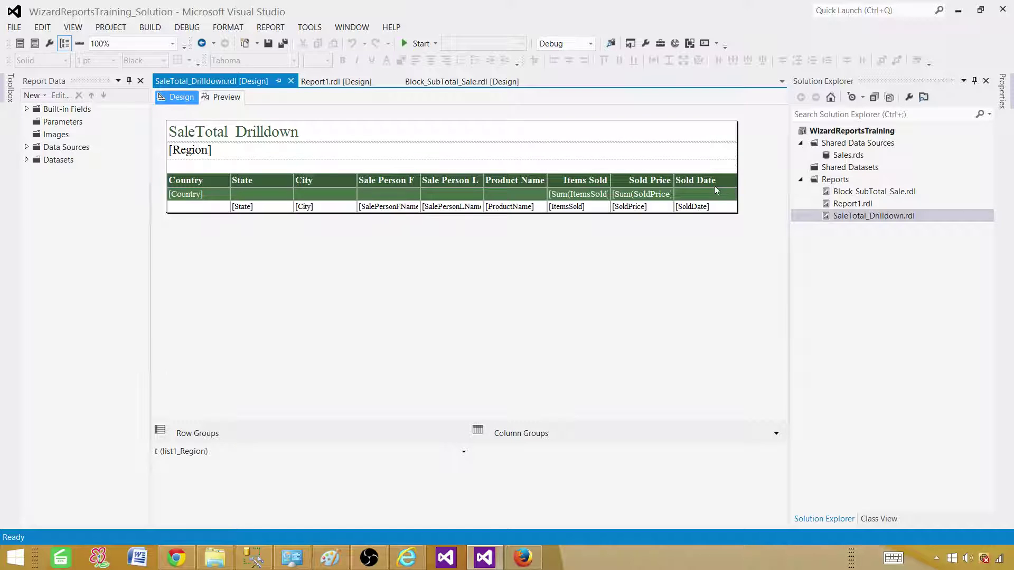
left_click(708, 191)
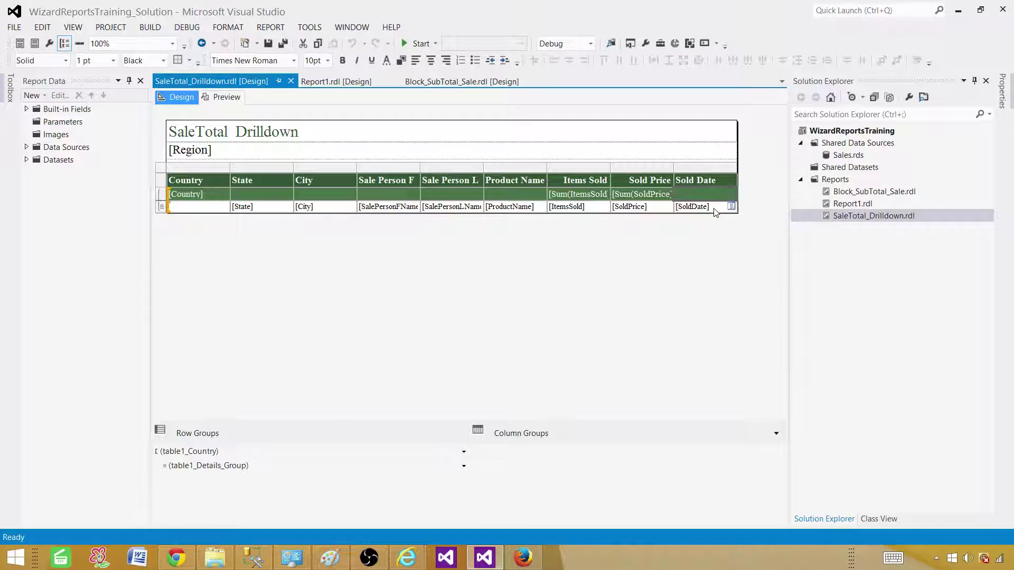
left_click(714, 210)
right_click(714, 212)
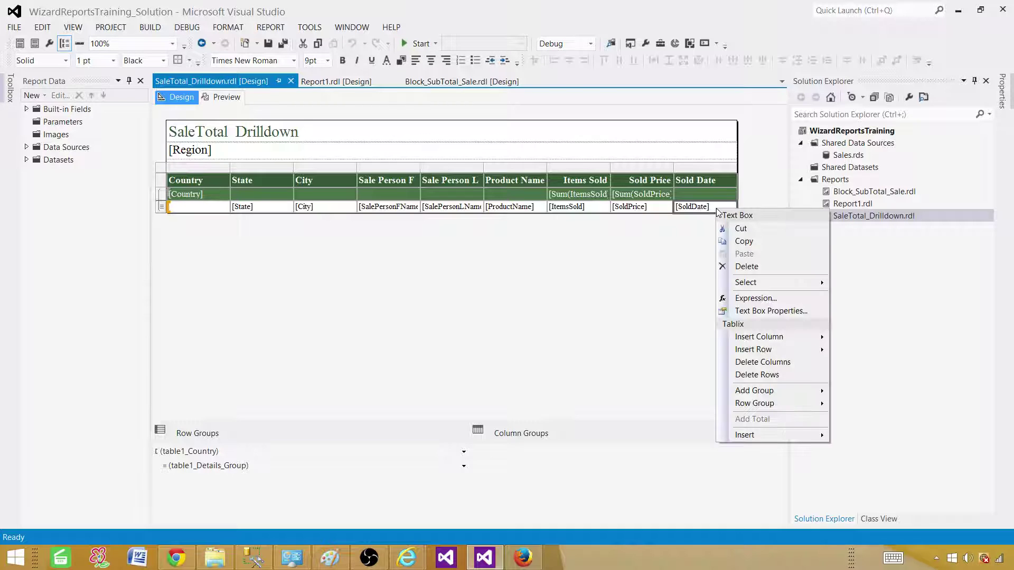
left_click(748, 317)
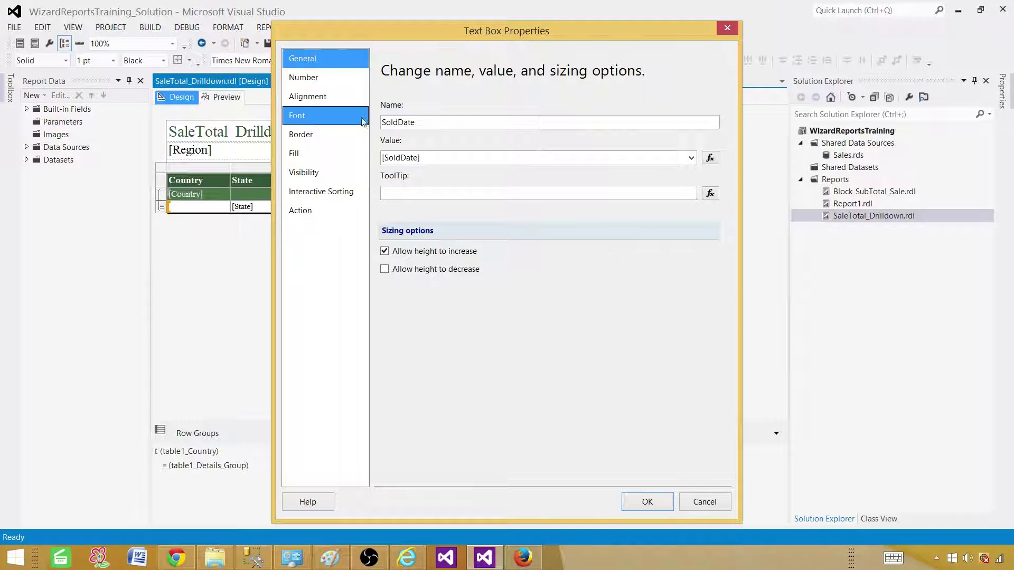
left_click(313, 78)
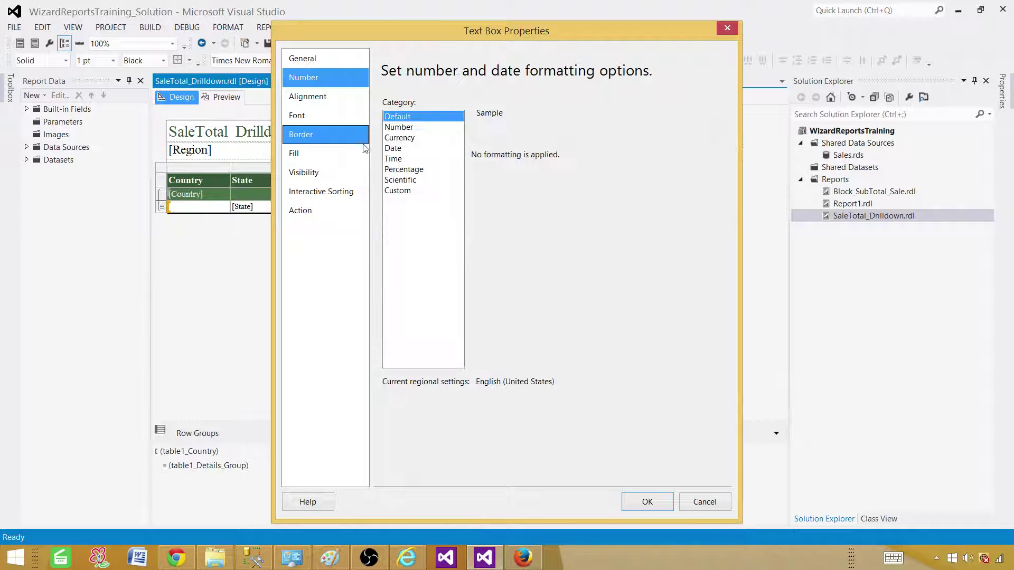
left_click(396, 149)
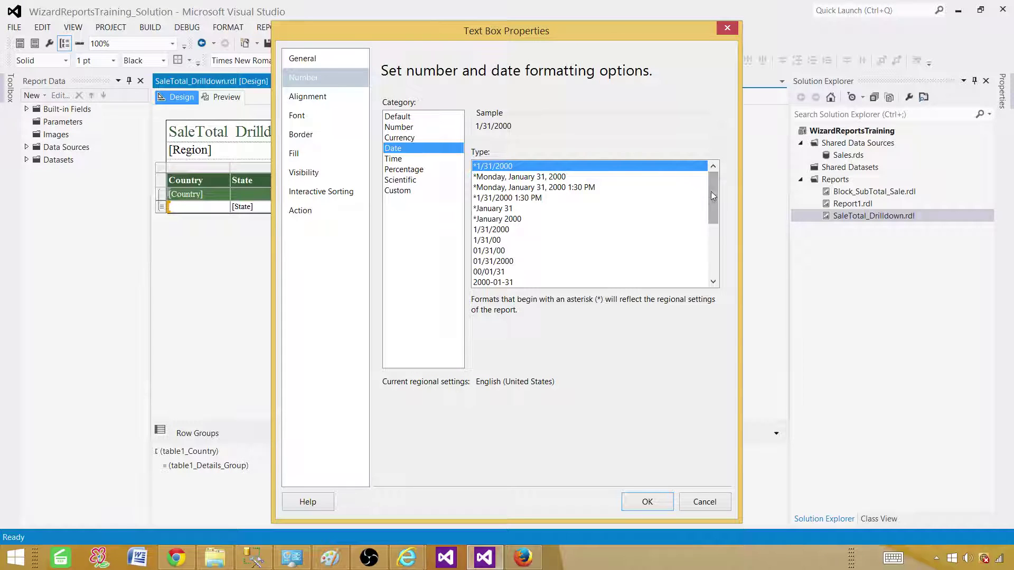
left_click_drag(711, 191, 712, 244)
left_click(502, 233)
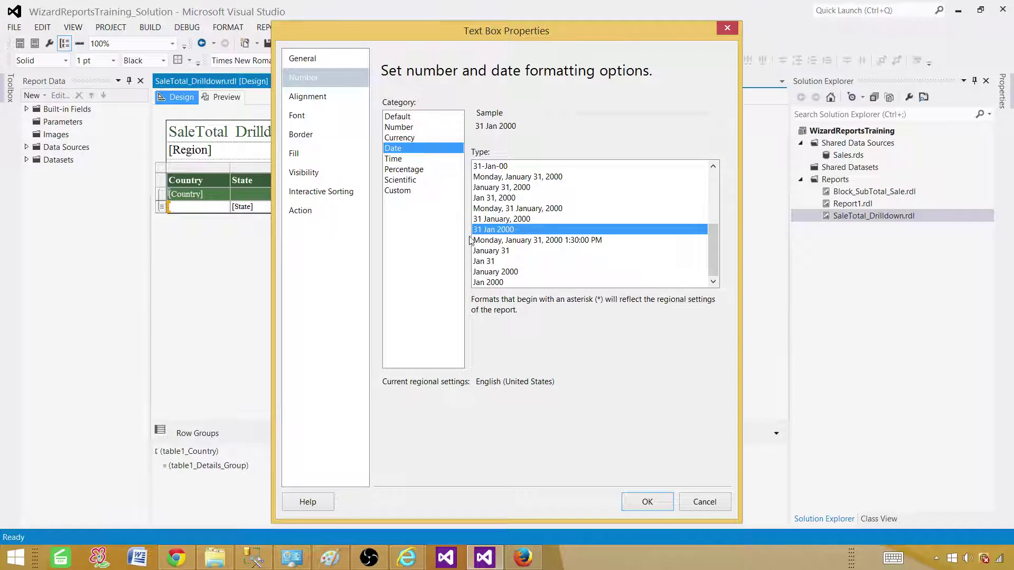
left_click(625, 498)
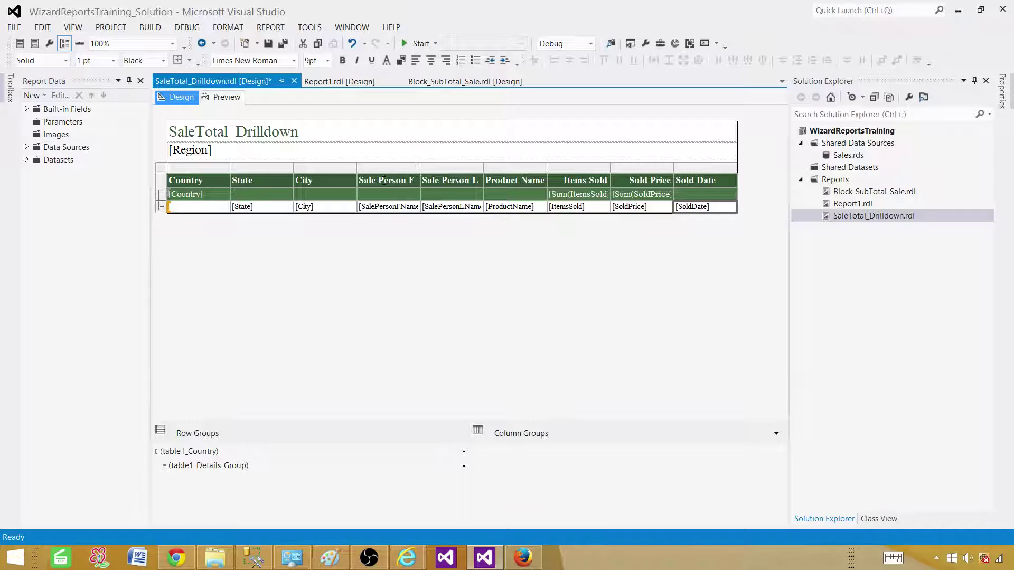
Widen the Sale Person FName and Sale Person LName columns so each heading fits on one line.
left_click(425, 161)
left_click(403, 183)
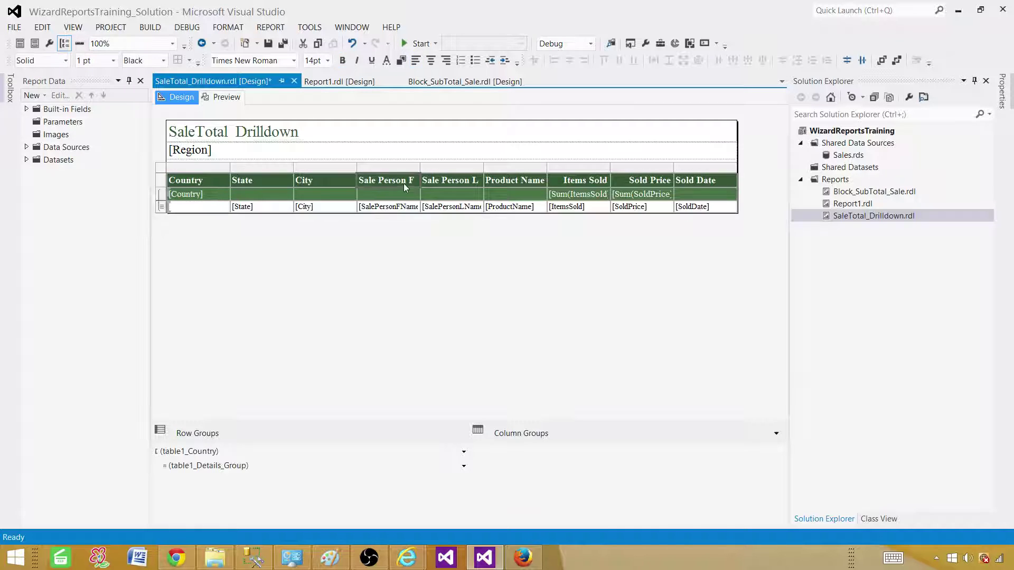
left_click_drag(419, 171, 447, 170)
left_click(475, 168)
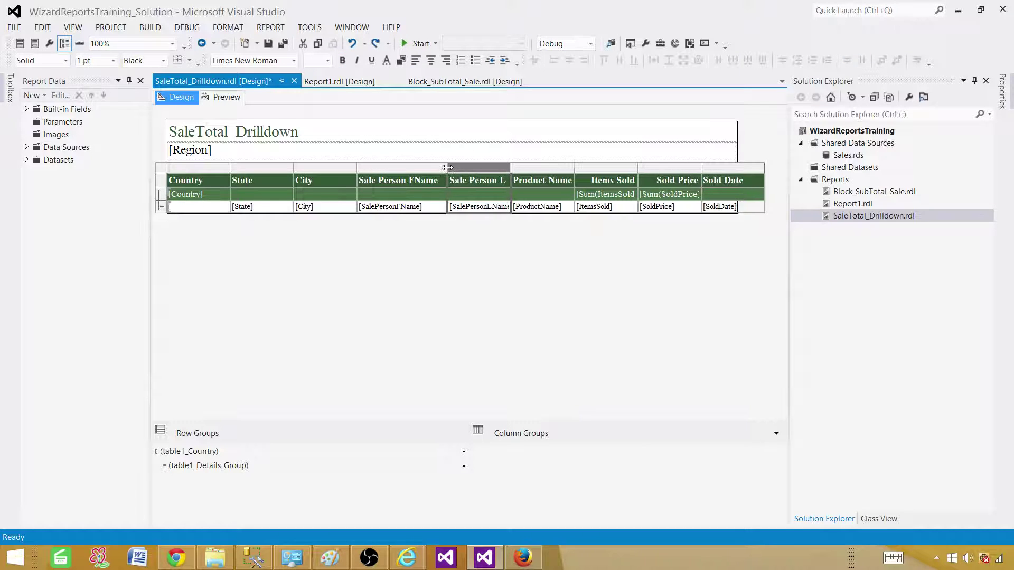
left_click_drag(508, 168, 538, 170)
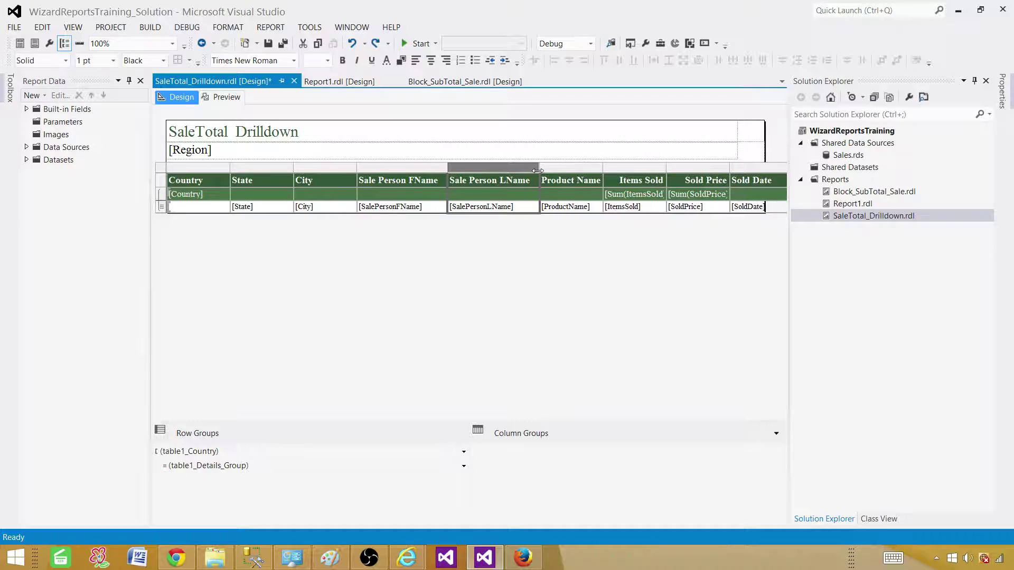
left_click(461, 256)
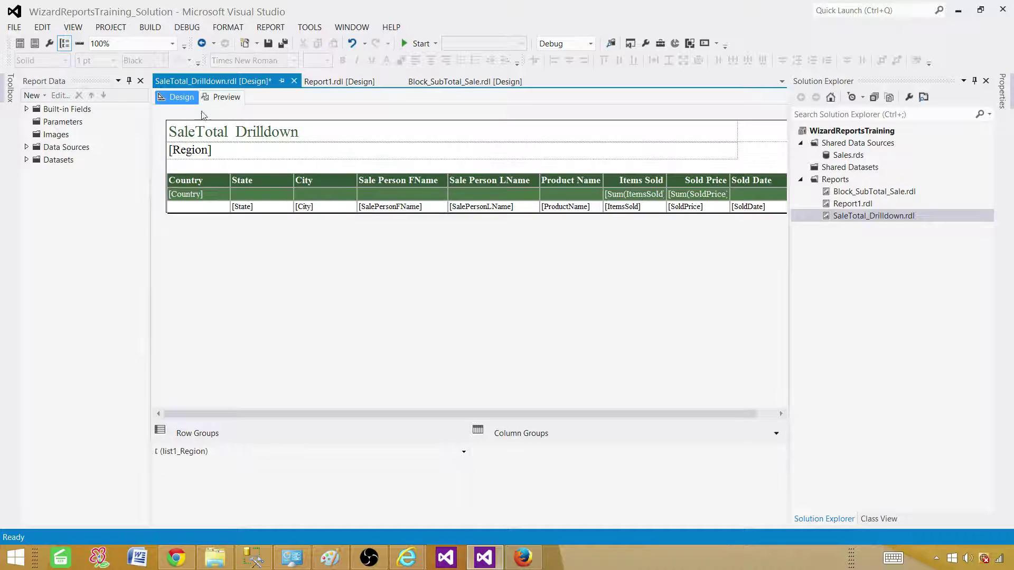
Preview the report in a wider document area and expand India and Pakistan to check the sold dates and column headings.
left_click(218, 99)
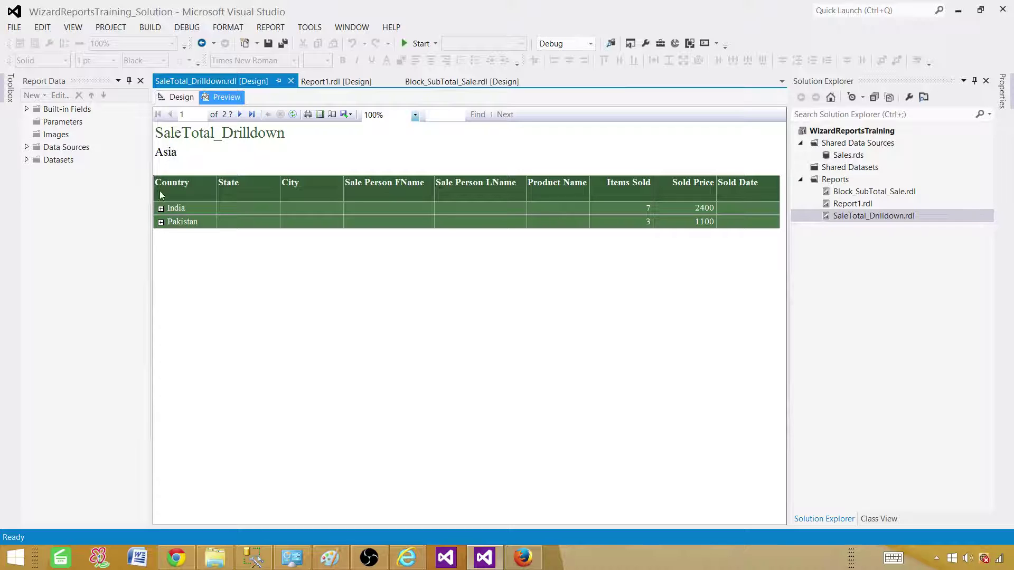
left_click(161, 209)
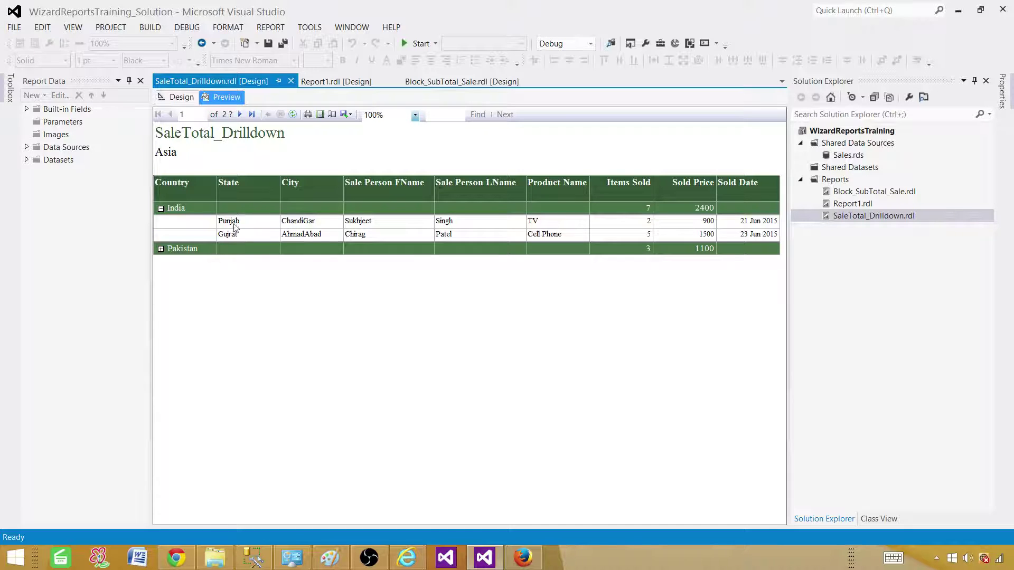
left_click_drag(788, 247, 894, 248)
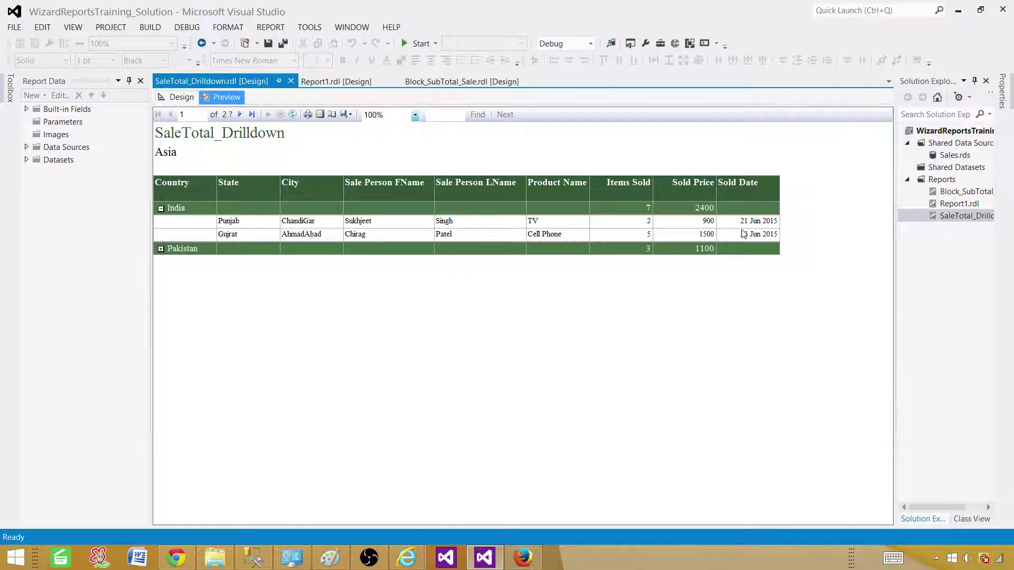
left_click(161, 249)
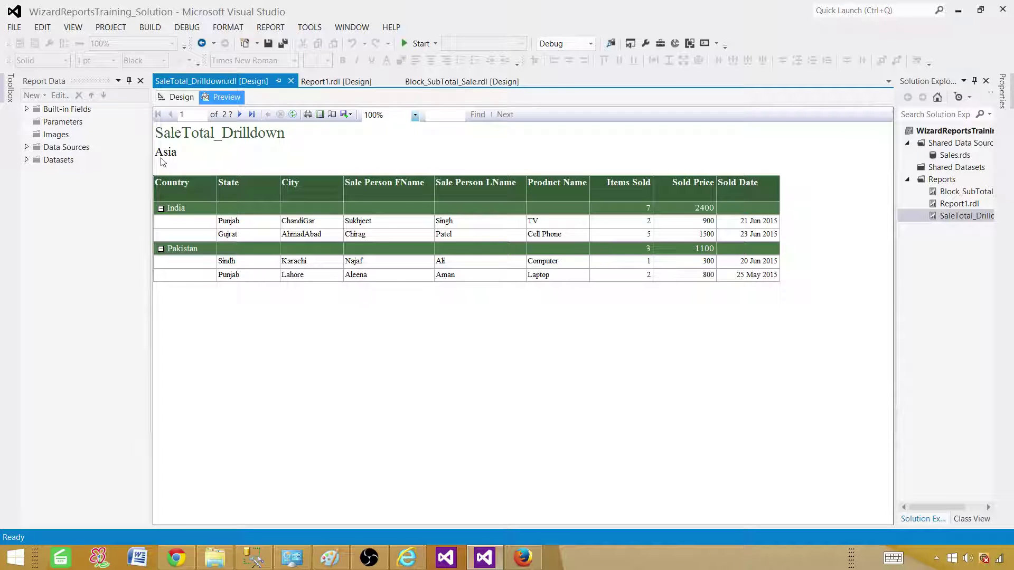
Return to the report design and make the table's details row italic and bold.
left_click(181, 97)
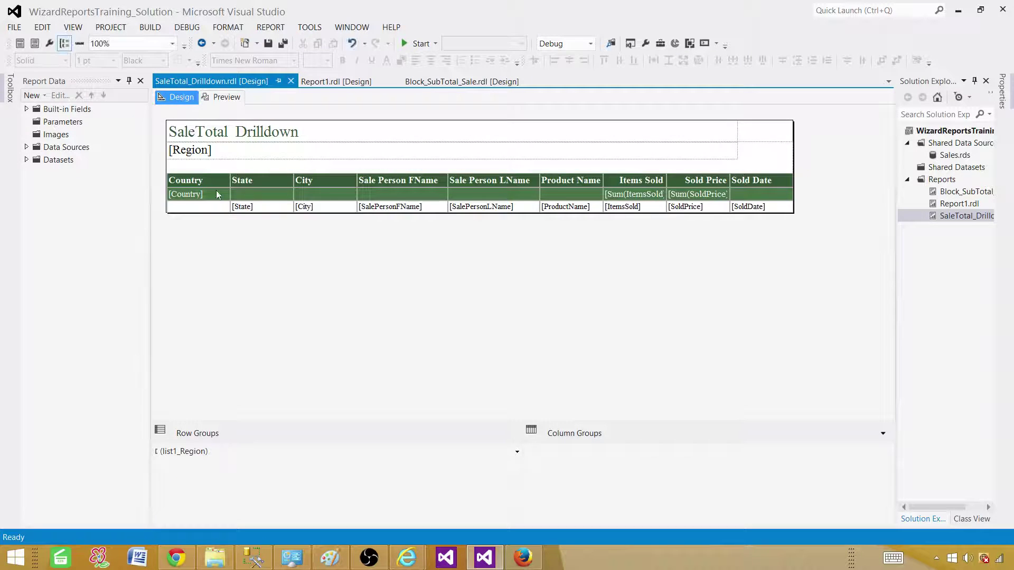
left_click(189, 195)
left_click(194, 200)
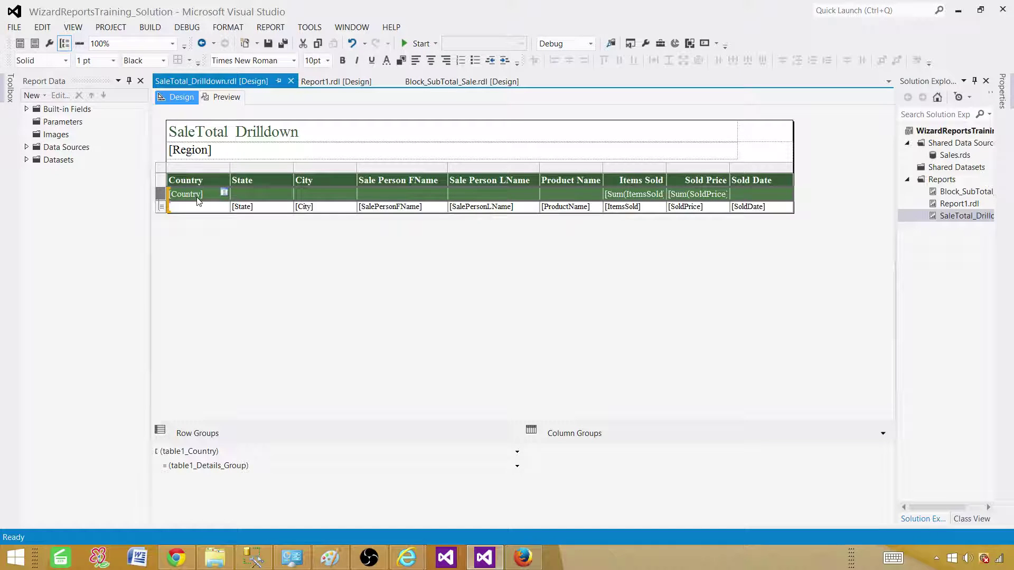
left_click(166, 209)
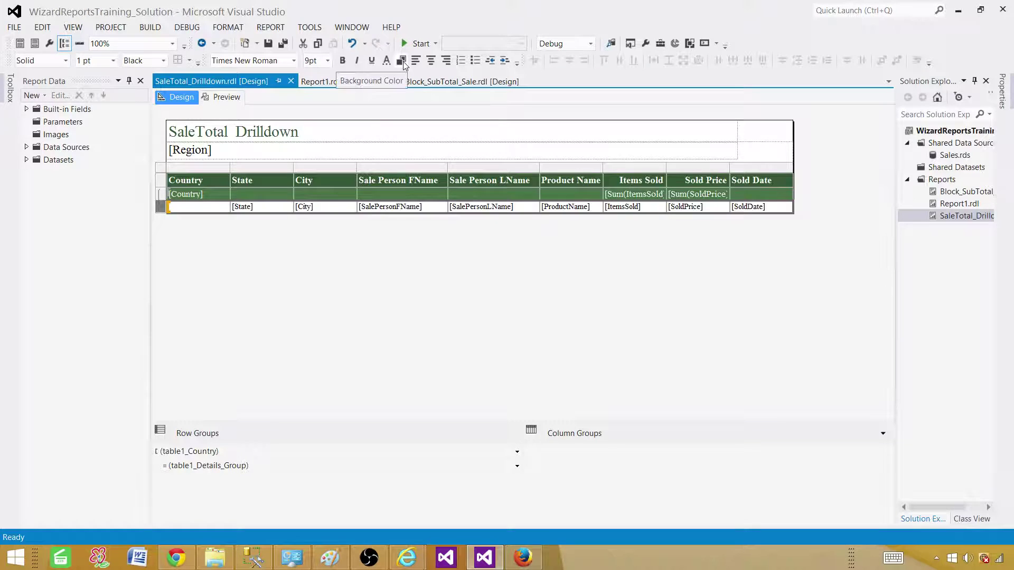
left_click(356, 60)
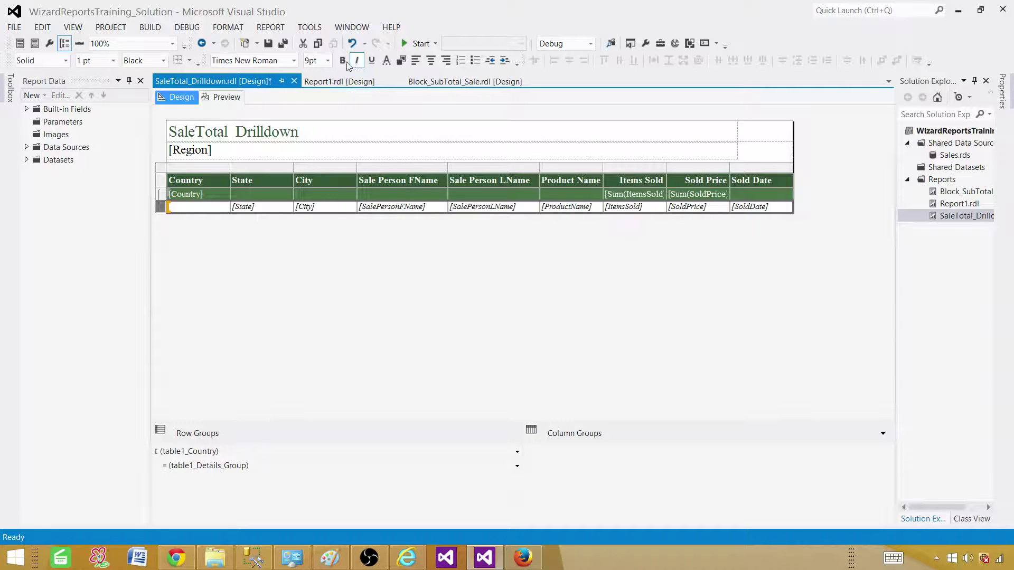
left_click(342, 60)
Preview the report and expand India and Pakistan to check the bold italic detail rows.
left_click(228, 97)
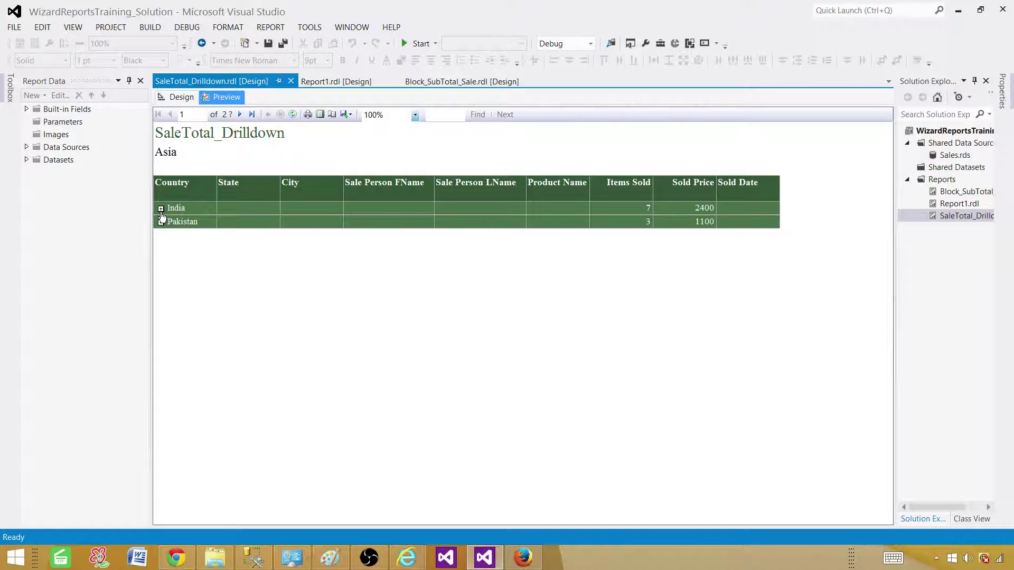
left_click(161, 208)
left_click(161, 249)
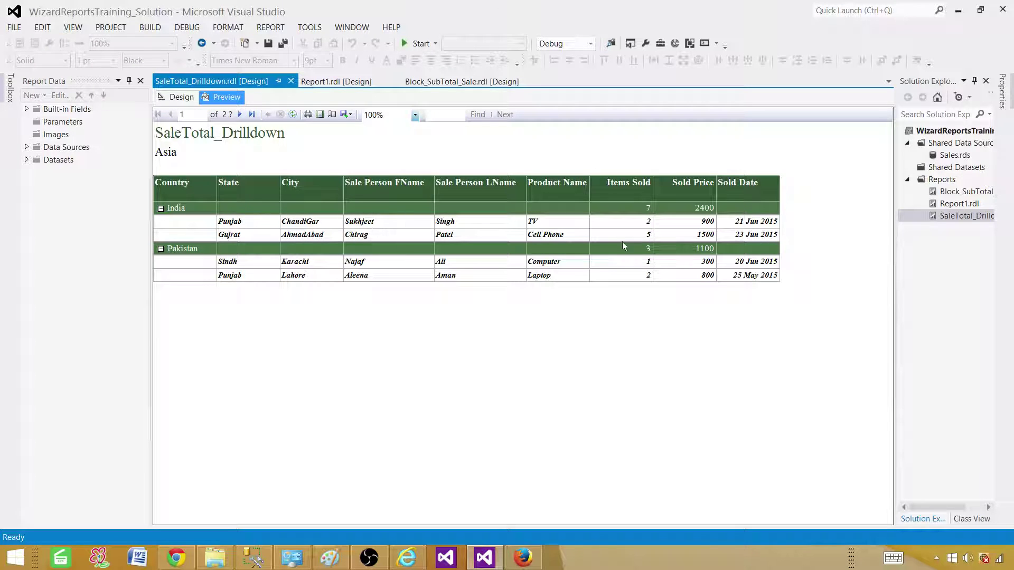
Return to the report design and center the text of the table's header row and Country group row.
left_click(183, 99)
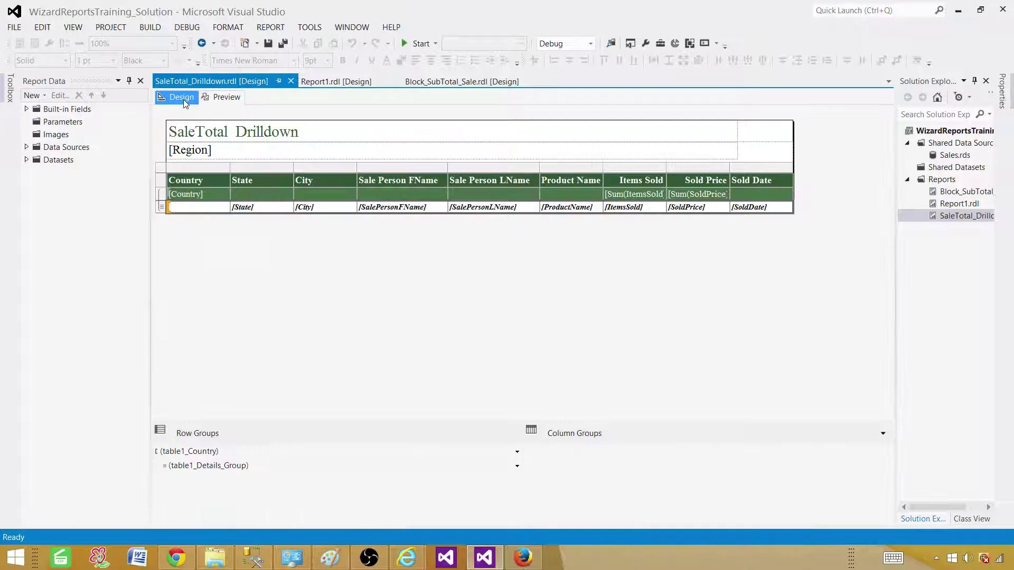
left_click(366, 128)
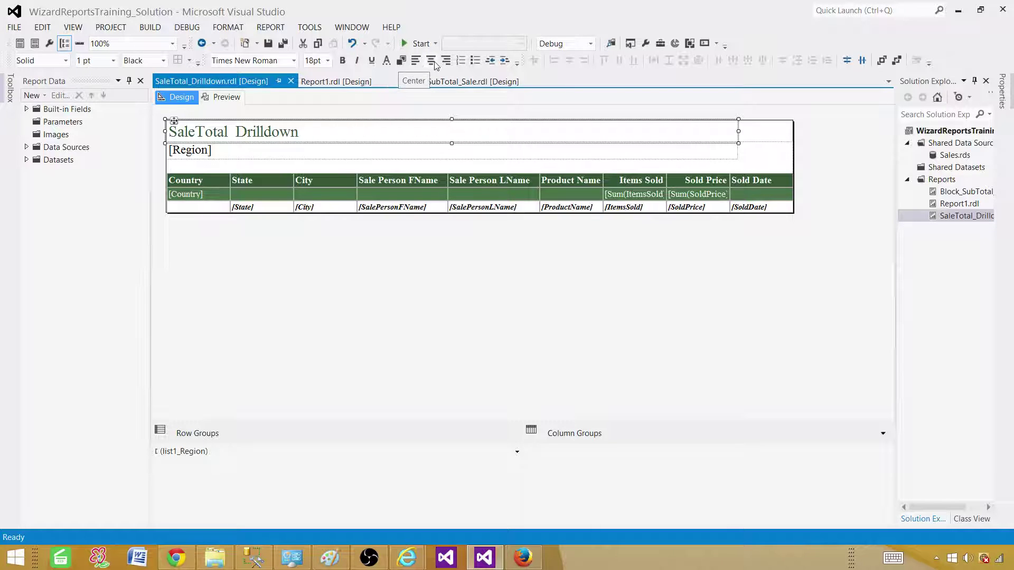
left_click(222, 182)
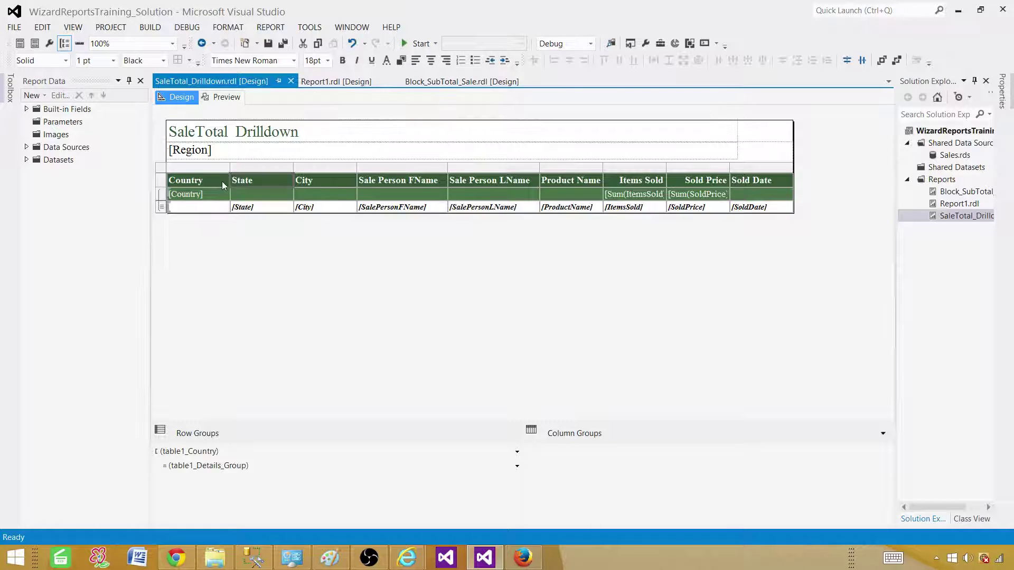
left_click(162, 179)
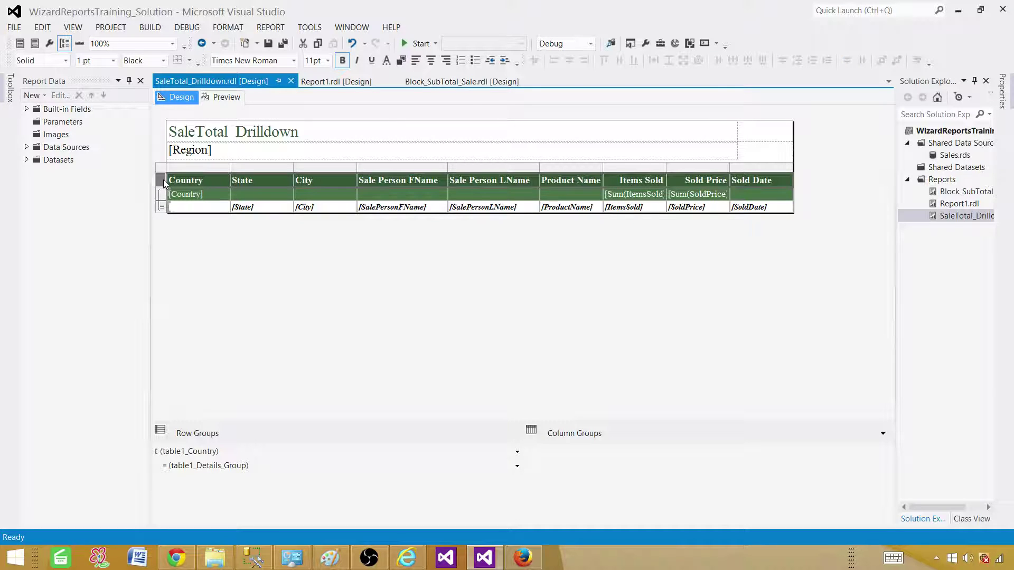
left_click(431, 60)
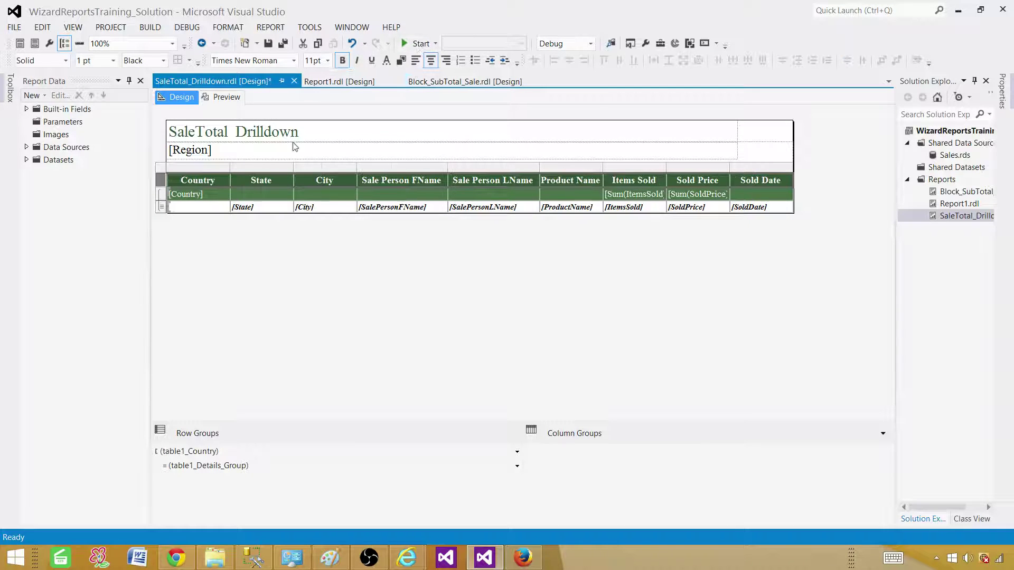
left_click(162, 194)
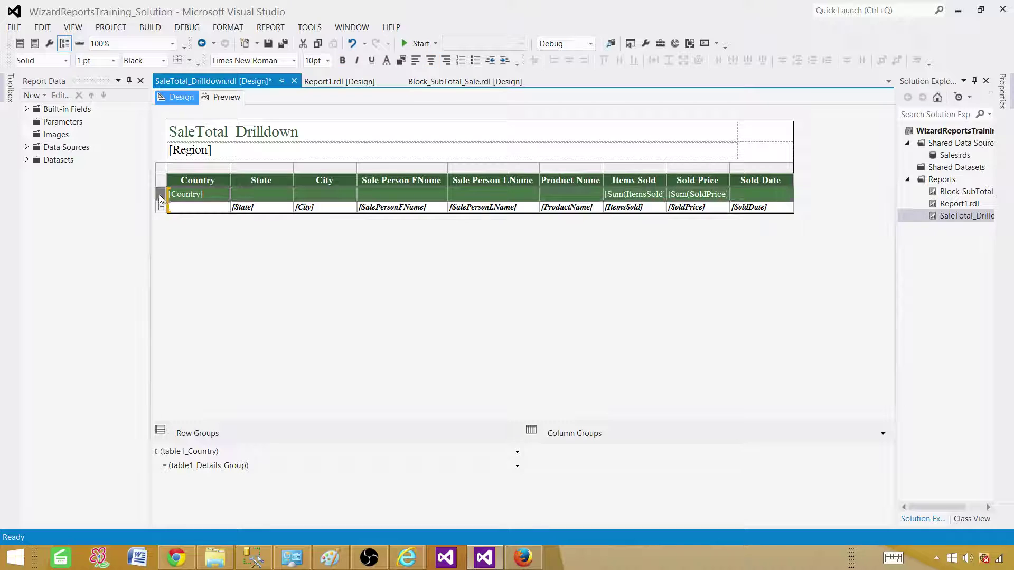
left_click(431, 61)
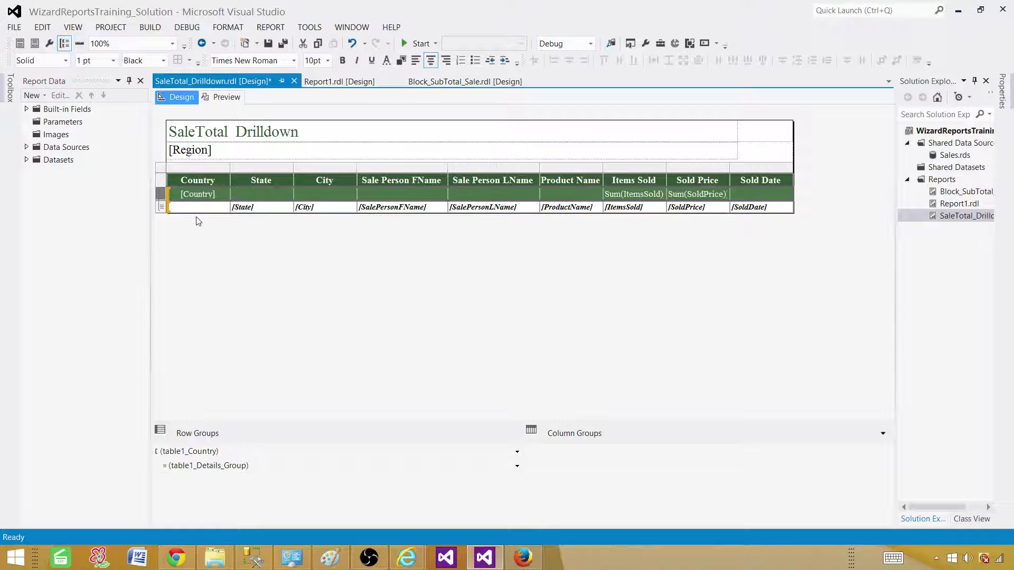
Center the text of the details row and remove its italic and bold formatting.
left_click(162, 207)
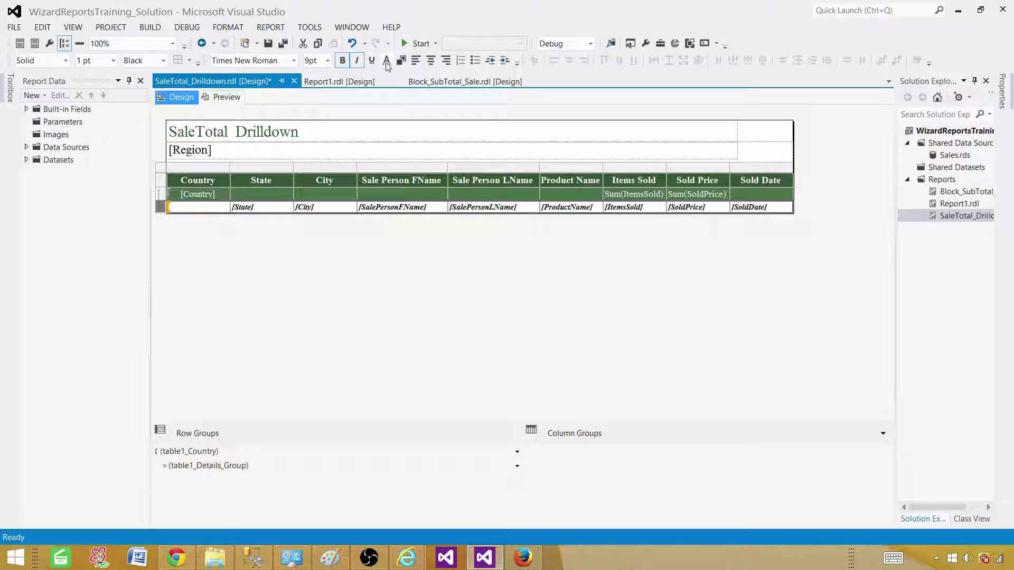
left_click(431, 60)
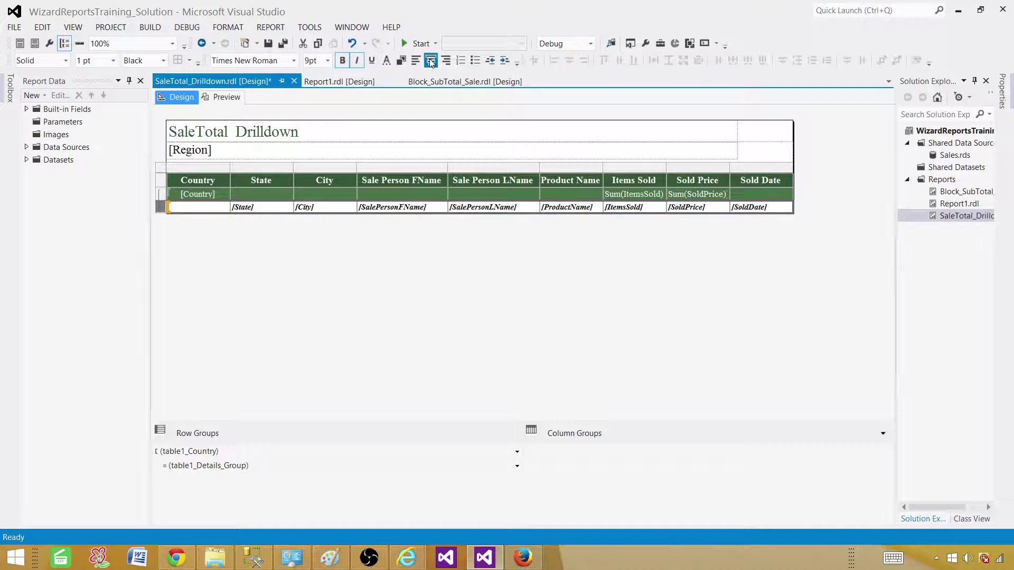
left_click(357, 60)
left_click(342, 60)
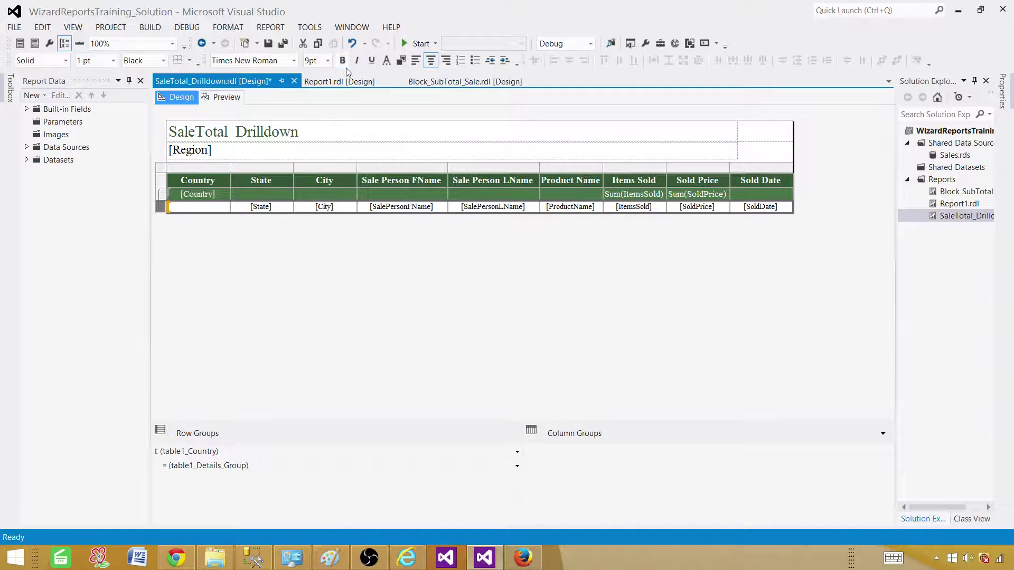
Preview the report and expand India and Pakistan to examine the centered table text.
left_click(226, 97)
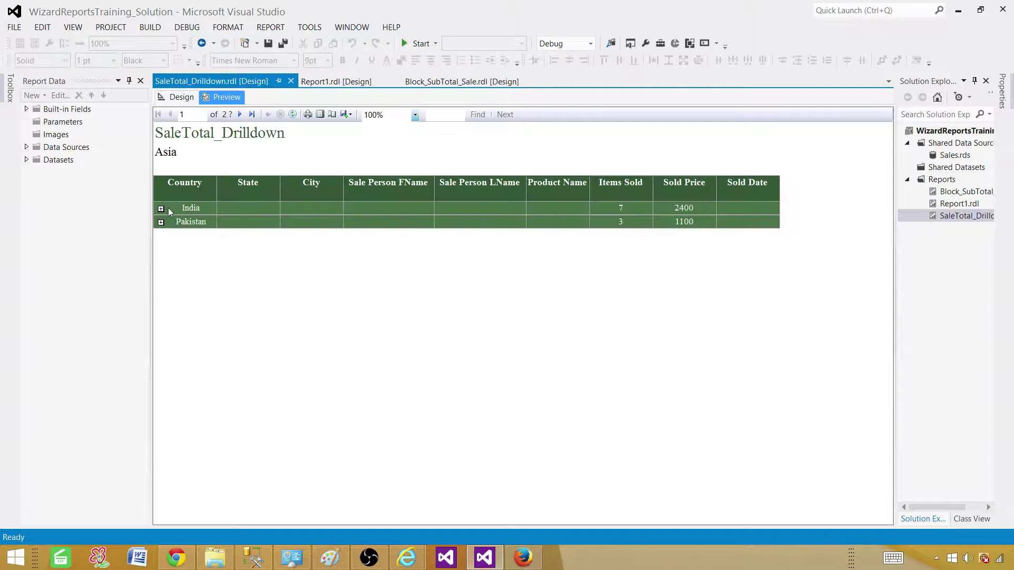
left_click(161, 209)
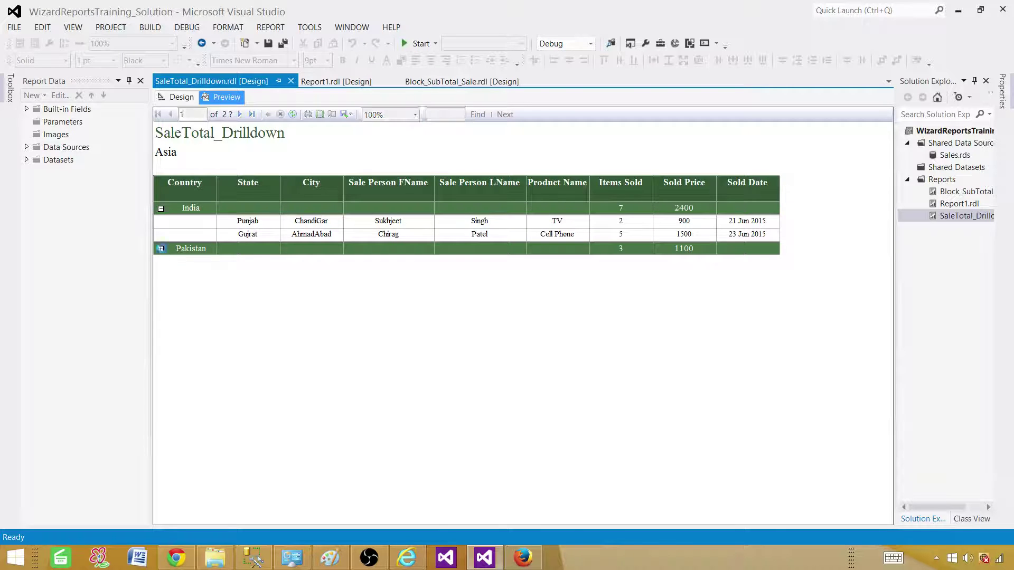
left_click(161, 248)
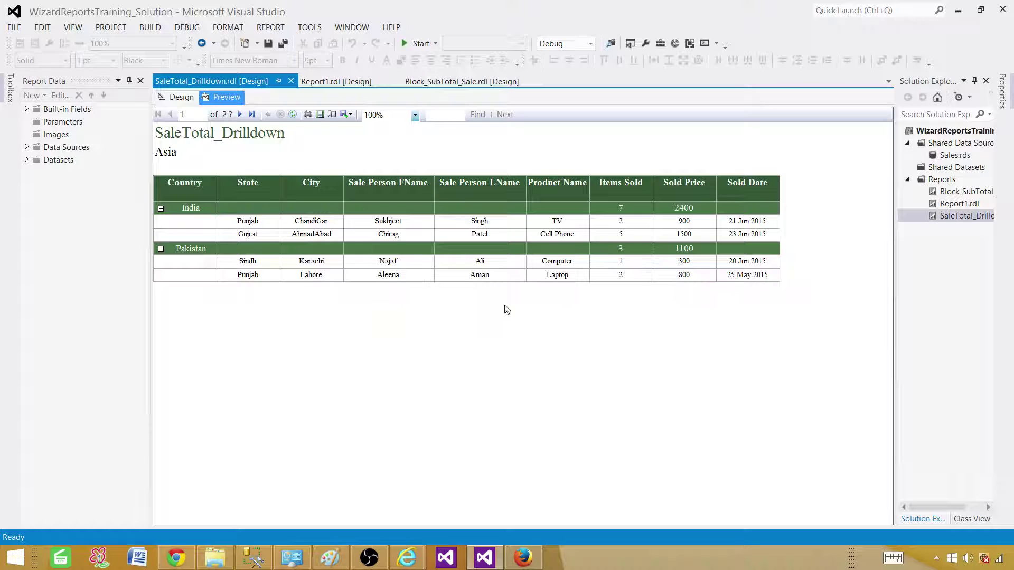
Open the WizardReportsTraining project properties and review the deployment target folders for datasets and data sources.
left_click(934, 134)
right_click(934, 134)
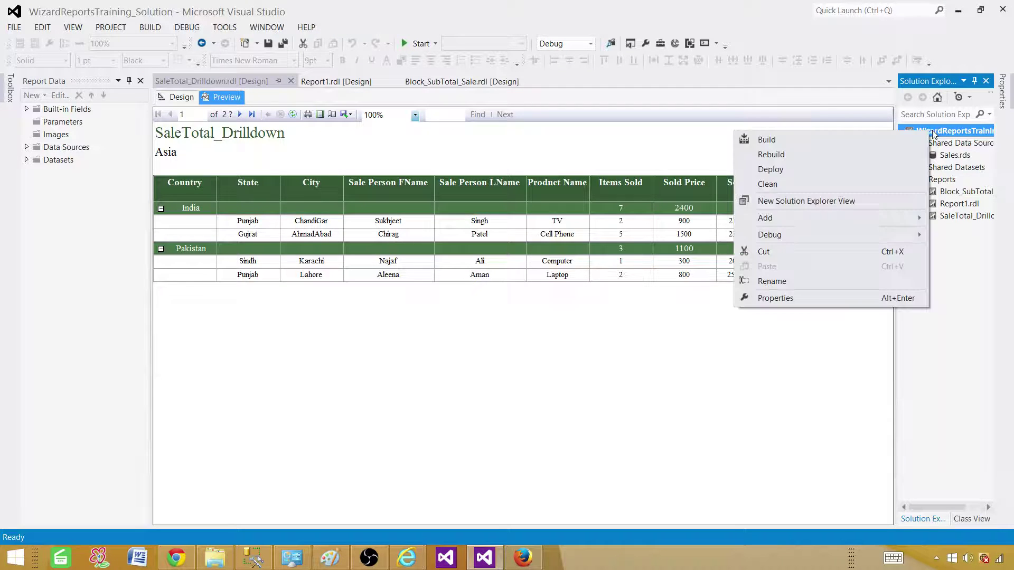
left_click(805, 299)
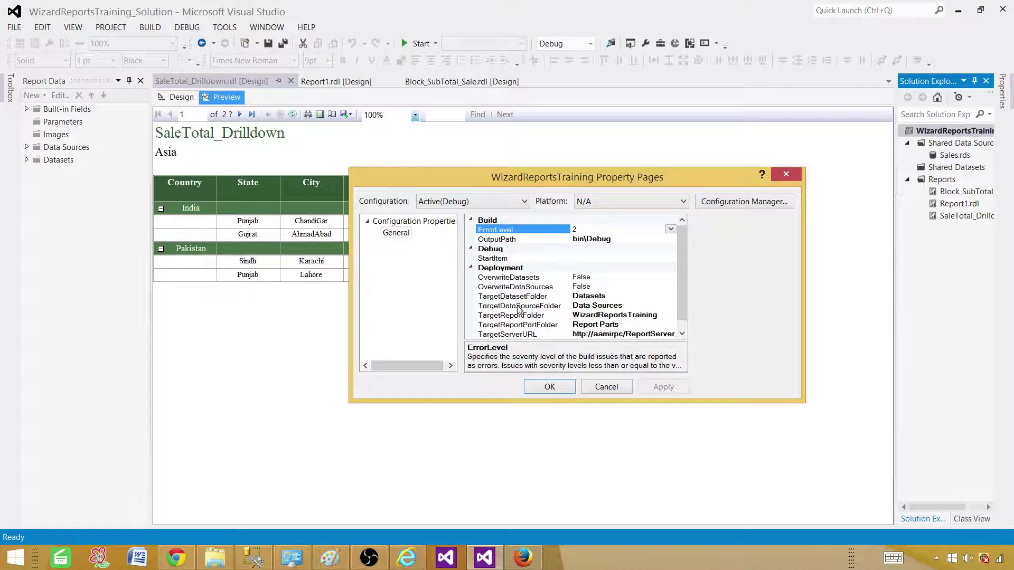
left_click(546, 299)
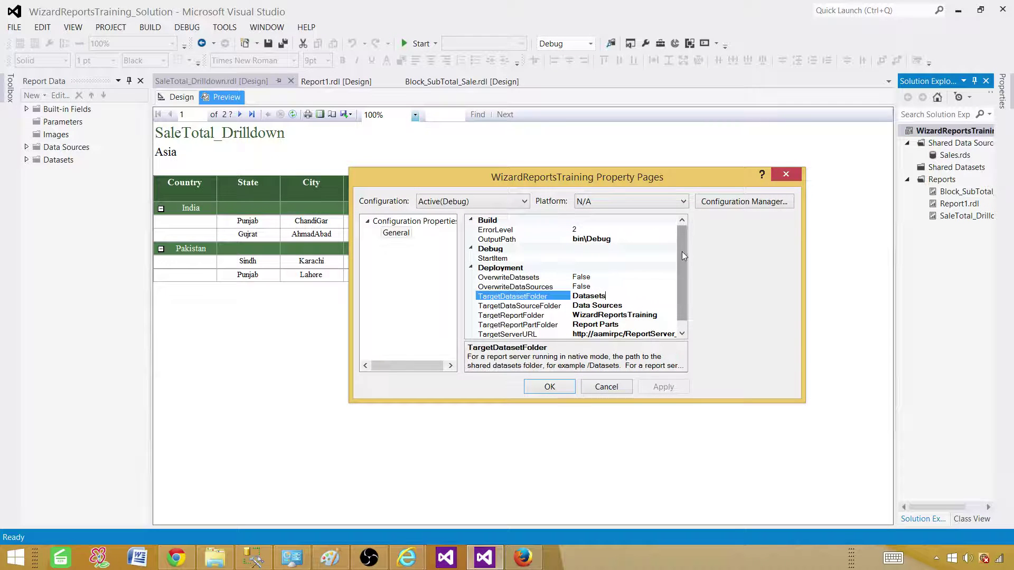
left_click_drag(682, 252, 680, 292)
left_click(560, 287)
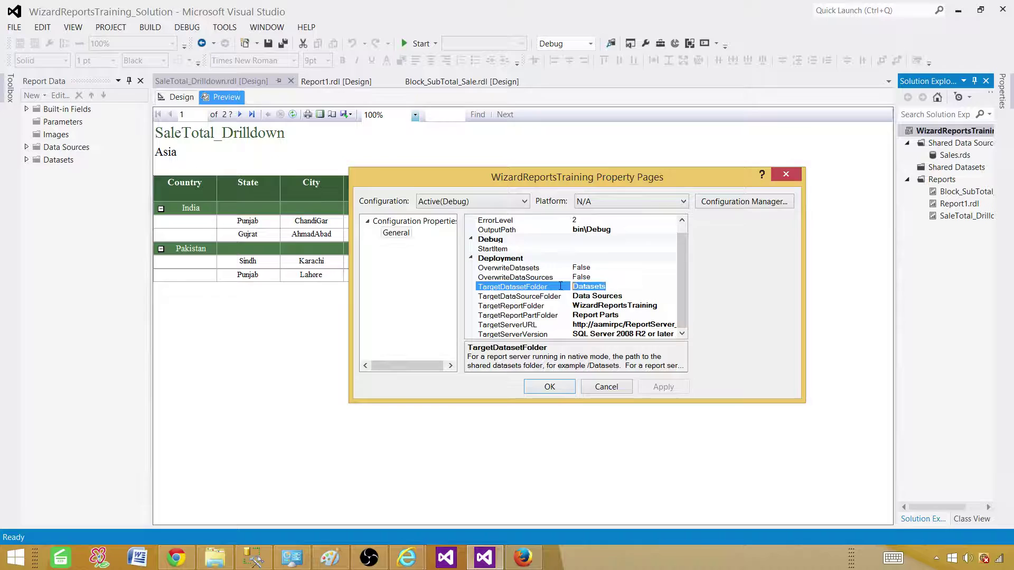
left_click(589, 286)
double_click(595, 286)
left_click(599, 296)
left_click(573, 295)
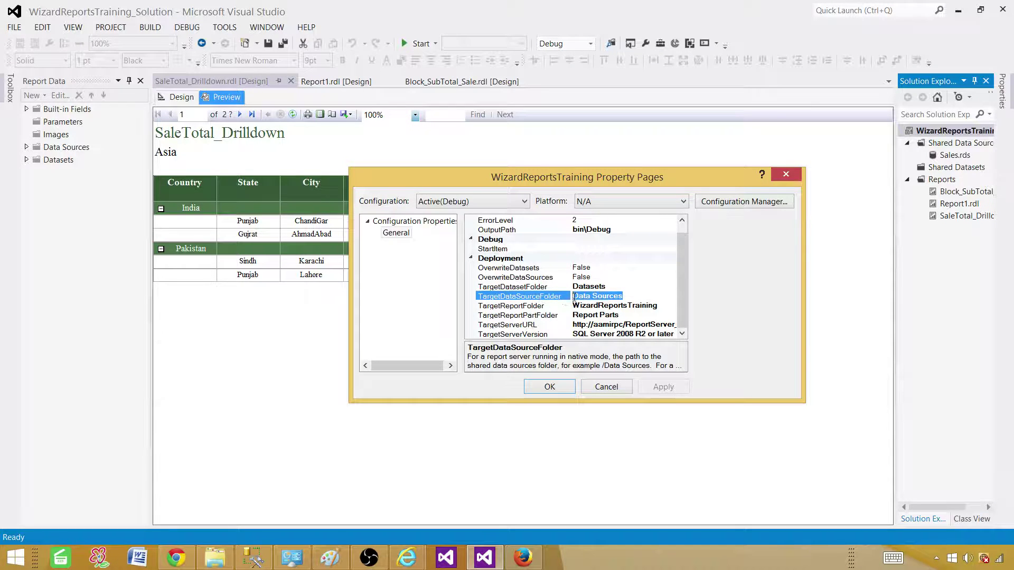
Set the project's target report folder to SaleReport and review the target report part folder and server URL settings.
left_click(591, 306)
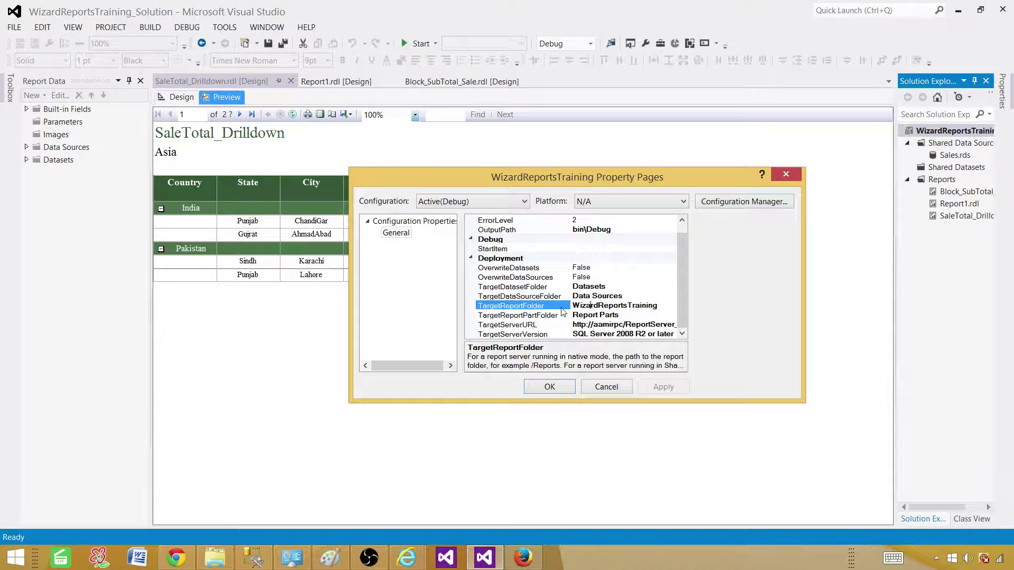
left_click_drag(657, 306, 570, 305)
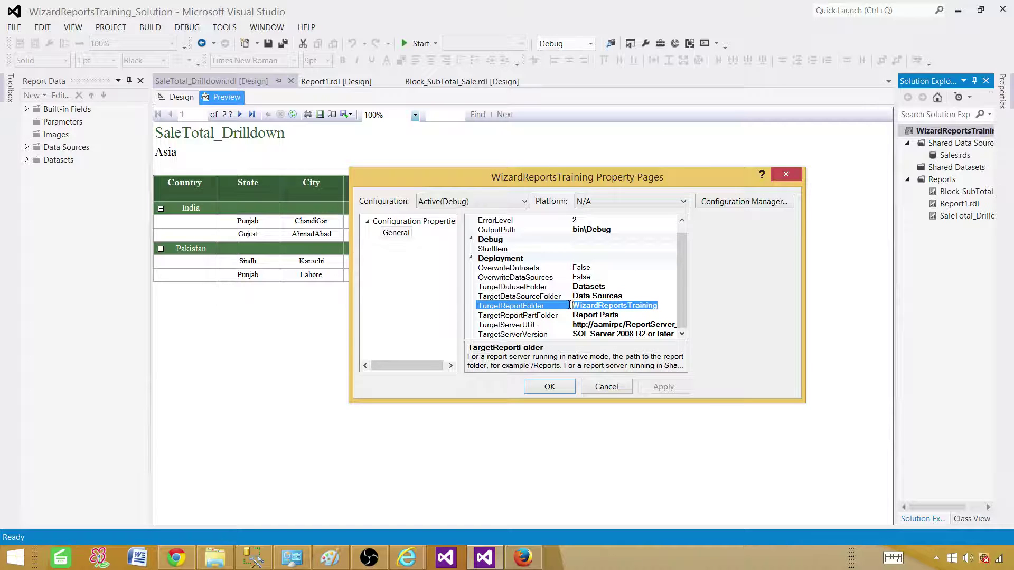
left_click(653, 306)
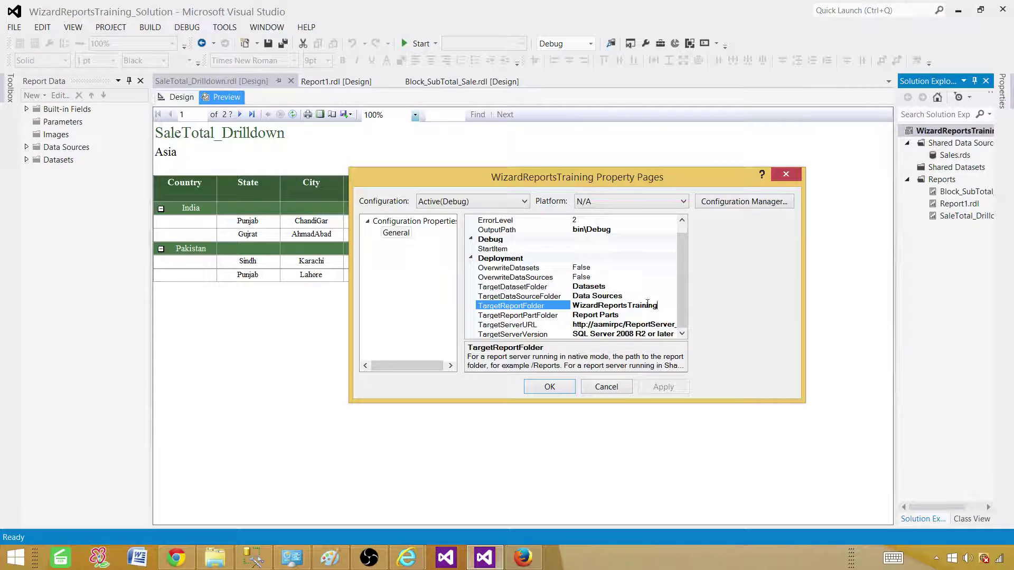
left_click_drag(655, 306, 558, 302)
type("SaleReport")
left_click(629, 297)
left_click(606, 287)
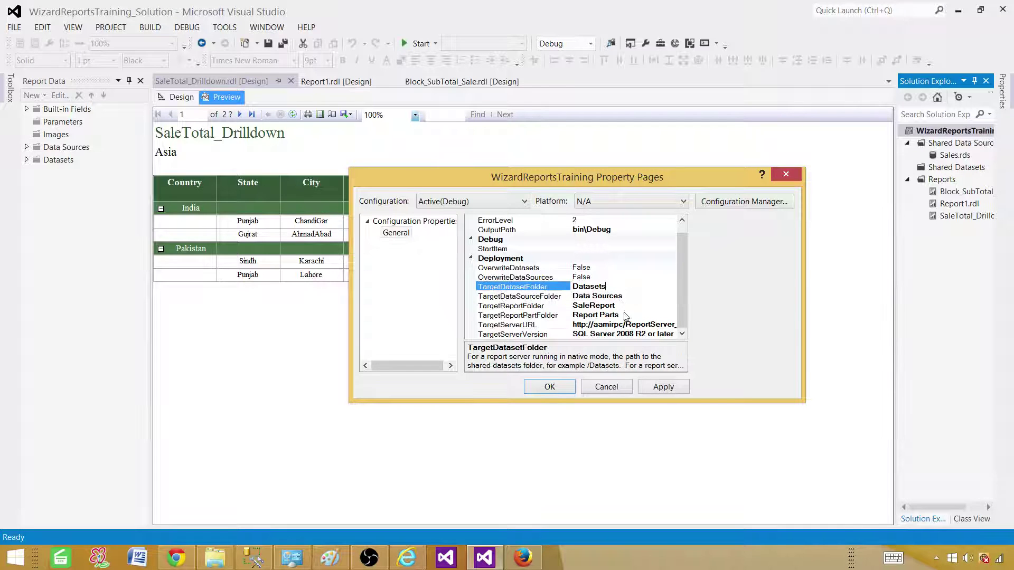
left_click(629, 316)
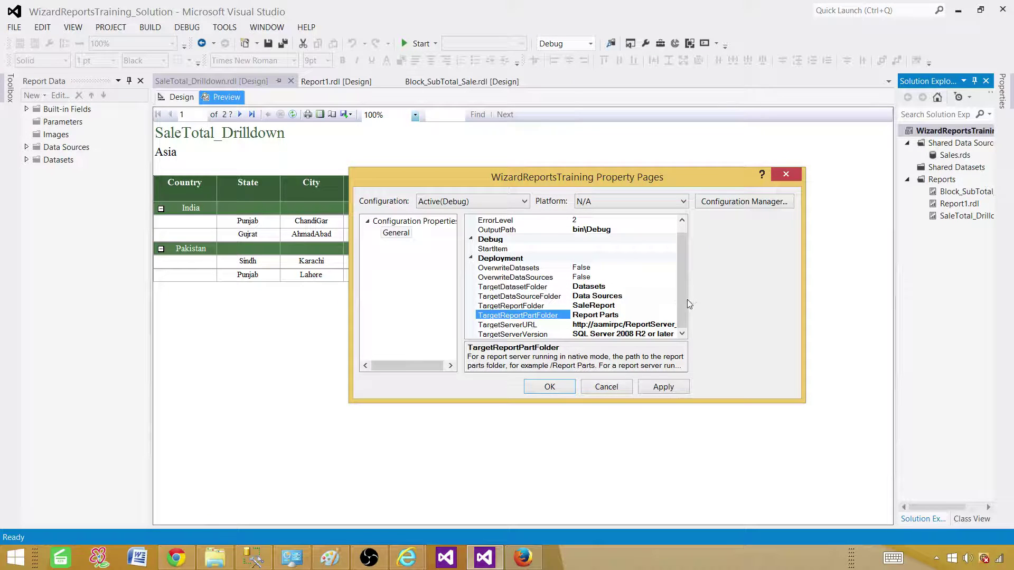
left_click(674, 325)
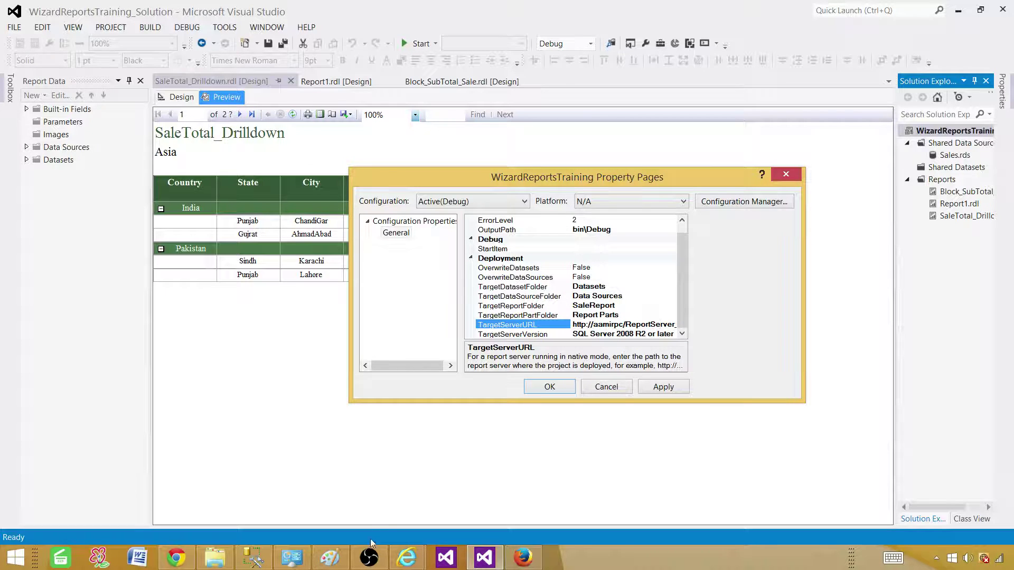
Switch to Internet Explorer and refresh the ReportServer_SQL2014 root directory and the Report Manager home page to check their contents.
left_click(407, 557)
left_click(353, 492)
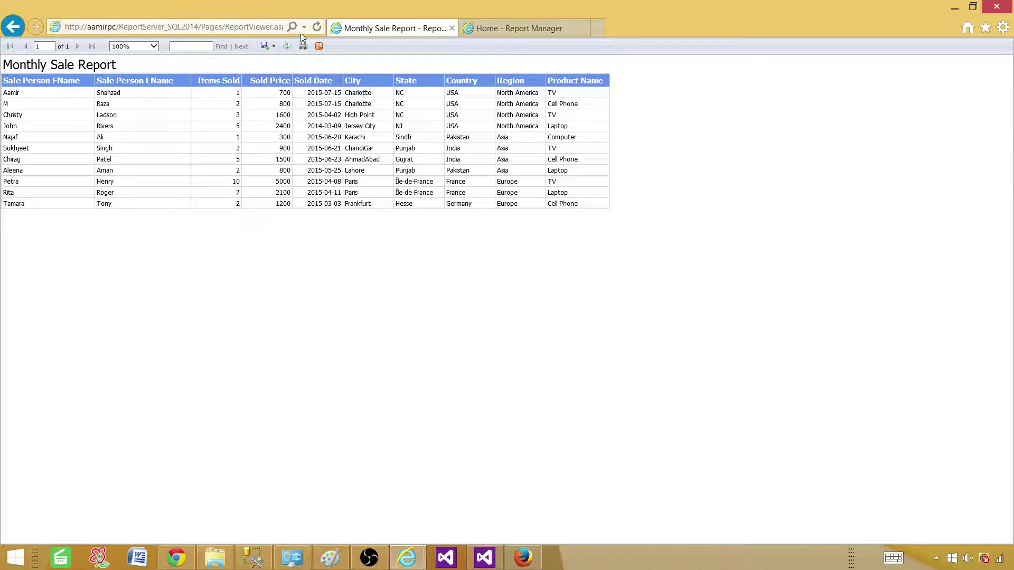
left_click(317, 27)
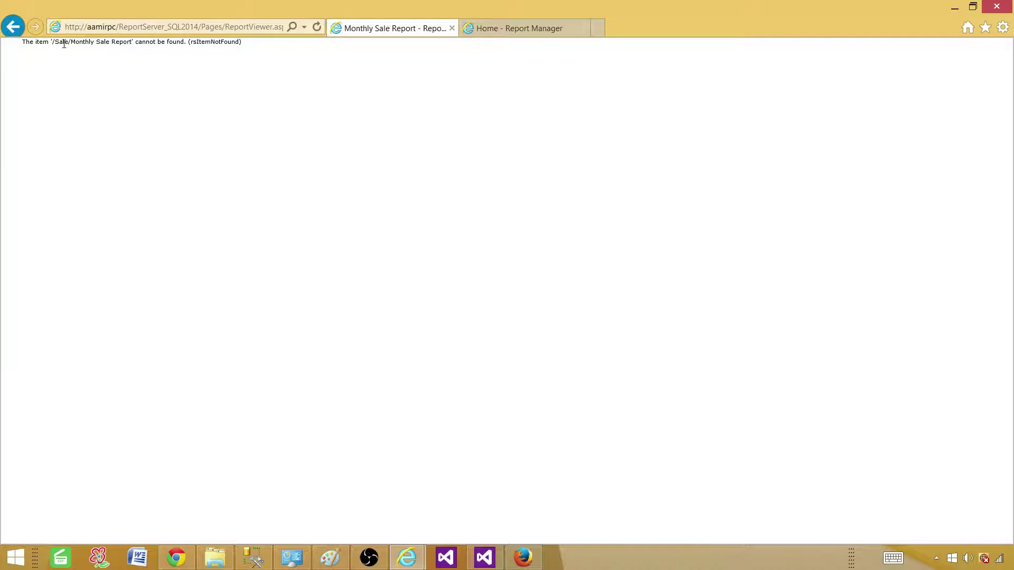
left_click(17, 30)
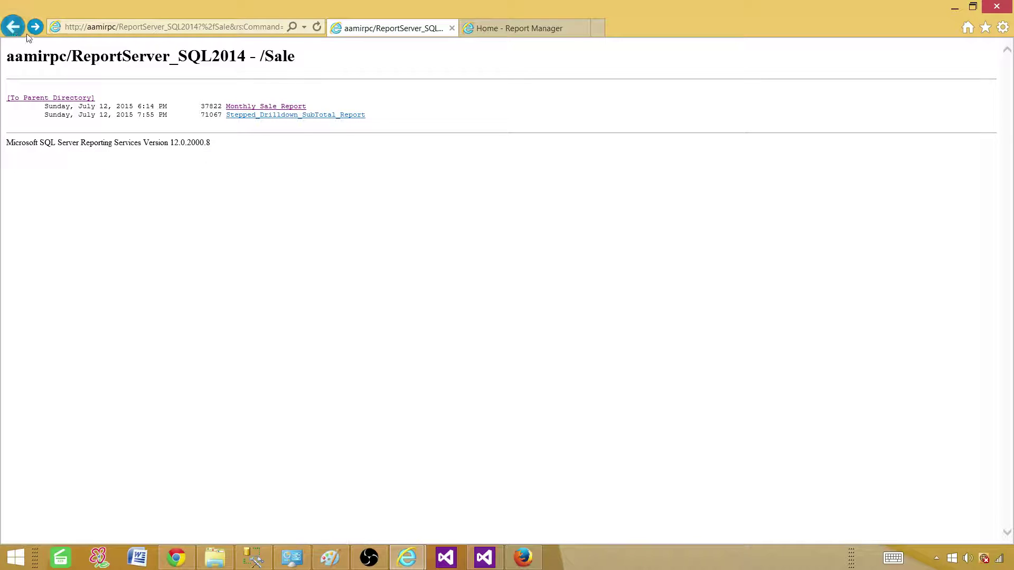
left_click(15, 29)
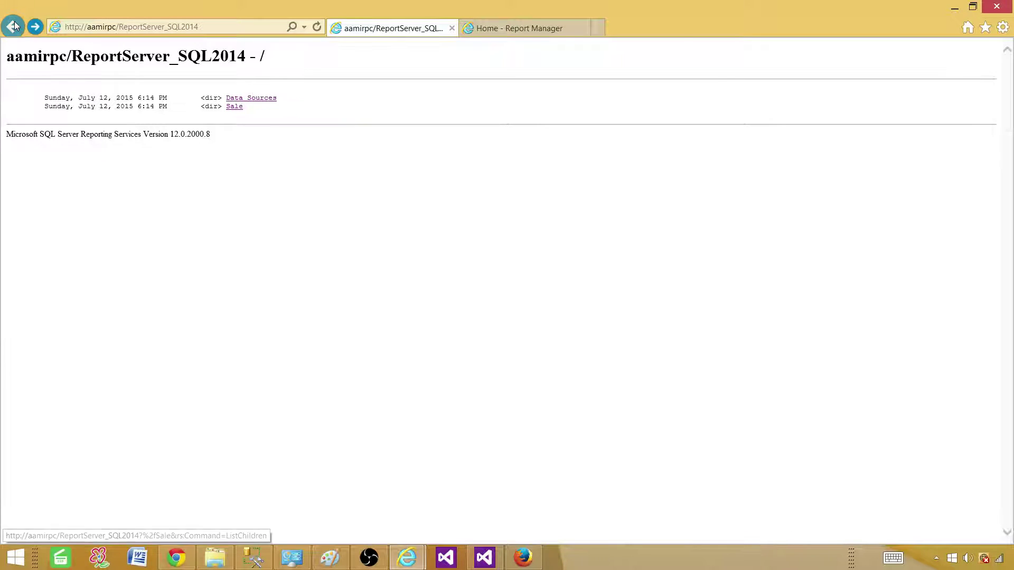
left_click(317, 27)
left_click(151, 26)
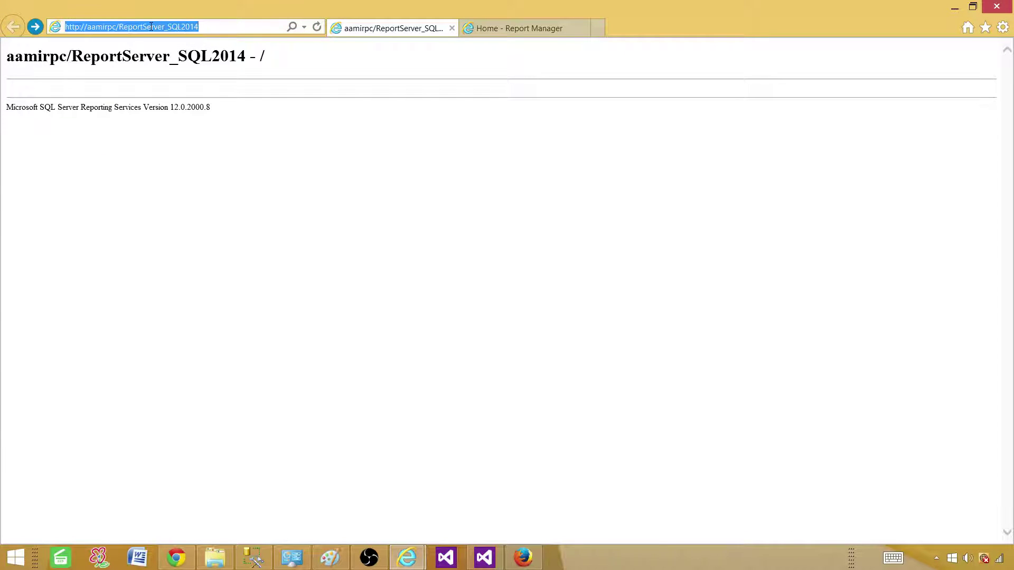
right_click(151, 27)
left_click(227, 84)
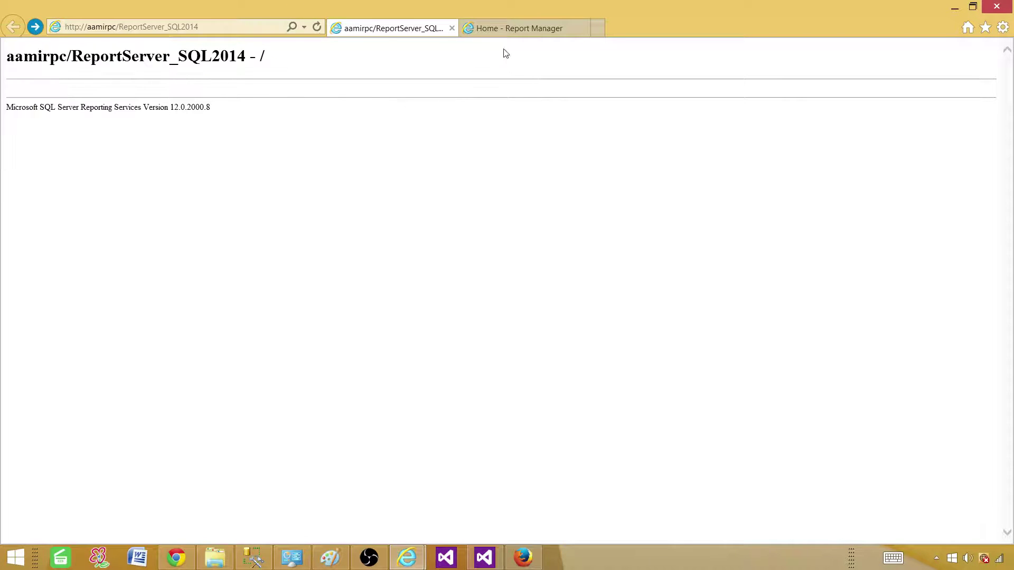
left_click(505, 29)
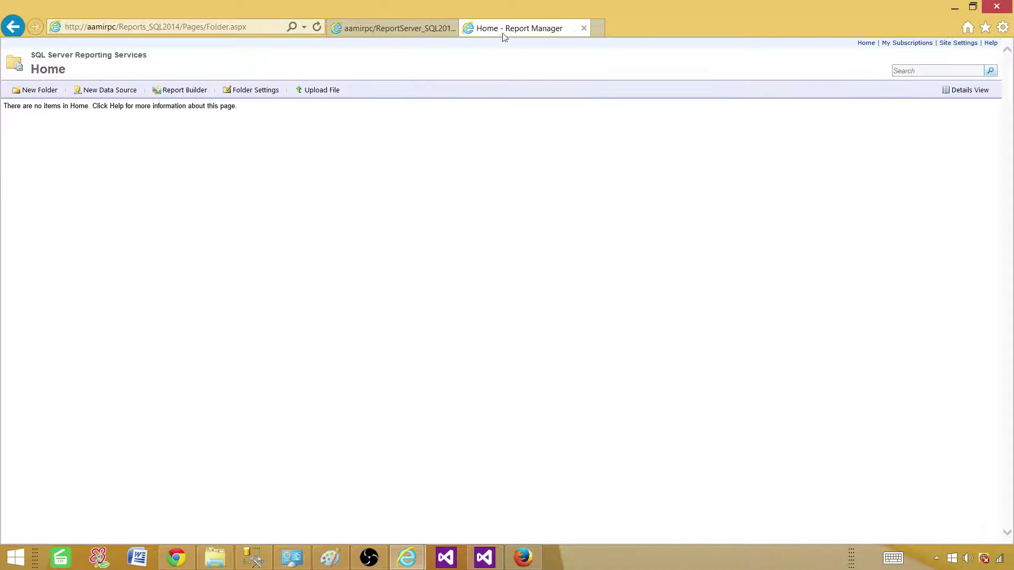
left_click(313, 30)
Switch back to Visual Studio, apply the changed project properties and close them.
left_click(496, 557)
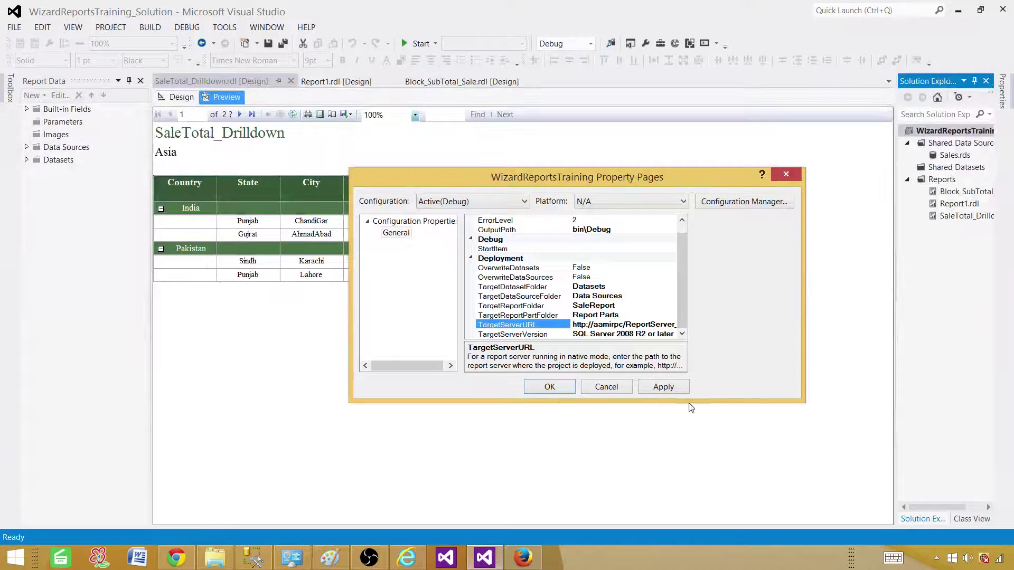
left_click(663, 388)
left_click(590, 389)
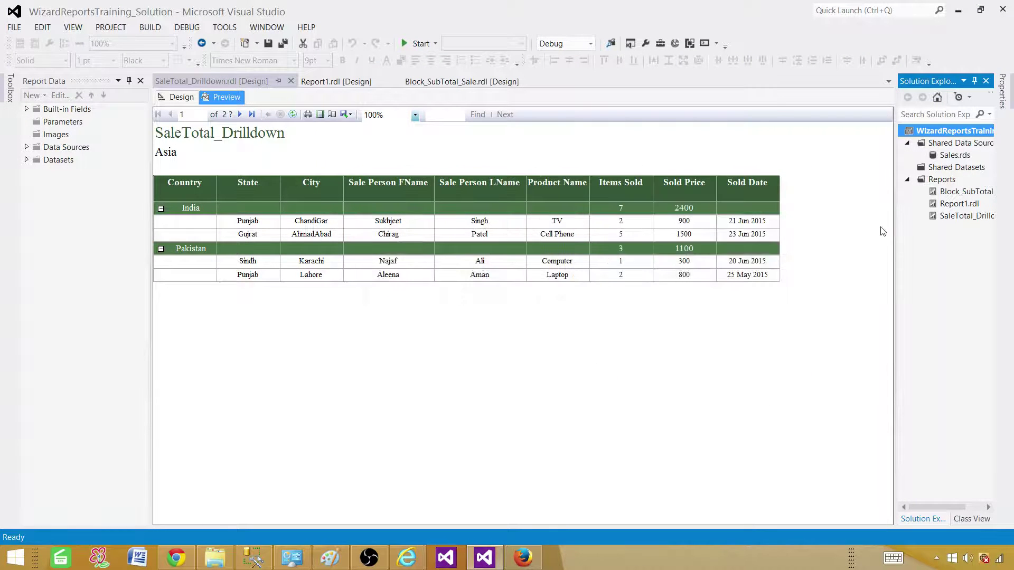
Deploy the WizardReportsTraining project and check the deployed data source and reports in the build output.
right_click(942, 132)
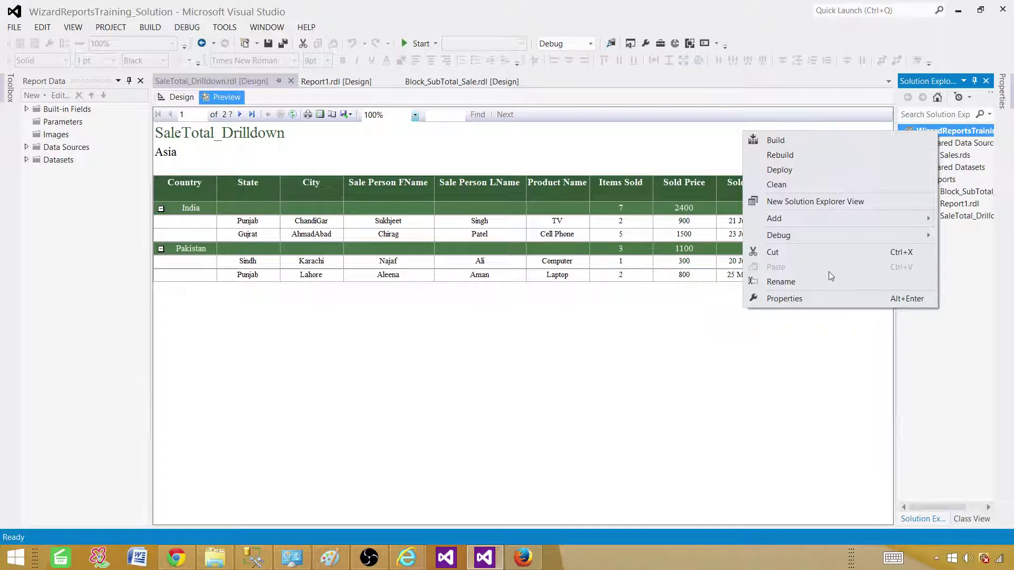
left_click(792, 169)
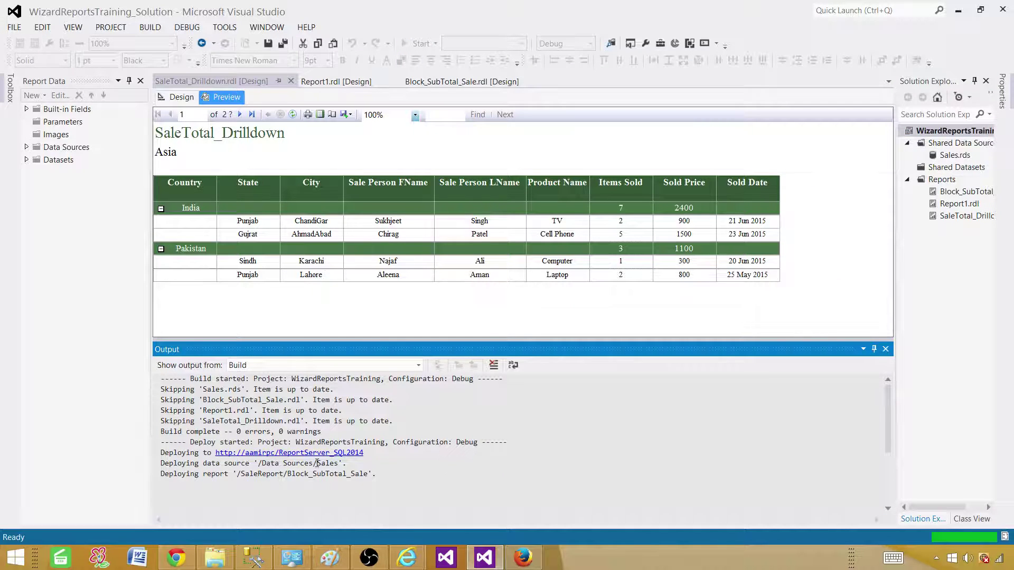
left_click_drag(342, 463, 258, 464)
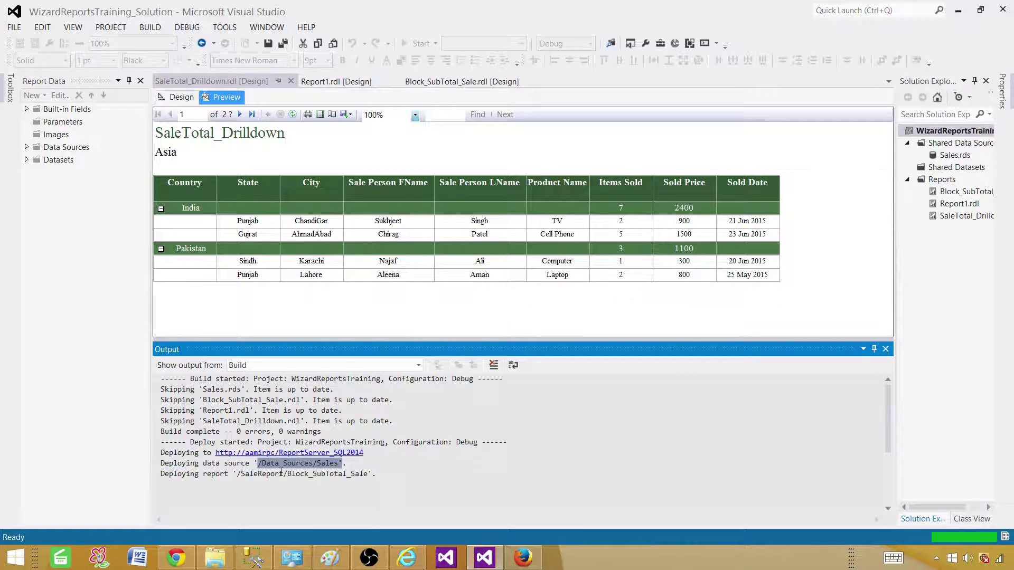
left_click_drag(376, 473, 238, 474)
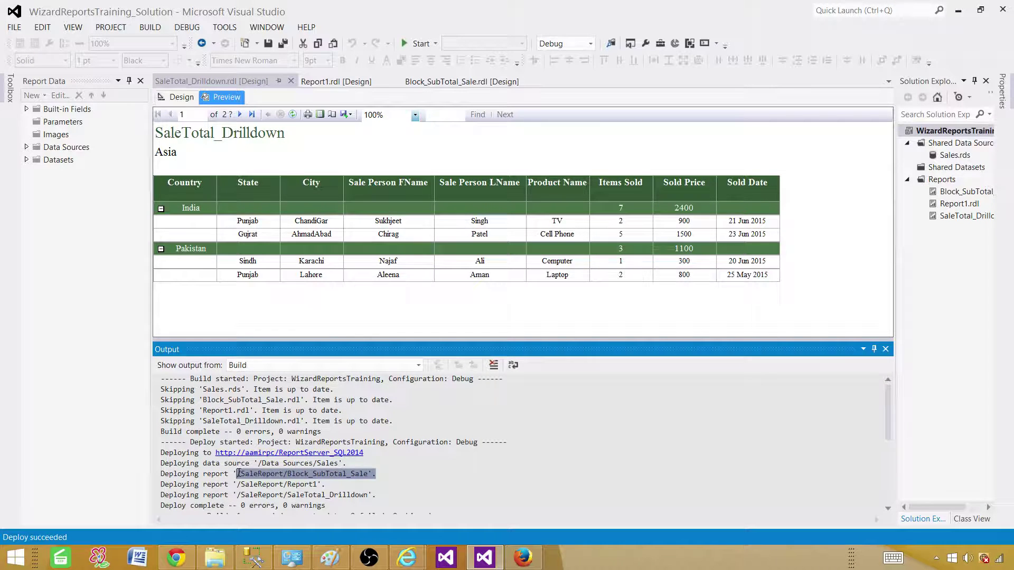
left_click(313, 494)
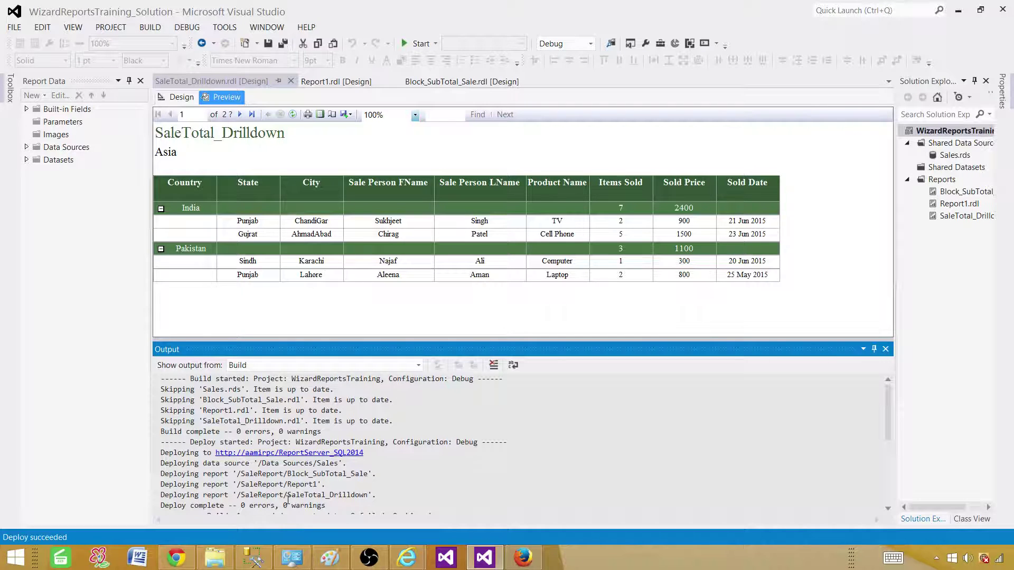
Switch to Internet Explorer, refresh the Report Manager home page and check the contents of the Data Sources folder.
mouse_move(406, 557)
left_click(473, 491)
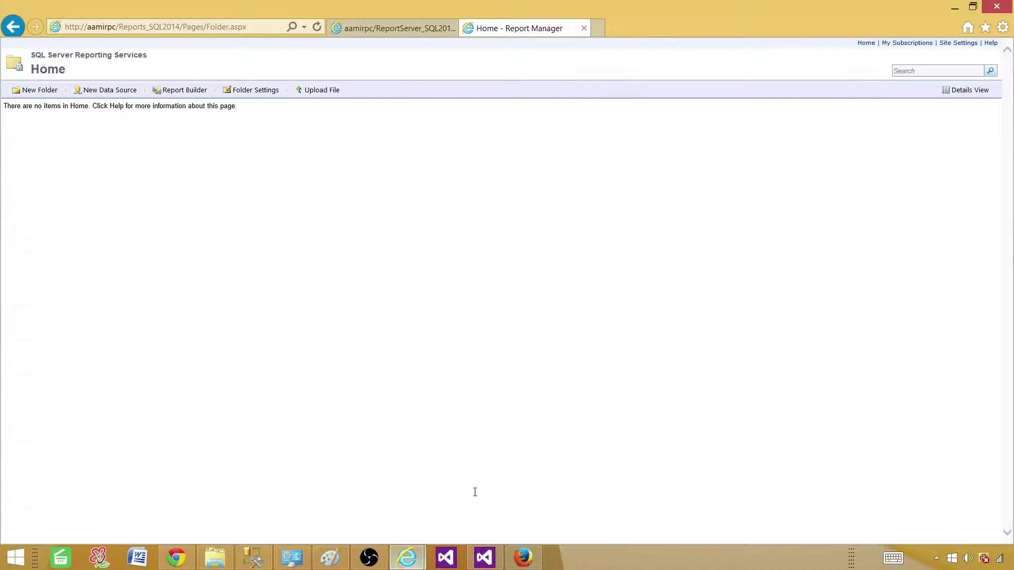
left_click(317, 26)
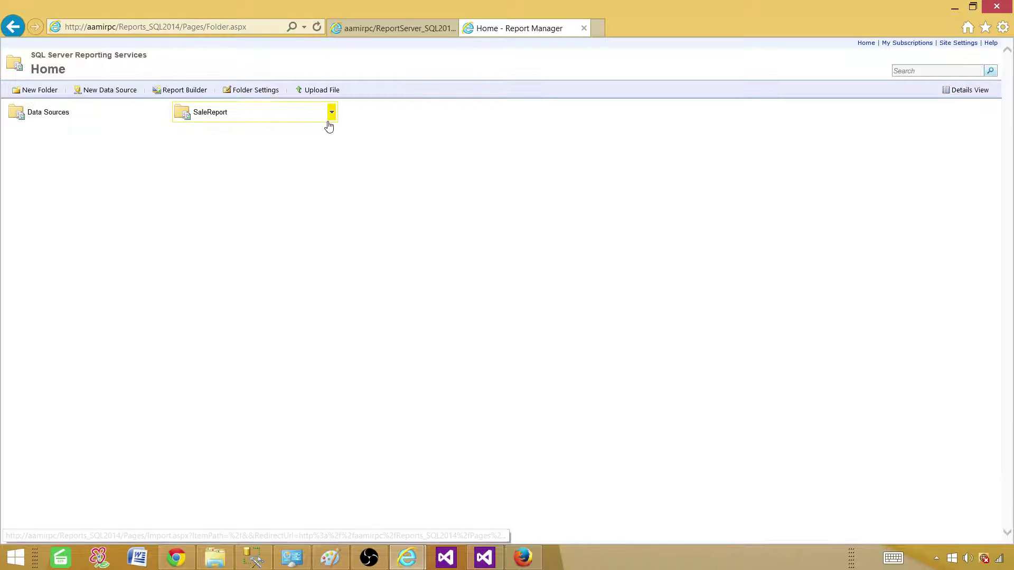
left_click(49, 115)
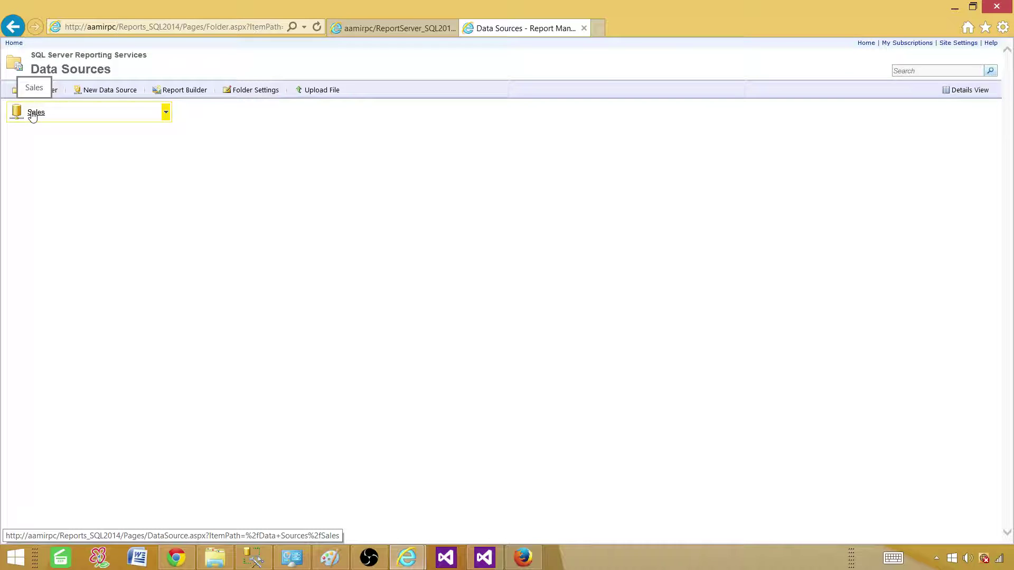
key("BackSpace")
Open the SaleTotal_Drilldown report from the SaleReport folder and expand India and Pakistan to check their detail rows.
left_click(203, 114)
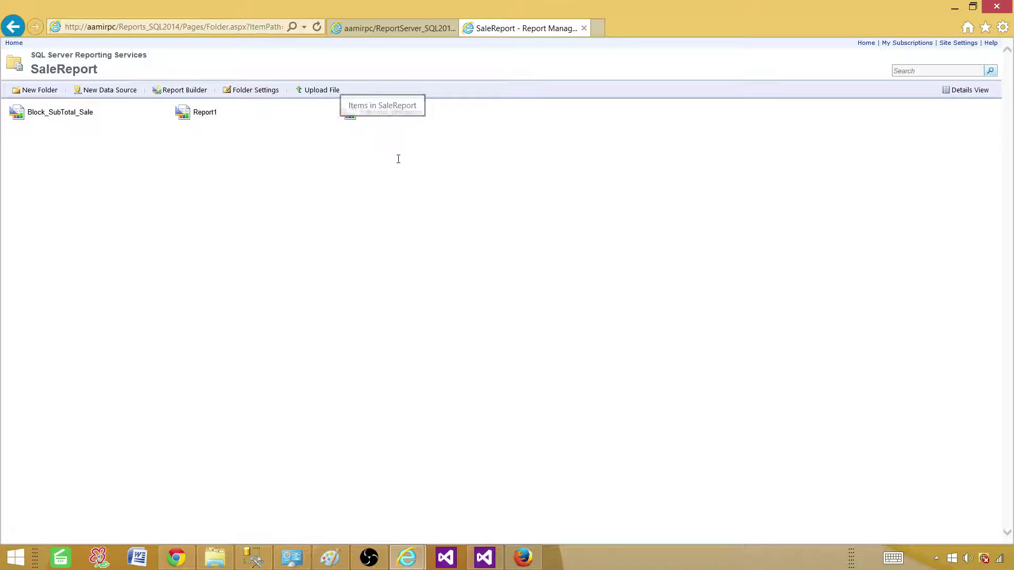
left_click(393, 113)
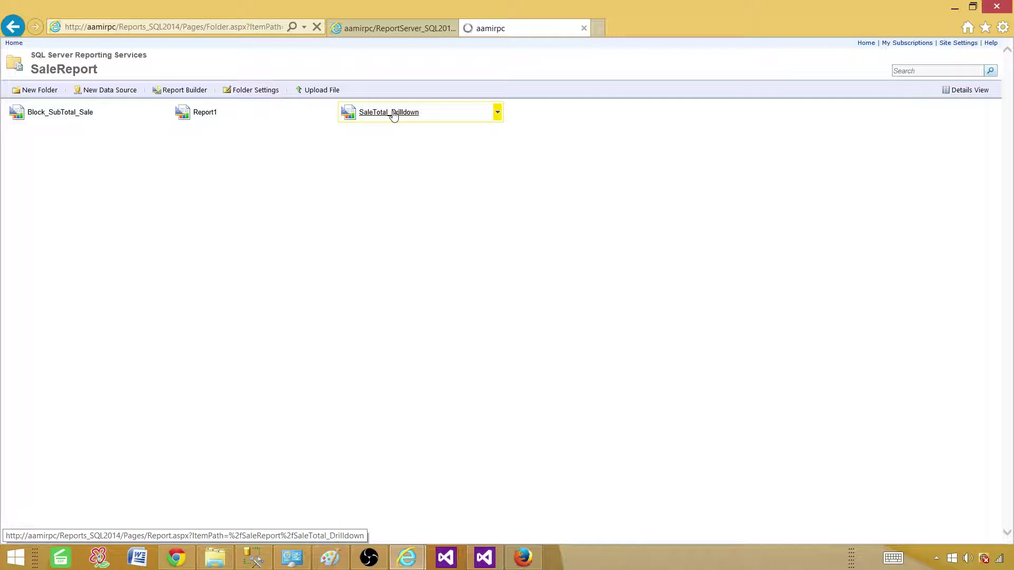
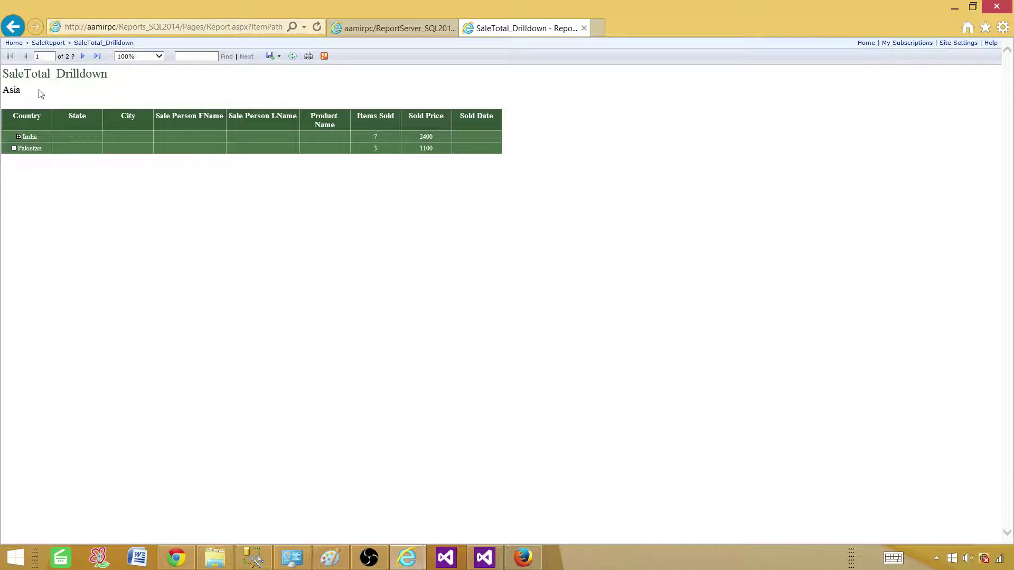
left_click_drag(27, 92, 1, 90)
left_click(19, 136)
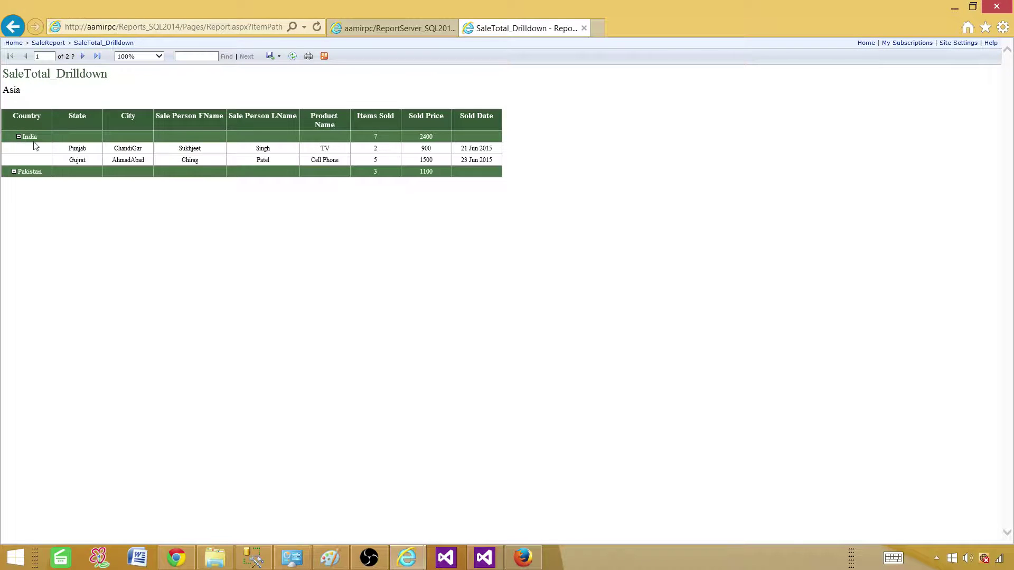
left_click_drag(69, 149, 483, 159)
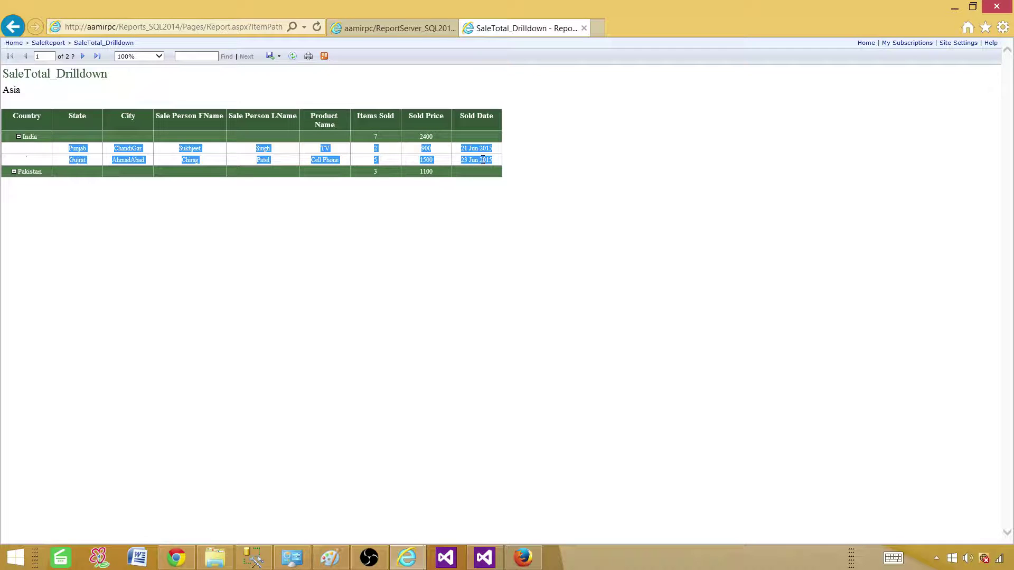
left_click(195, 162)
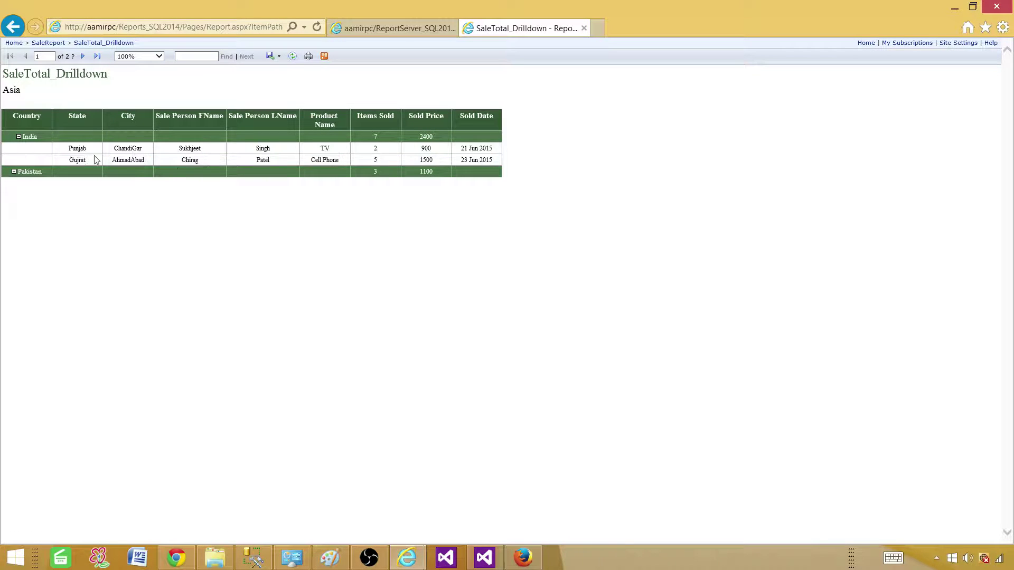
left_click(14, 172)
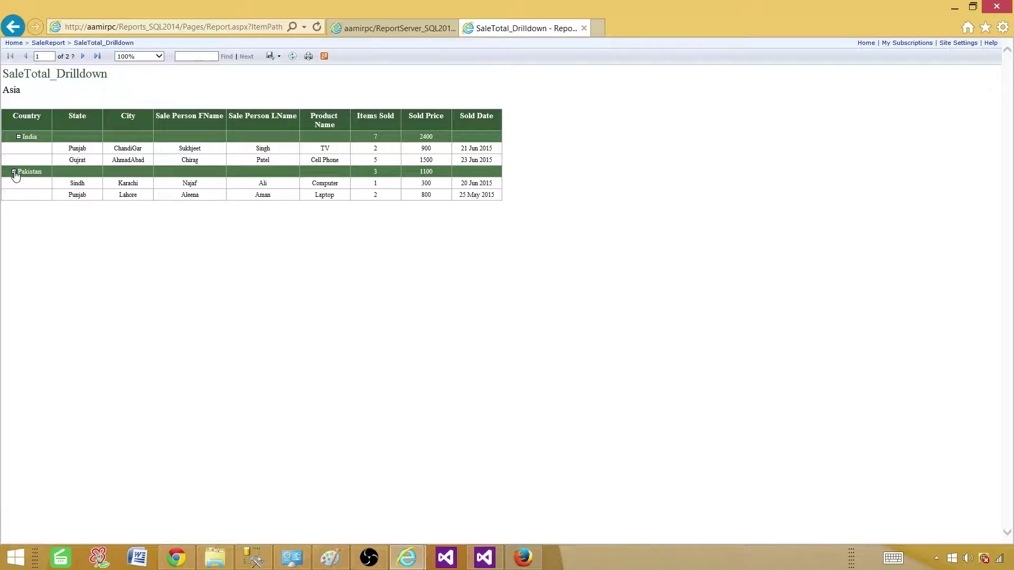
Go to the report's second page, expand France and Germany, and check the detail rows against the country totals.
left_click_drag(73, 188, 431, 195)
left_click(83, 56)
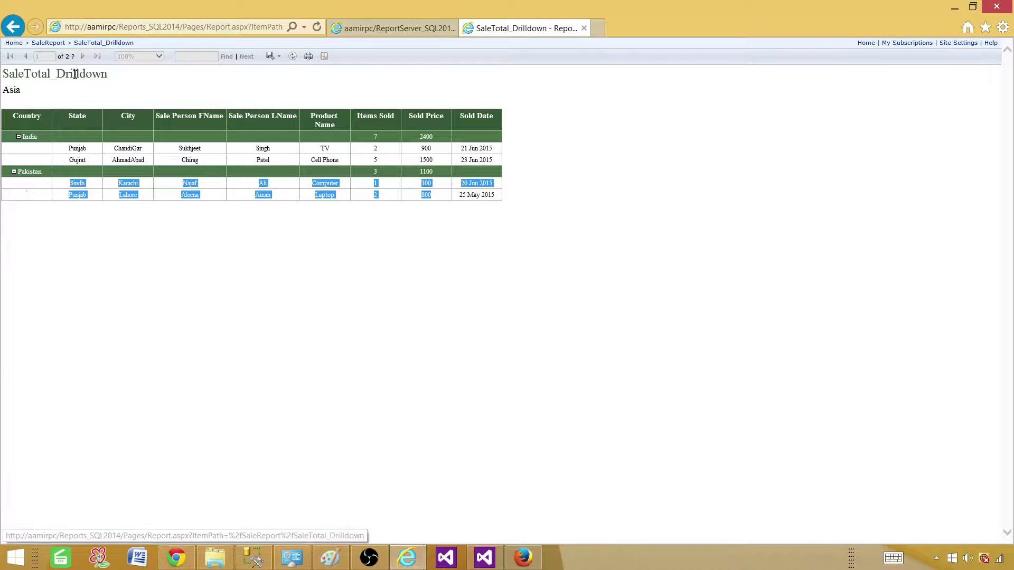
left_click_drag(37, 79, 4, 77)
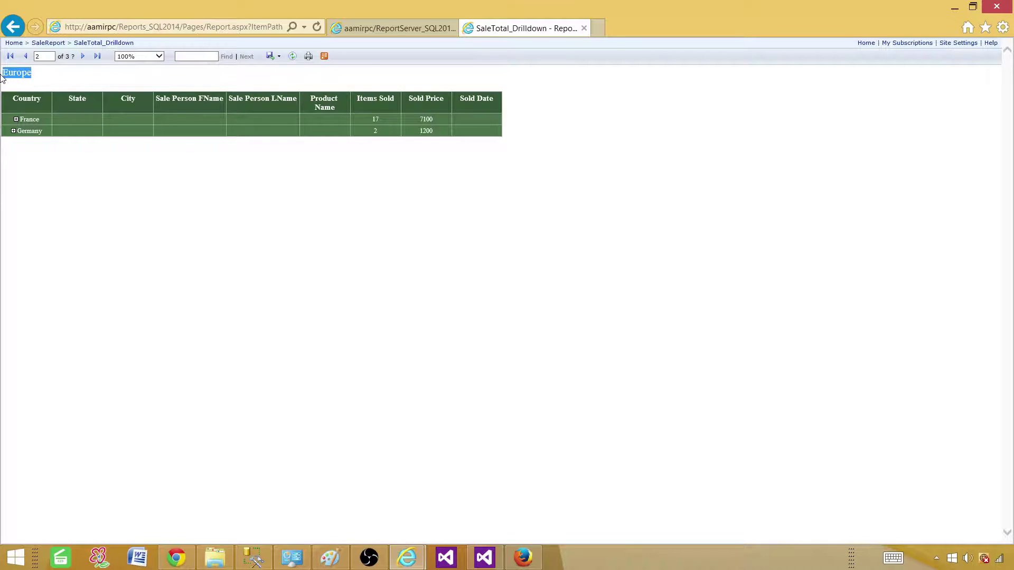
left_click(16, 119)
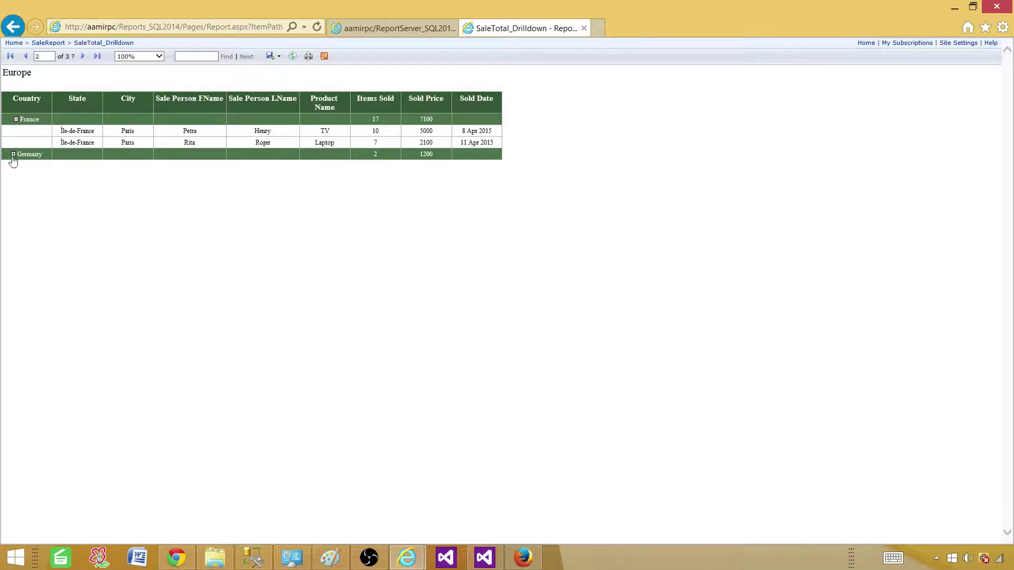
left_click(14, 154)
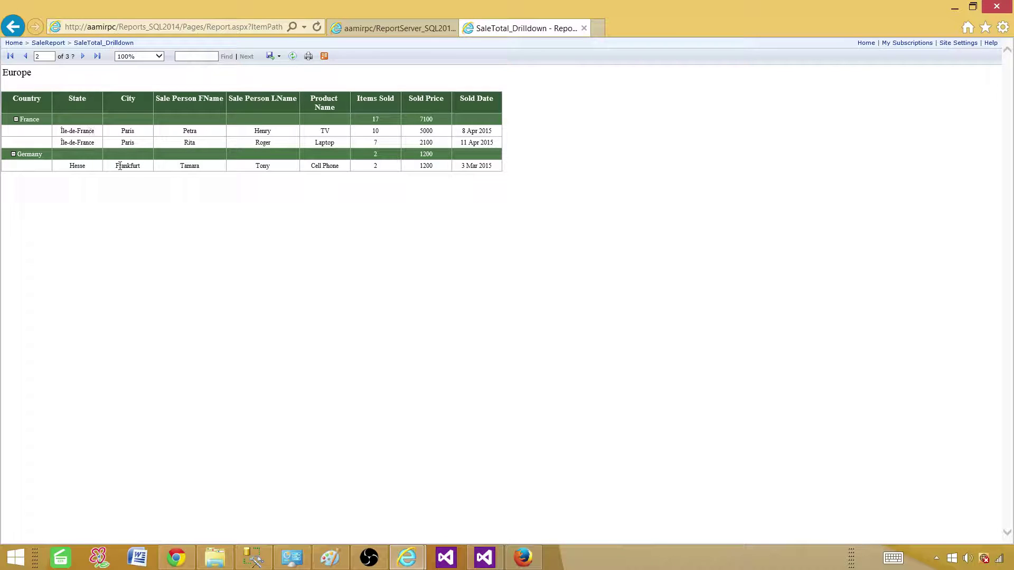
left_click_drag(62, 130, 484, 144)
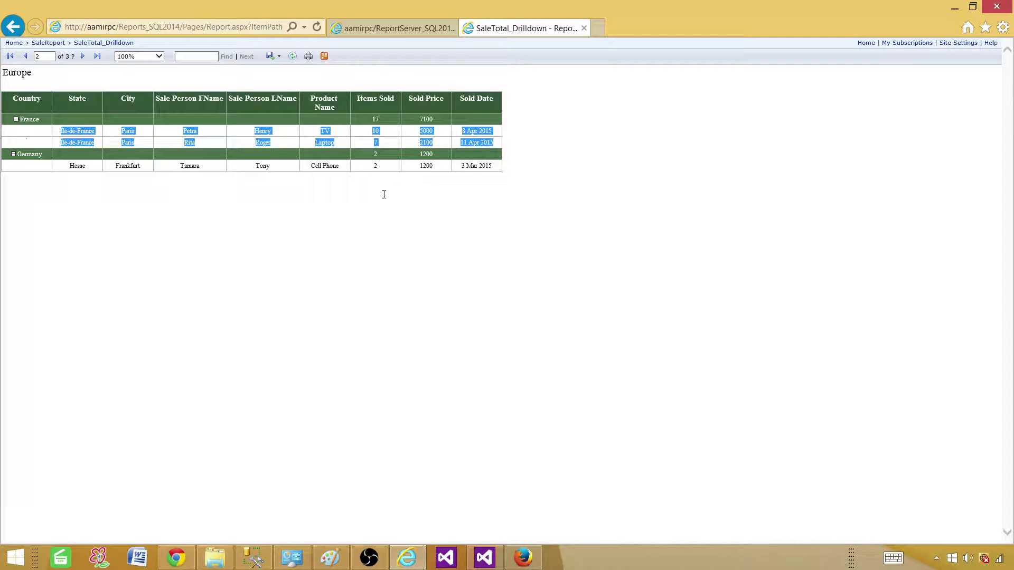
left_click(359, 198)
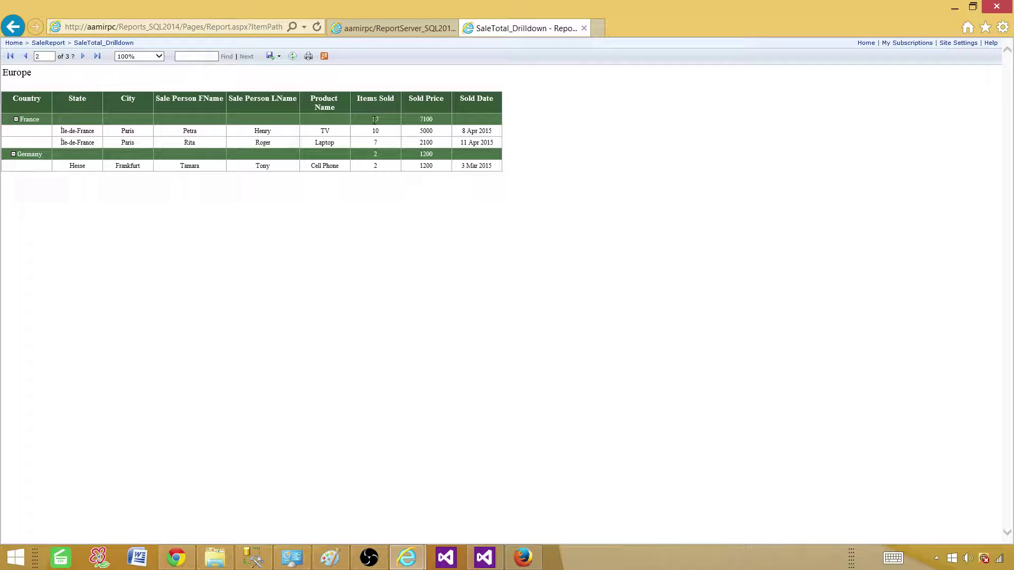
left_click_drag(374, 120, 439, 117)
left_click(409, 220)
Go to the report's third page, expand USA, and check its detail rows, totals and the Product Name header.
left_click(83, 57)
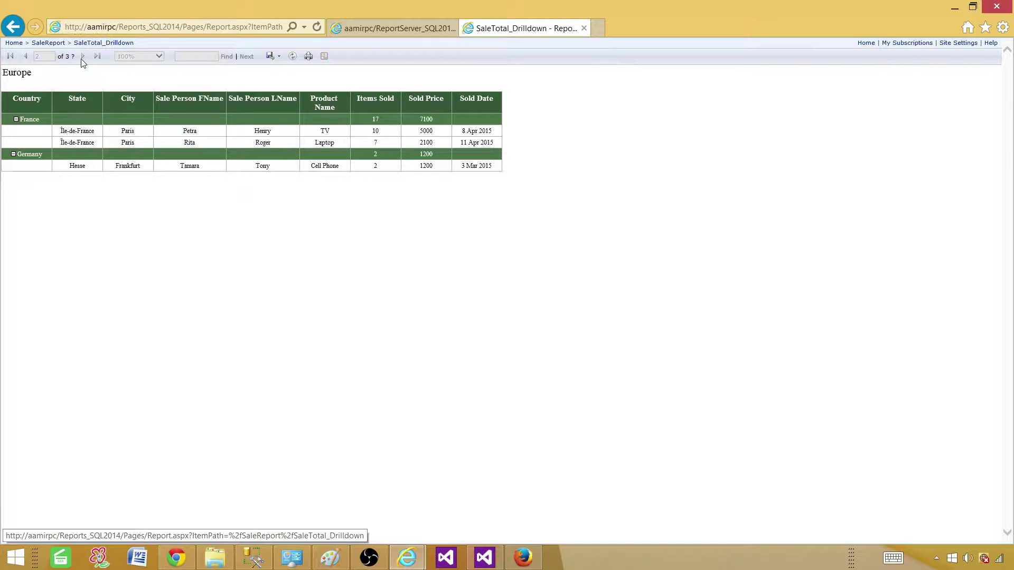
triple_click(61, 74)
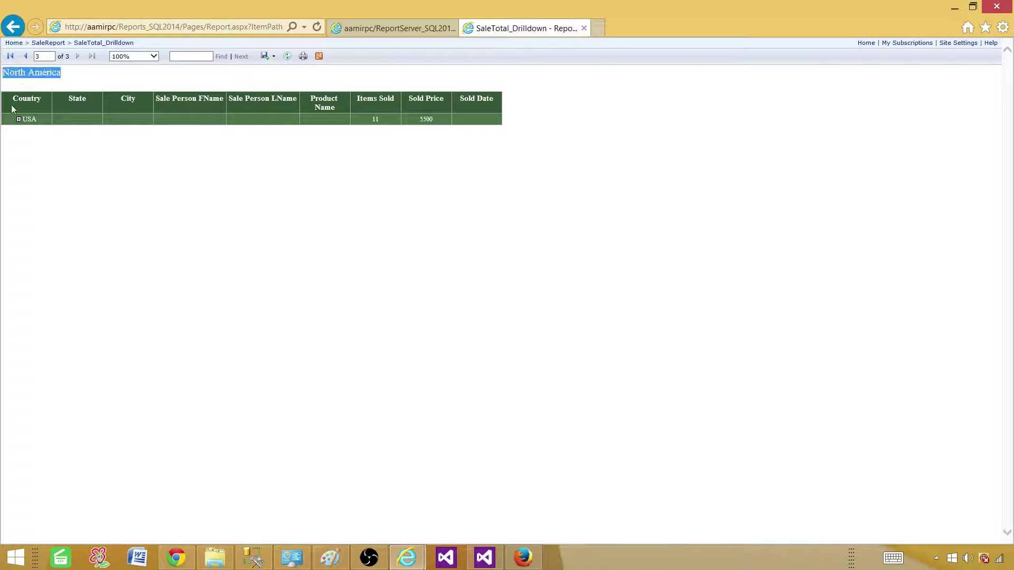
left_click(19, 121)
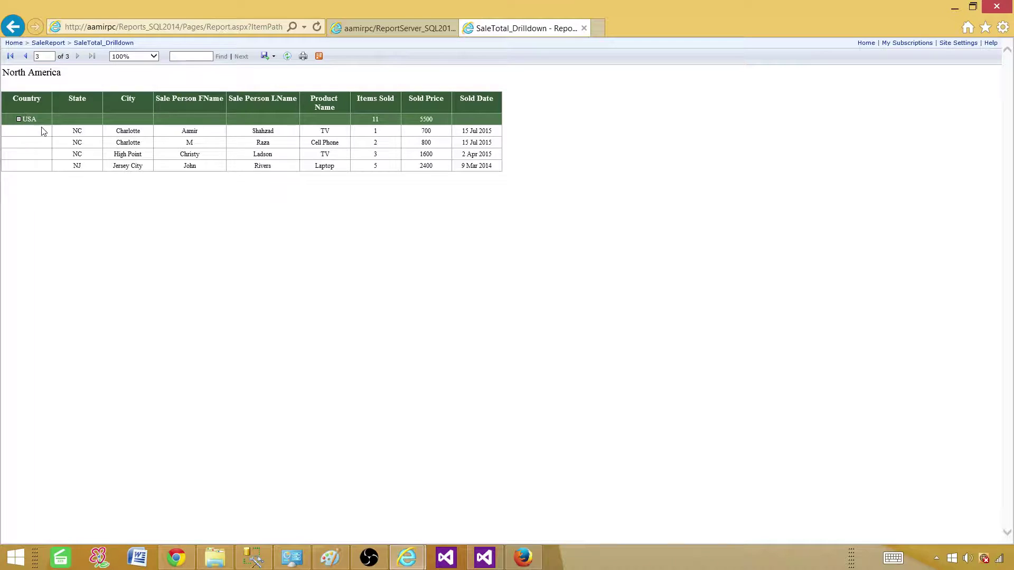
left_click_drag(74, 129, 493, 165)
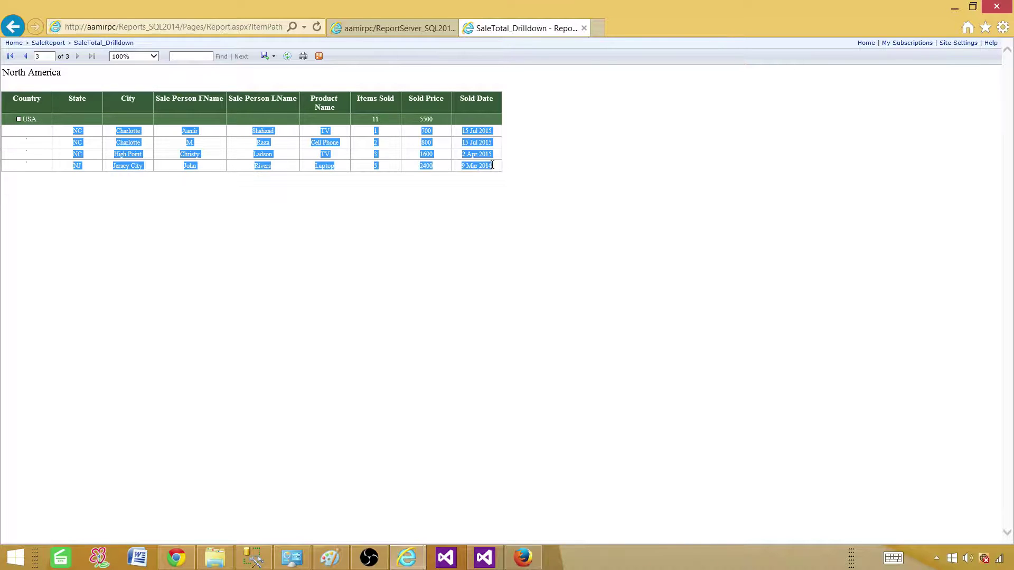
left_click(343, 200)
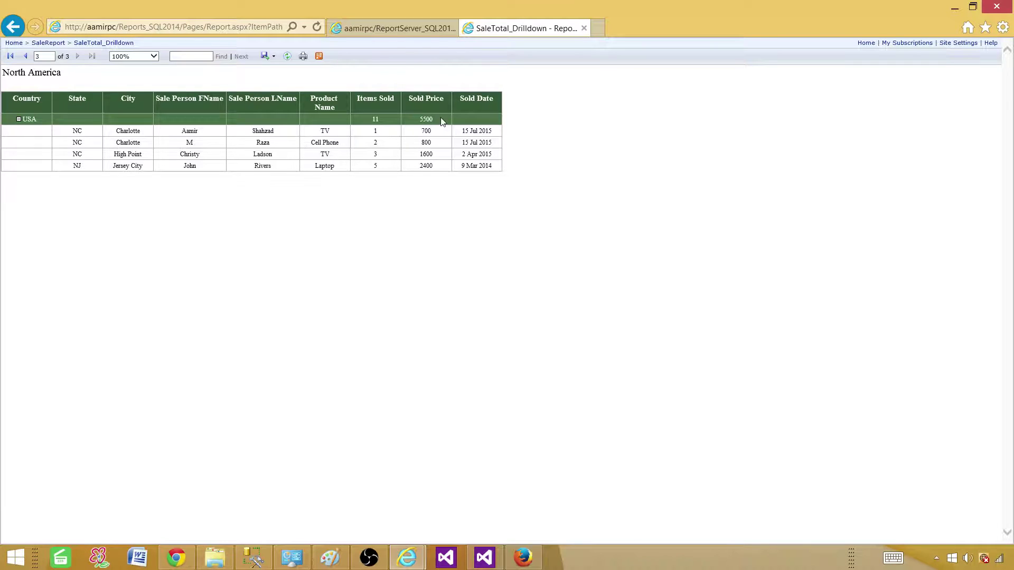
left_click_drag(442, 119, 371, 119)
left_click(270, 243)
left_click_drag(335, 110, 323, 101)
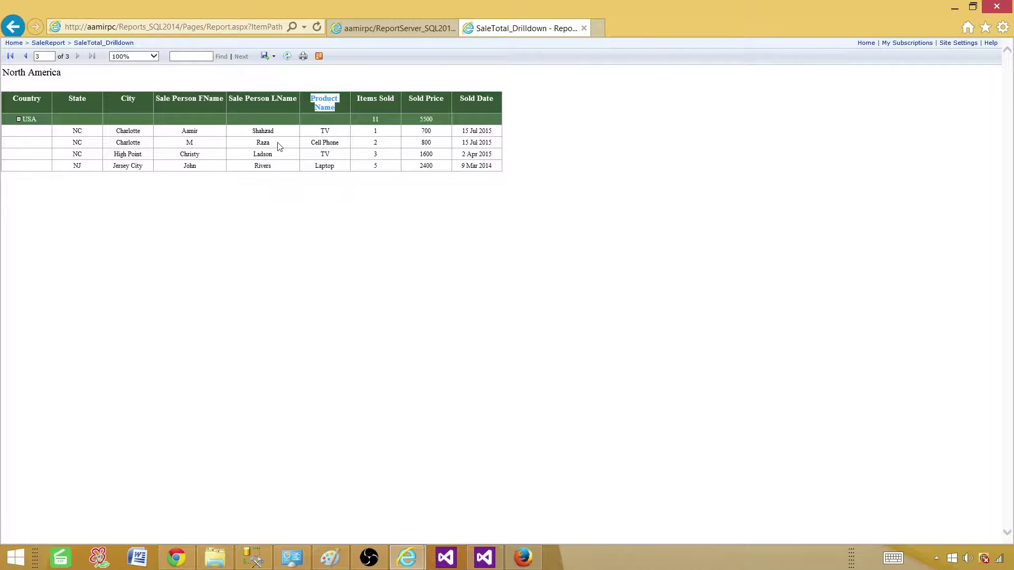
left_click(345, 249)
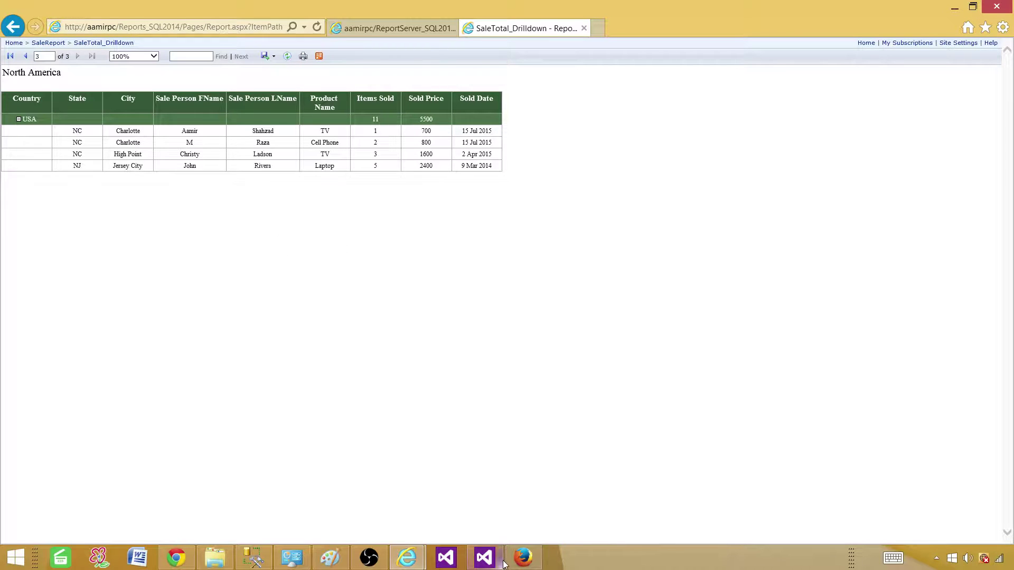
Switch to Visual Studio and widen the Product Name column in the SaleTotal_Drilldown report design.
left_click(485, 557)
left_click(572, 182)
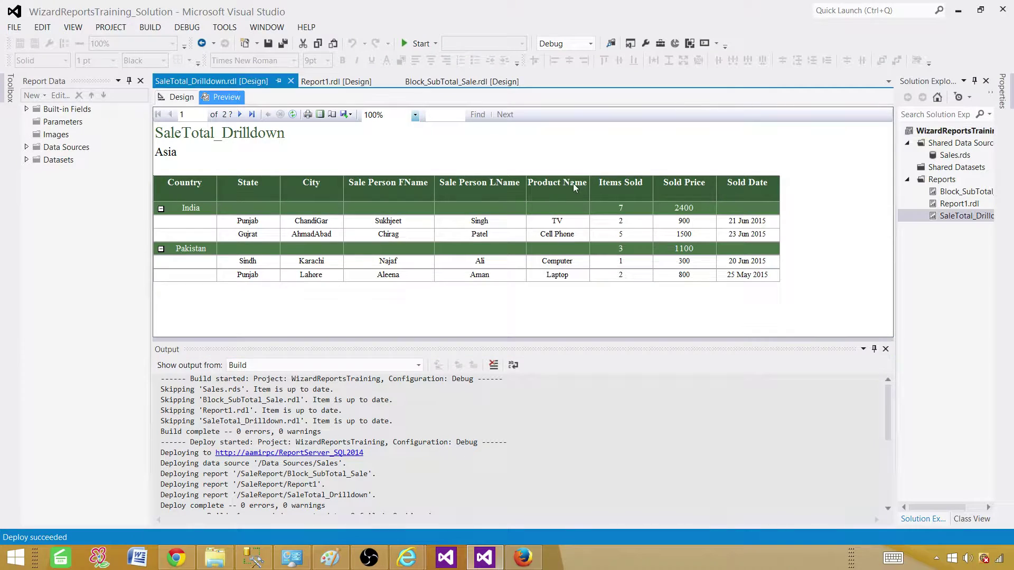
left_click(180, 100)
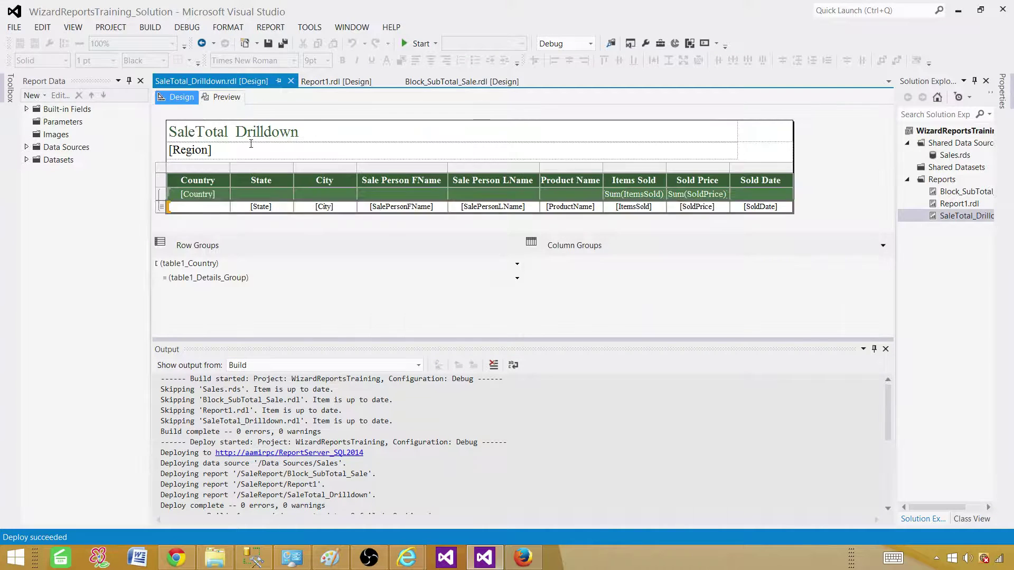
left_click(605, 167)
left_click_drag(604, 166, 637, 167)
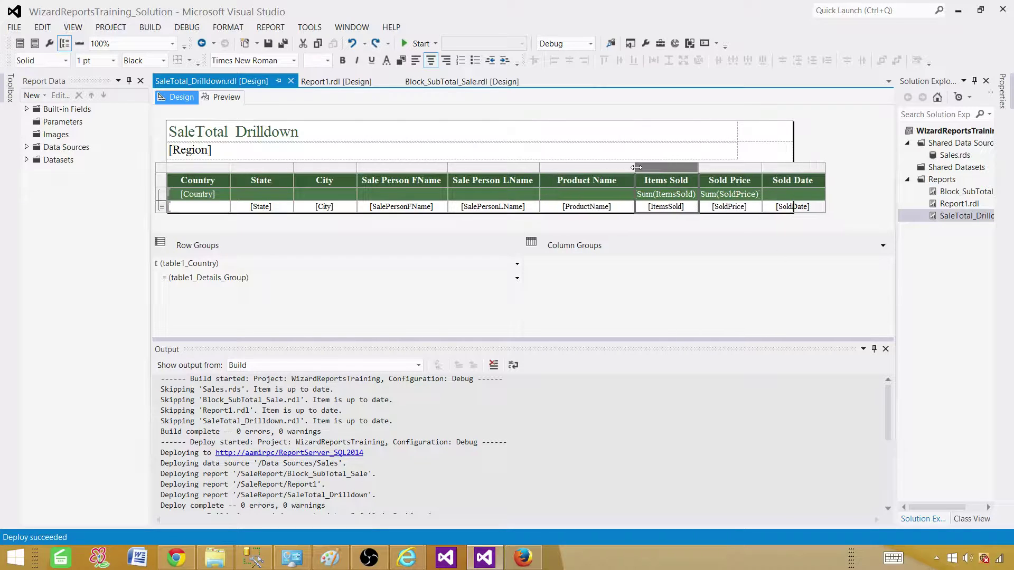
left_click(475, 154)
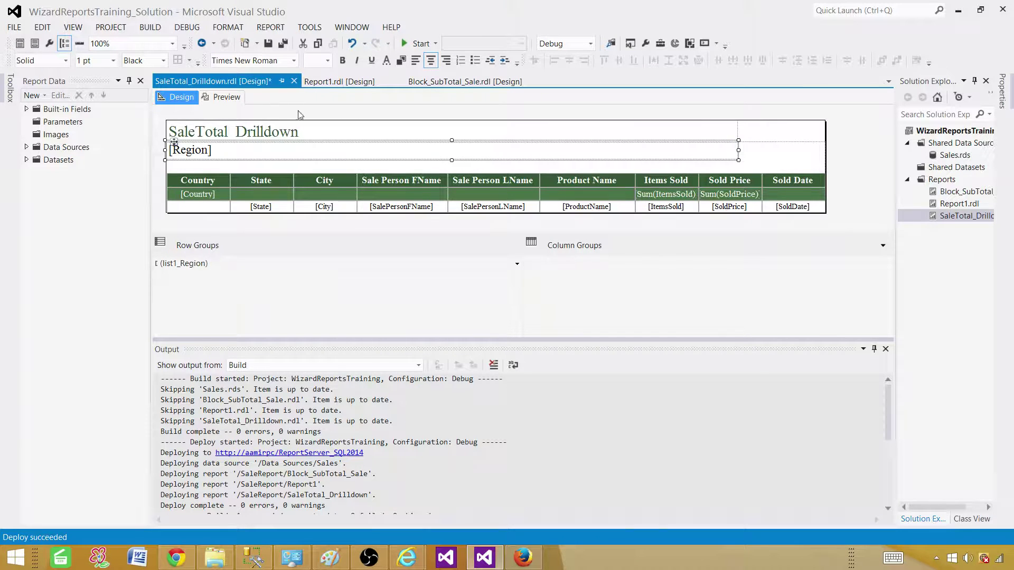
Save the SaleTotal_Drilldown report and deploy only that report to the server.
left_click(269, 43)
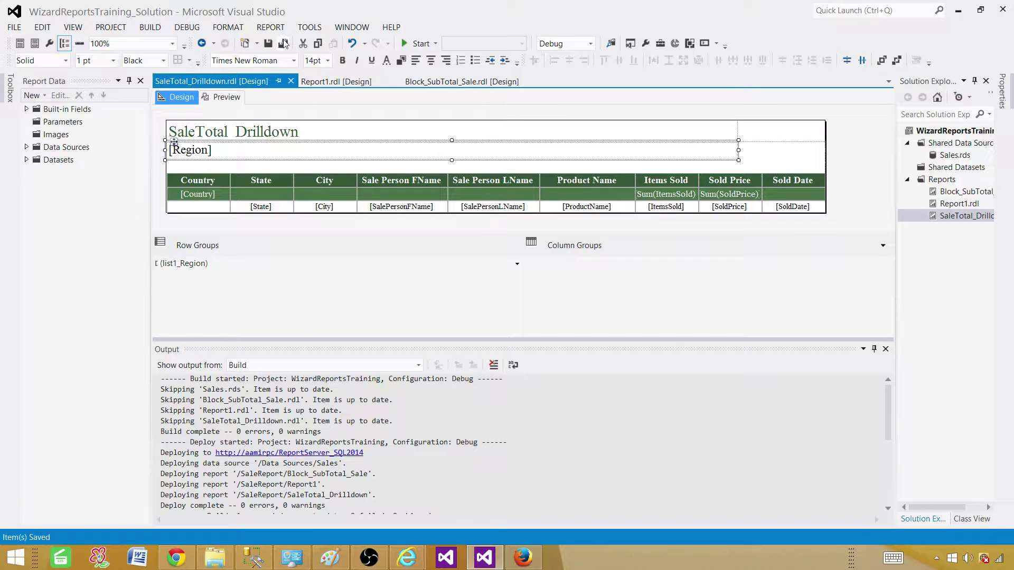
right_click(940, 215)
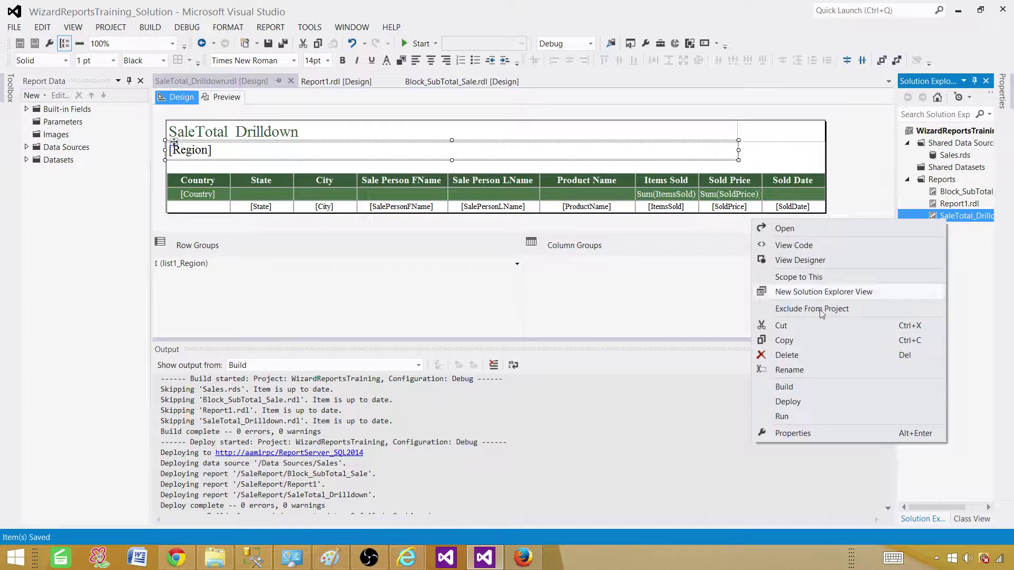
left_click(788, 402)
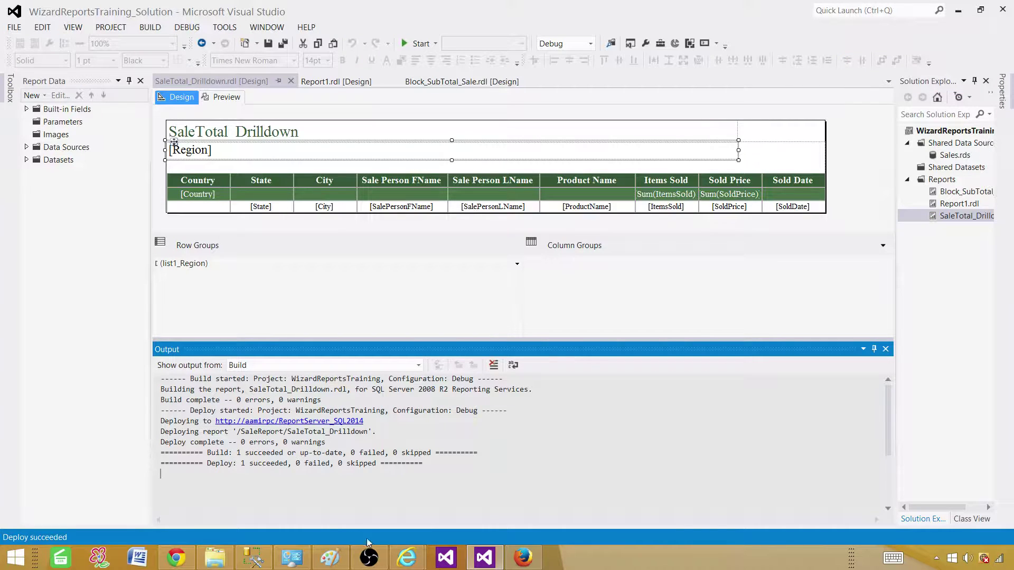
Switch to Internet Explorer, refresh SaleTotal_Drilldown, and check the Product Name header and the expanded India and Pakistan rows.
mouse_move(406, 555)
left_click(442, 484)
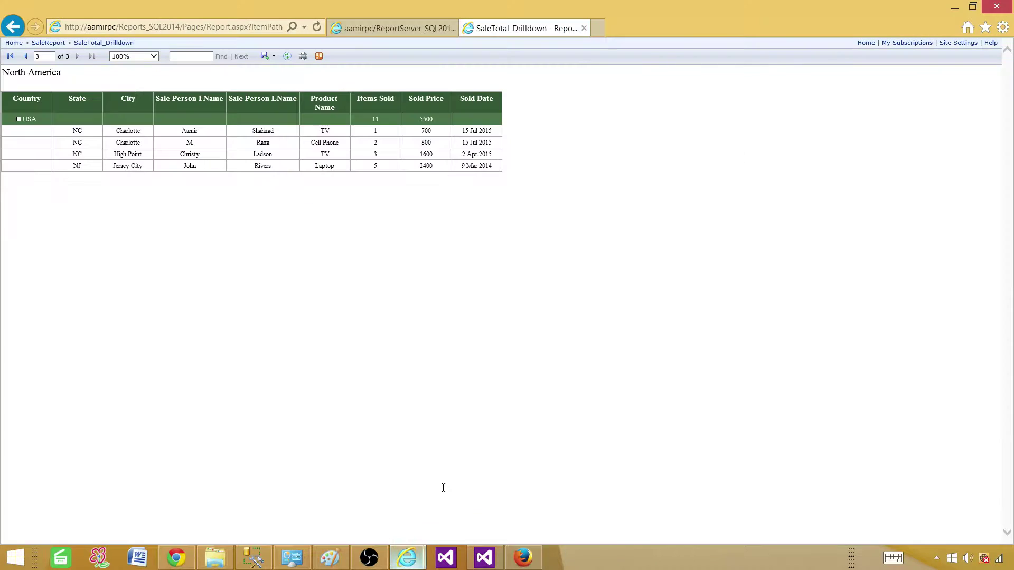
left_click(317, 27)
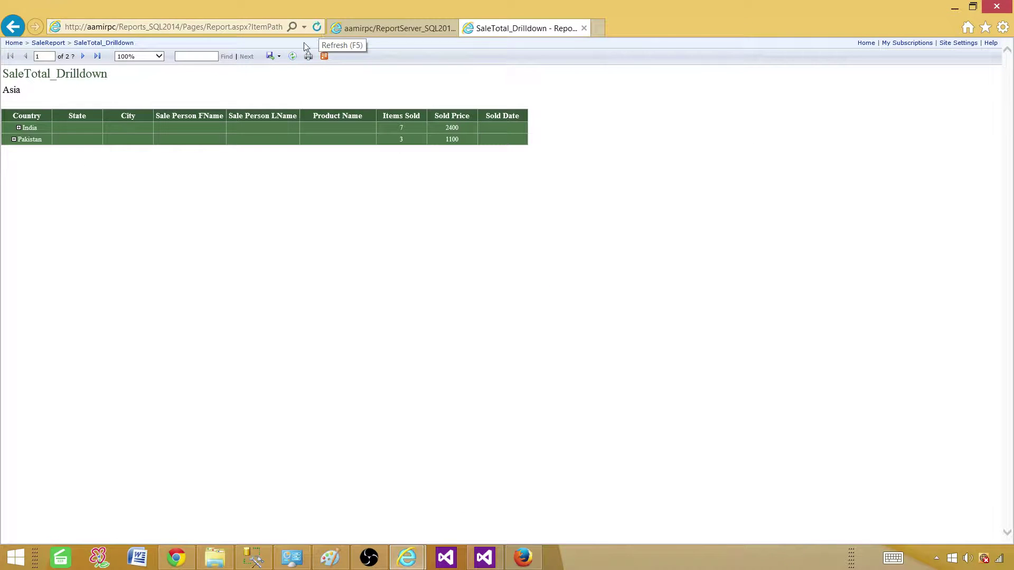
left_click_drag(316, 118, 365, 114)
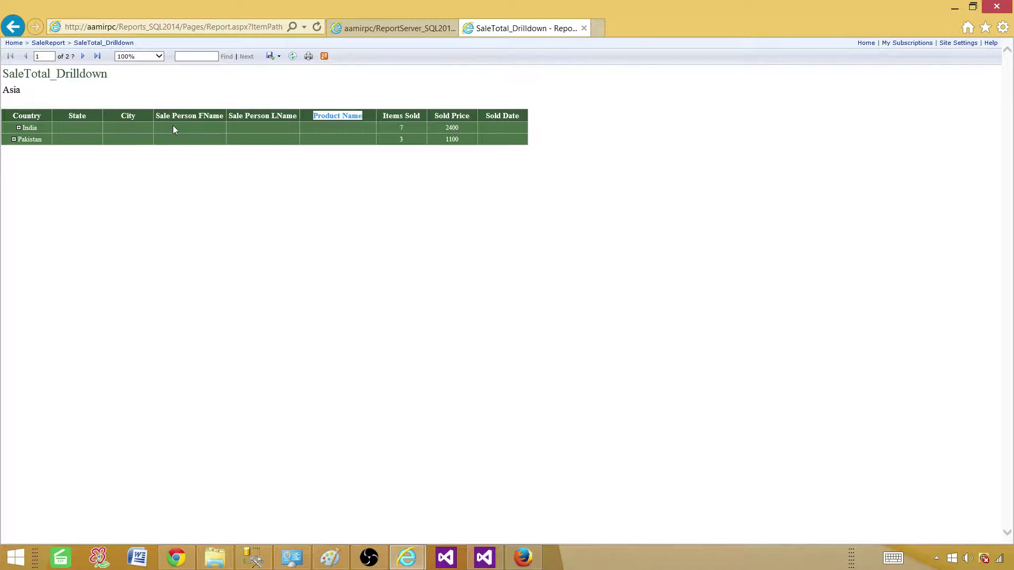
left_click(19, 127)
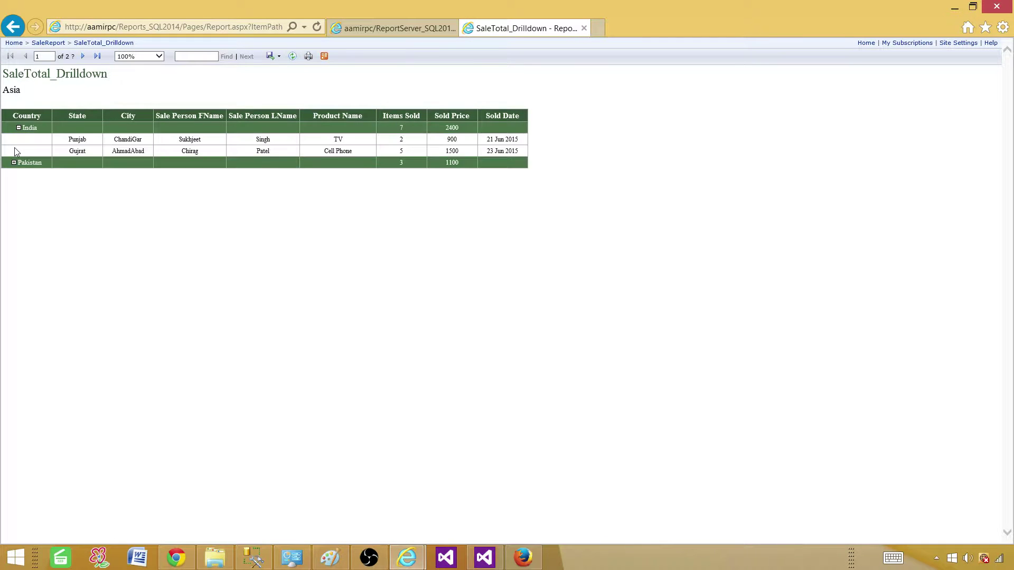
left_click(14, 163)
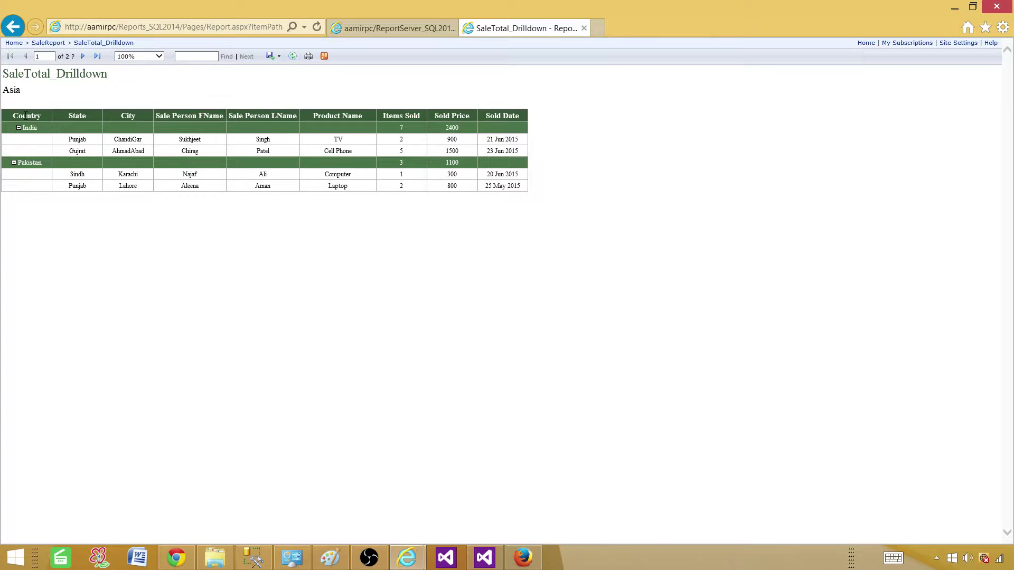
Switch to Visual Studio and delete the whole country sales table from the SaleTotal_Drilldown report design.
left_click(484, 558)
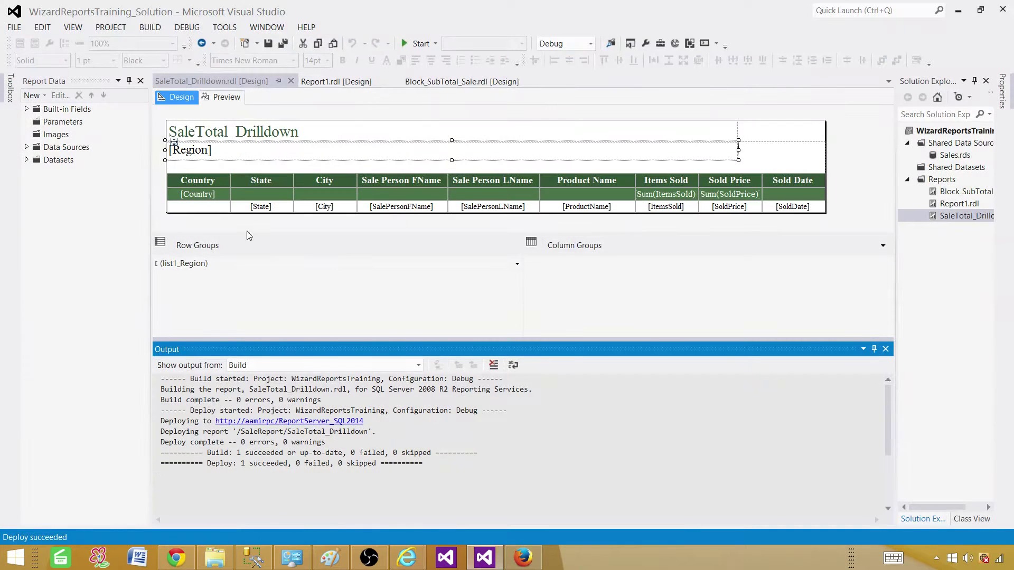
right_click(390, 133)
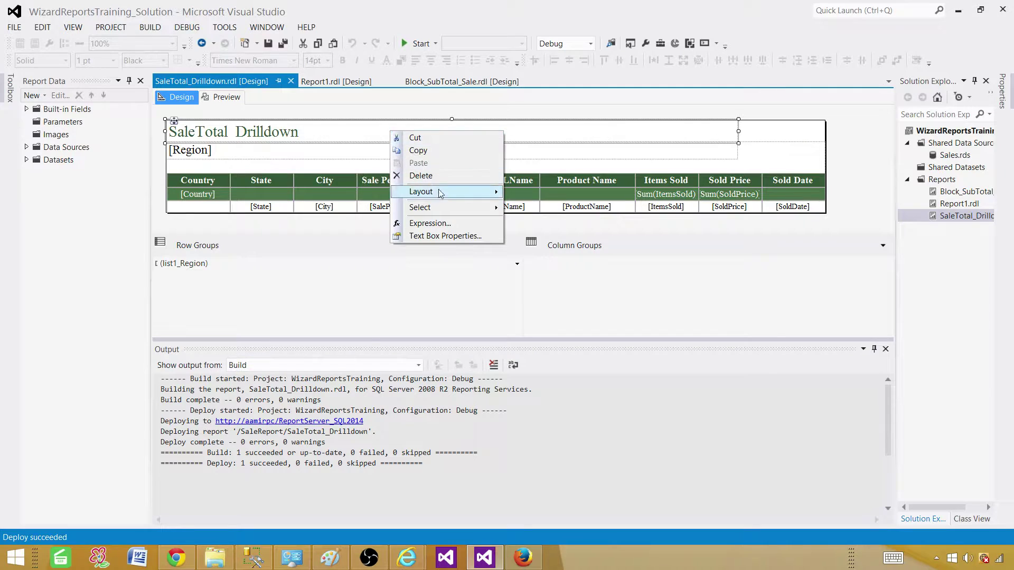
double_click(317, 129)
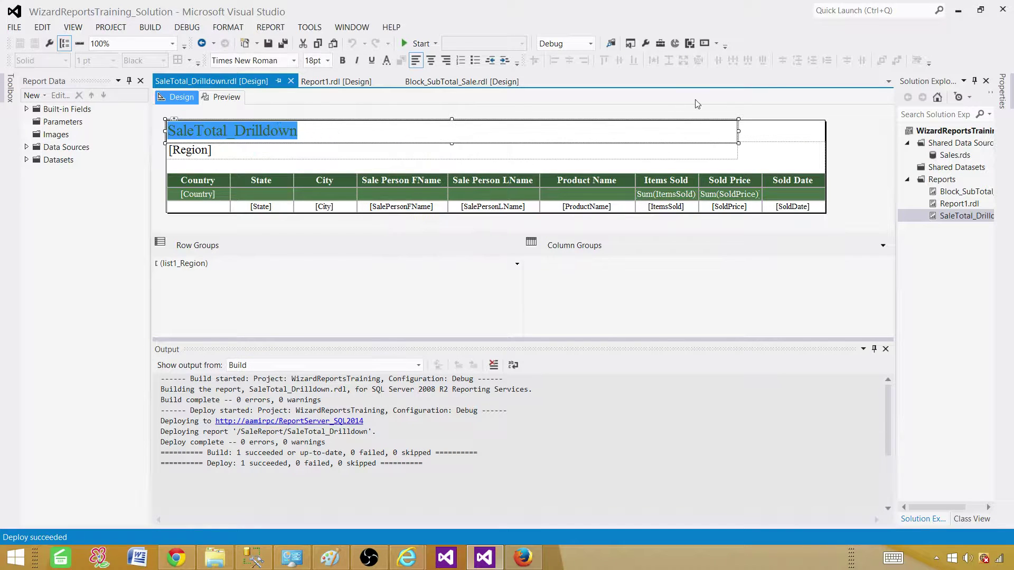
right_click(768, 135)
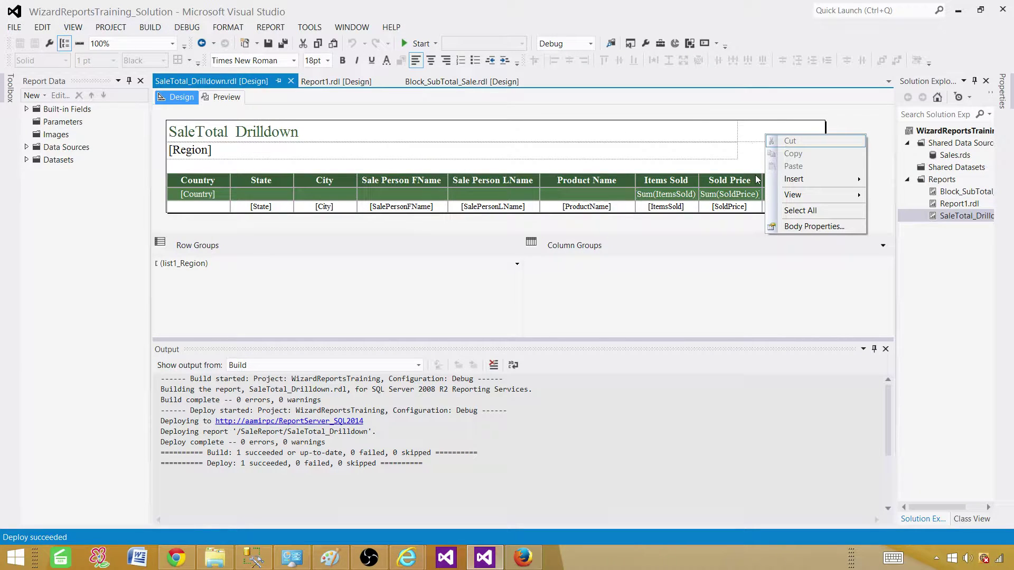
mouse_move(788, 184)
left_click(586, 193)
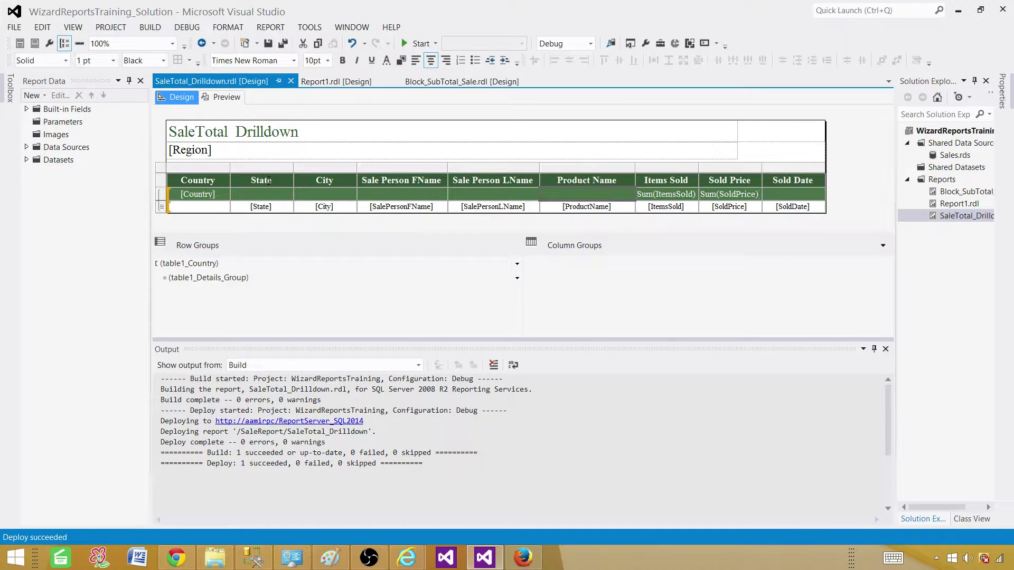
left_click(185, 168)
left_click(161, 167)
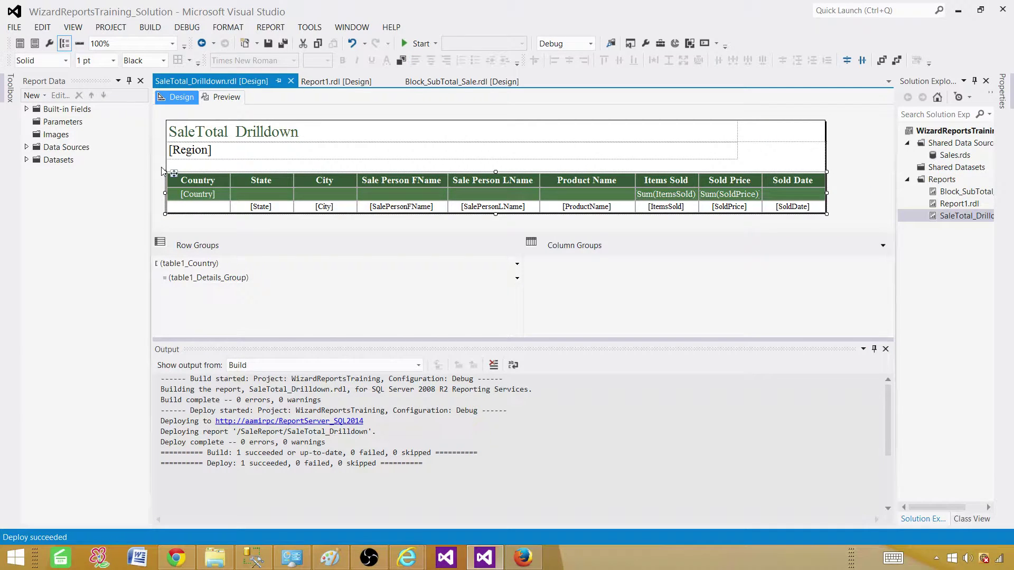
key("Delete")
Expand Datasets to list the report's fields, and delete the Region list from the report body.
left_click(299, 178)
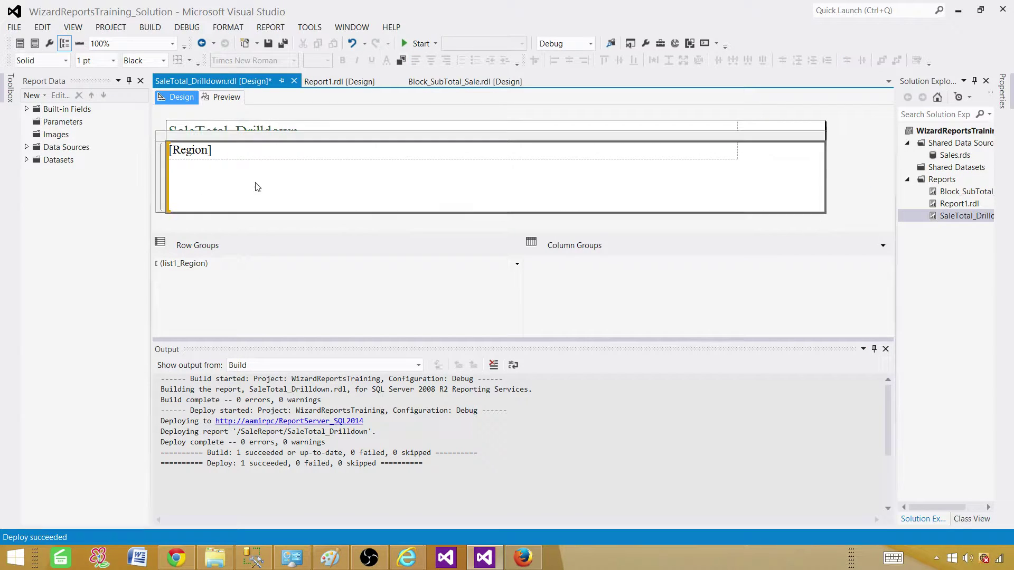
left_click(26, 159)
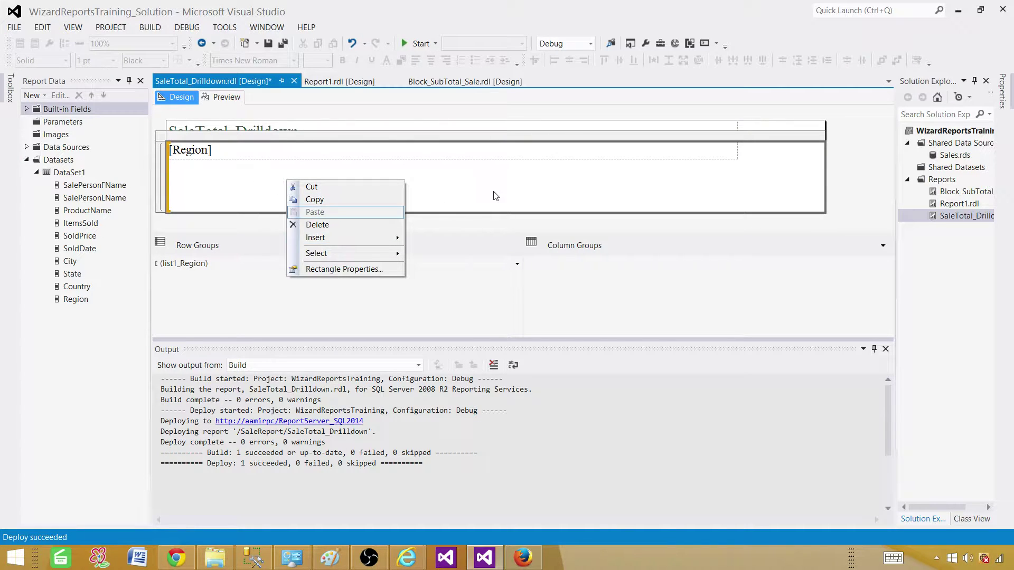
key("Escape")
left_click(791, 136)
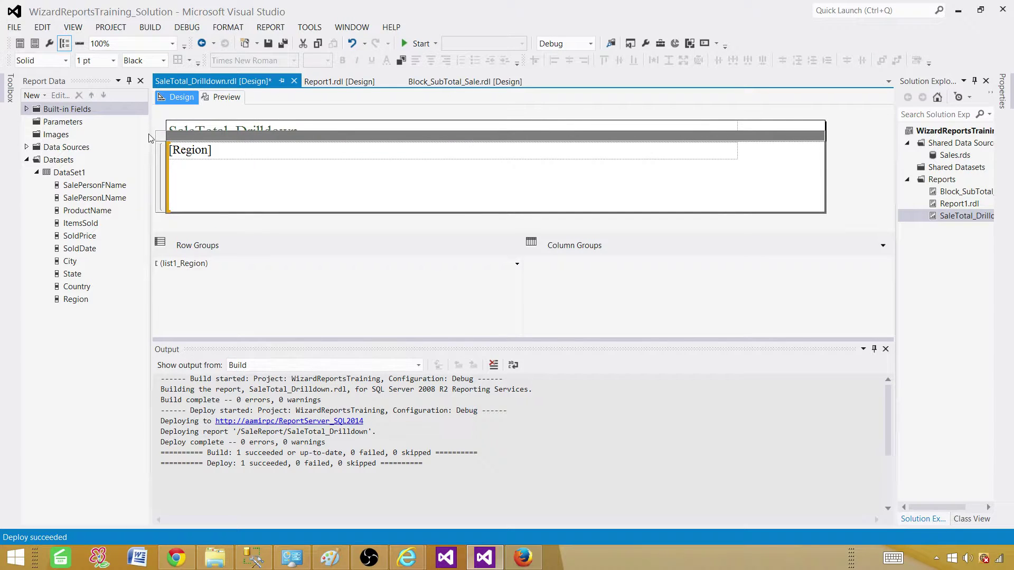
left_click(165, 140)
key("Delete")
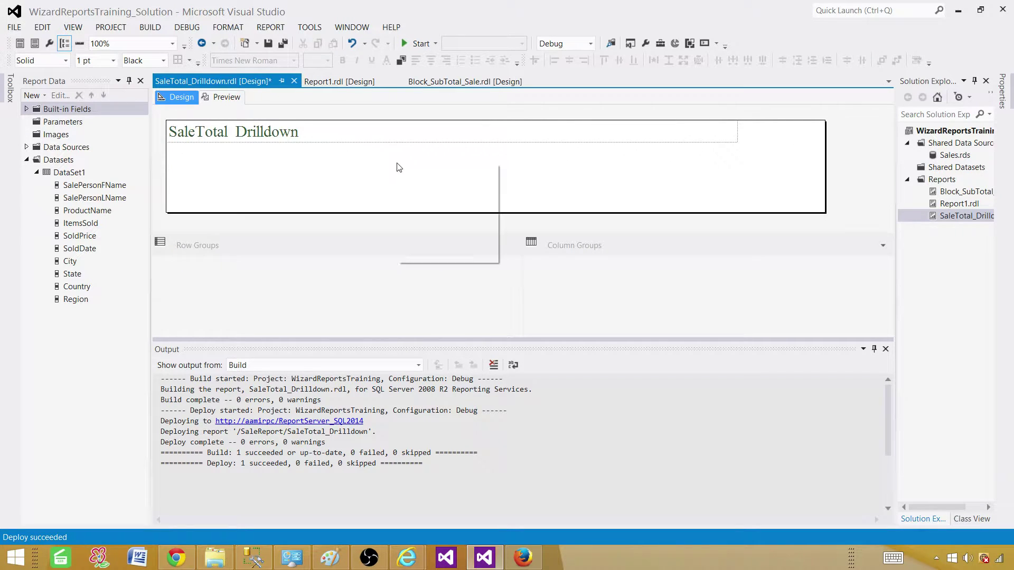
Insert a table in the empty report body and fill its three columns with SalePersonFName, SalePersonLName and ProductName.
mouse_move(441, 212)
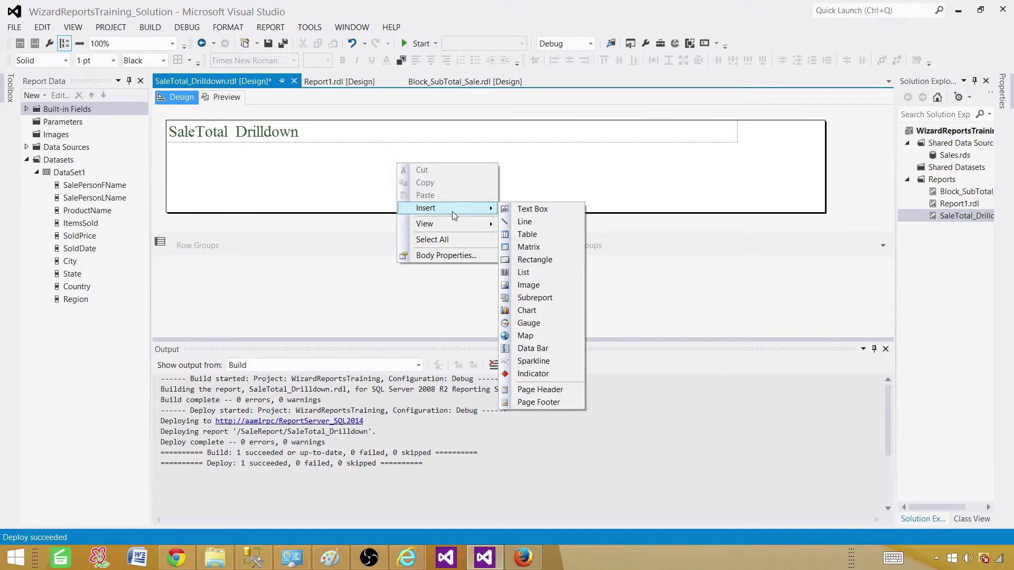
left_click(527, 234)
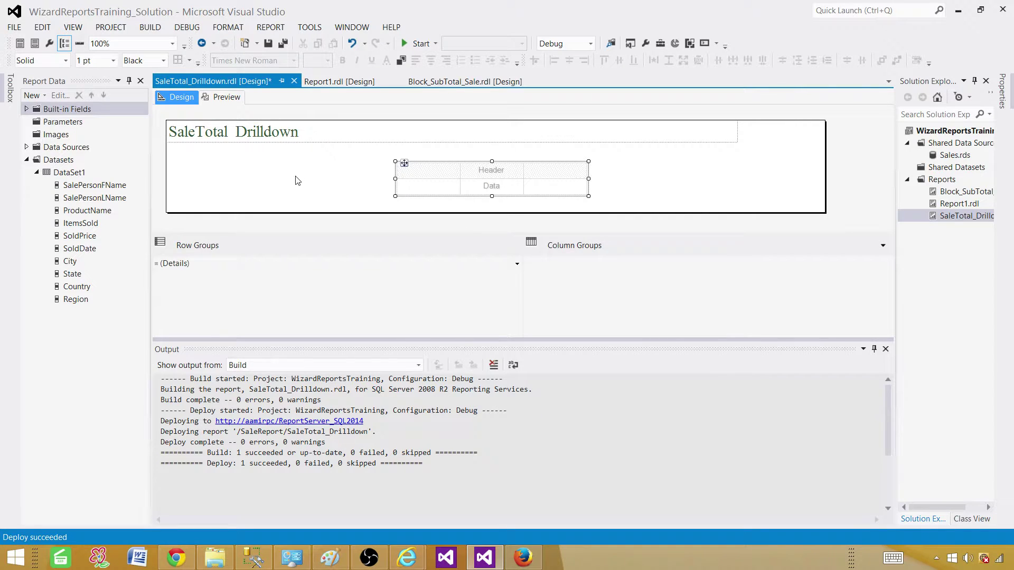
left_click_drag(93, 186, 425, 186)
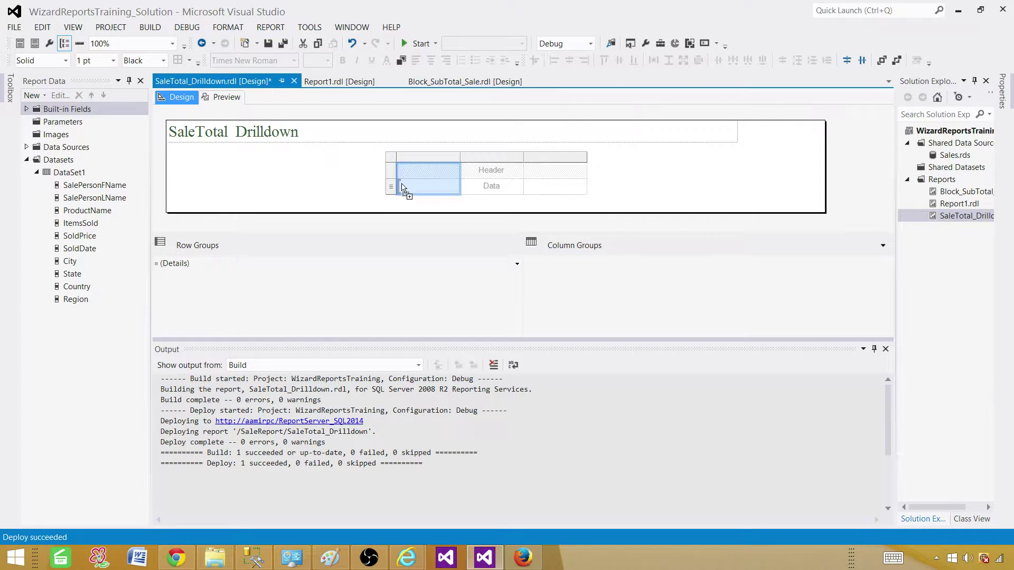
left_click_drag(115, 199, 491, 185)
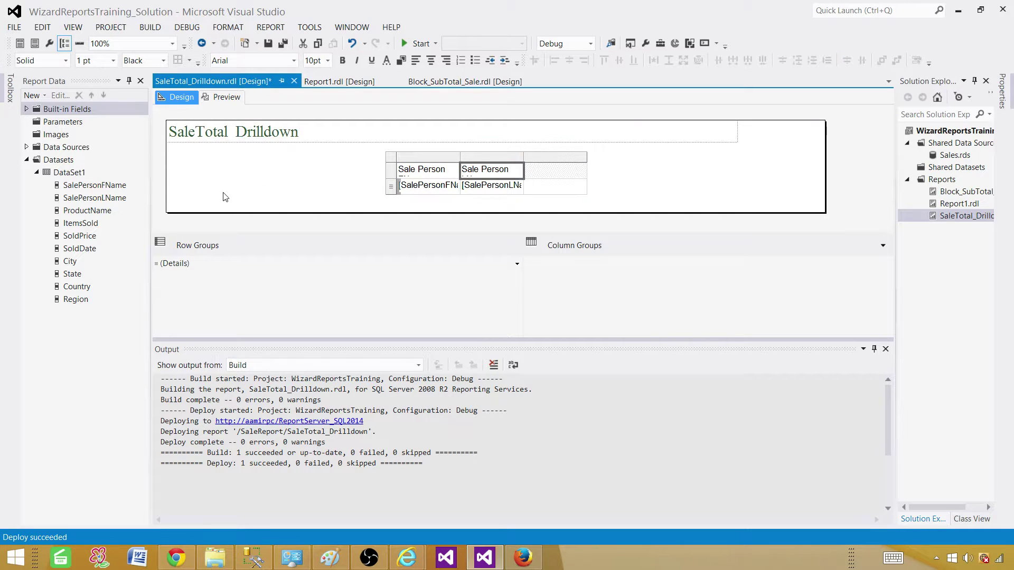
left_click_drag(98, 206, 550, 184)
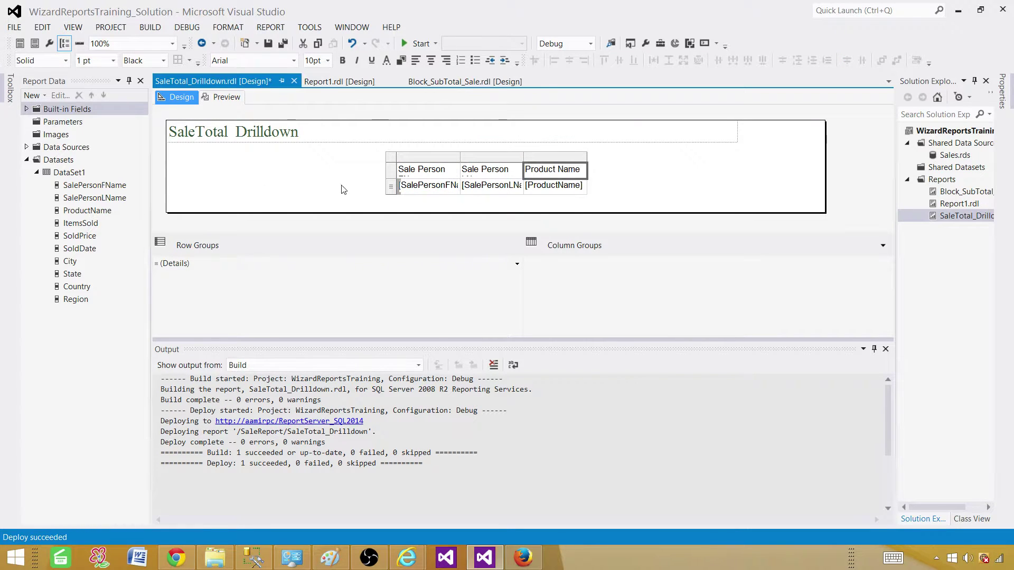
Extend the new table toward the left edge of the report body, widening its three columns to fit their headers.
left_click(421, 175)
left_click(397, 163)
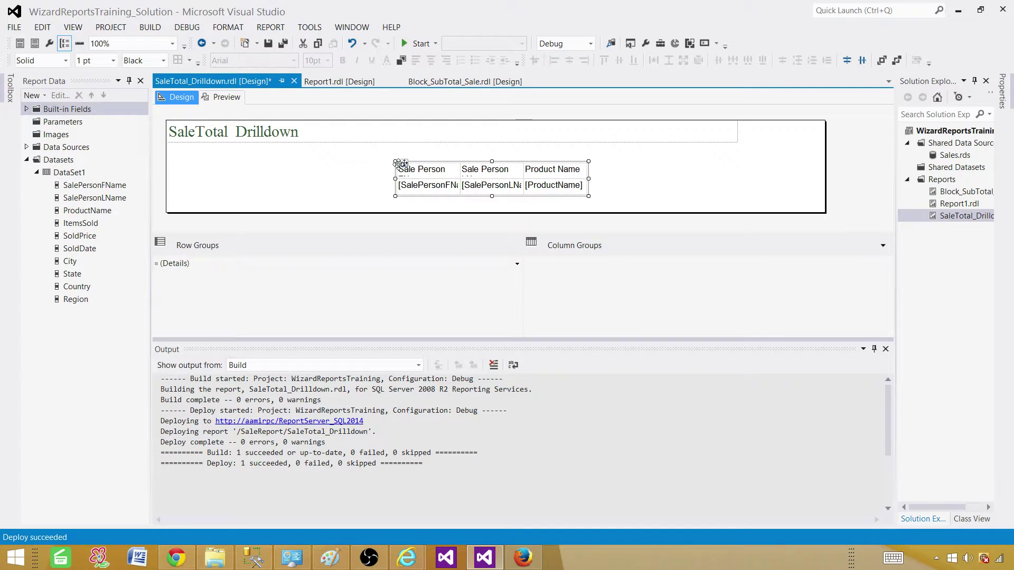
left_click_drag(397, 162, 212, 158)
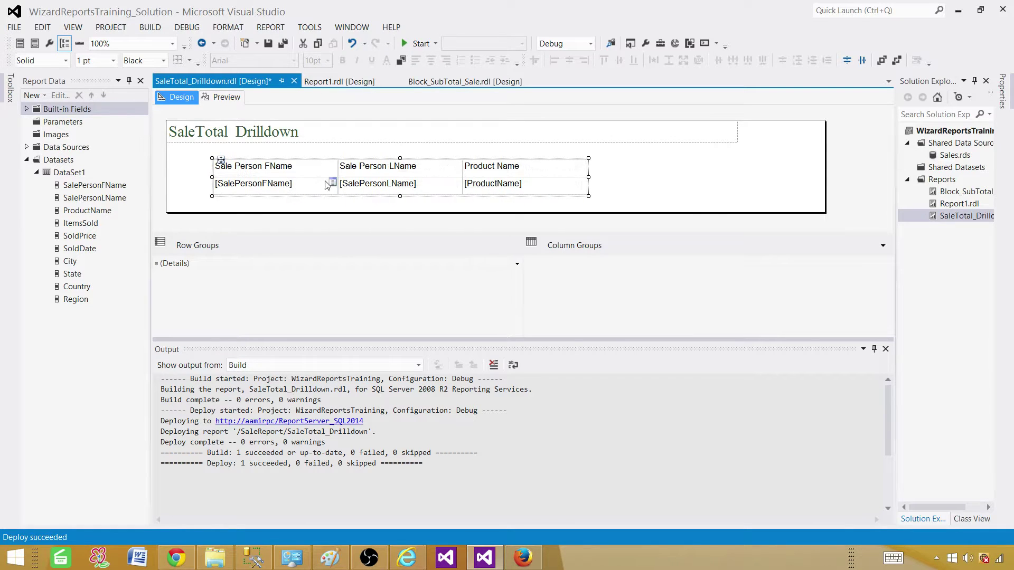
left_click(601, 183)
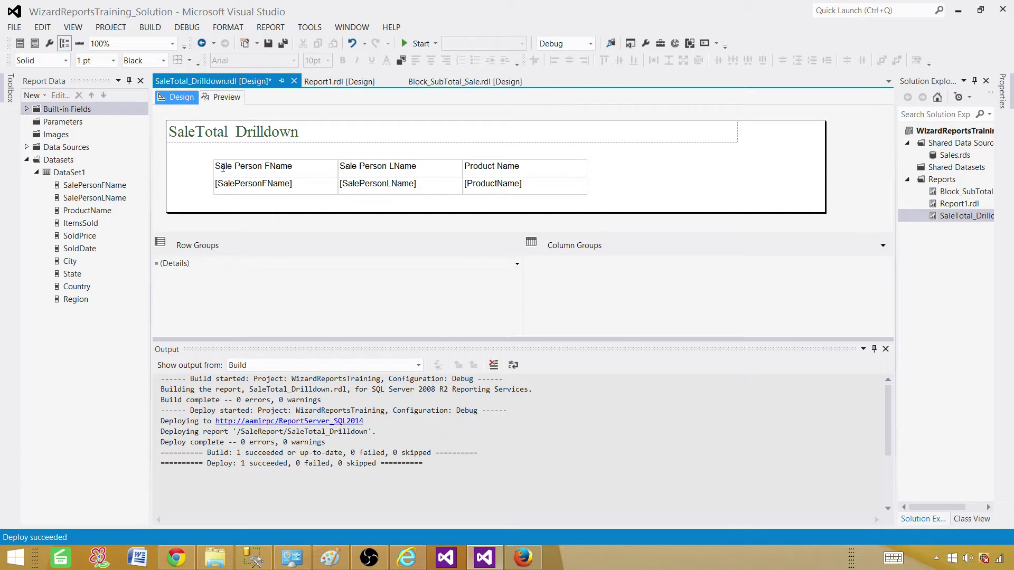
Undo the new table and the earlier deletions to restore the Region list and the country sales table.
key("ctrl+z")
key("ctrl+z")
key("ctrl+z")
key("ctrl+z")
key("ctrl+z")
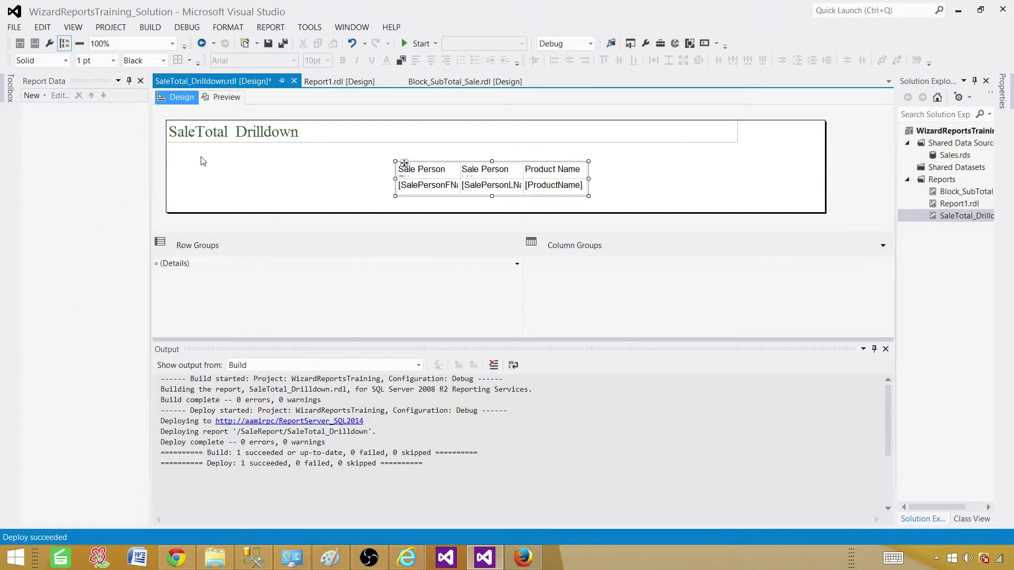
key("ctrl+y")
key("ctrl+y")
key("ctrl+y")
key("ctrl+y")
key("ctrl+y")
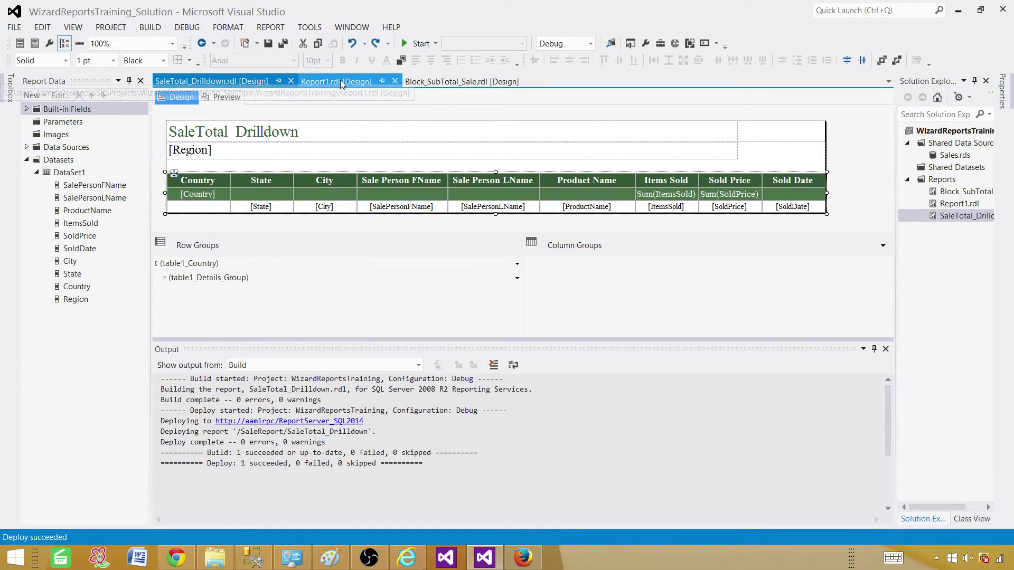
Save all project files and preview the restored SaleTotal_Drilldown report.
left_click(329, 137)
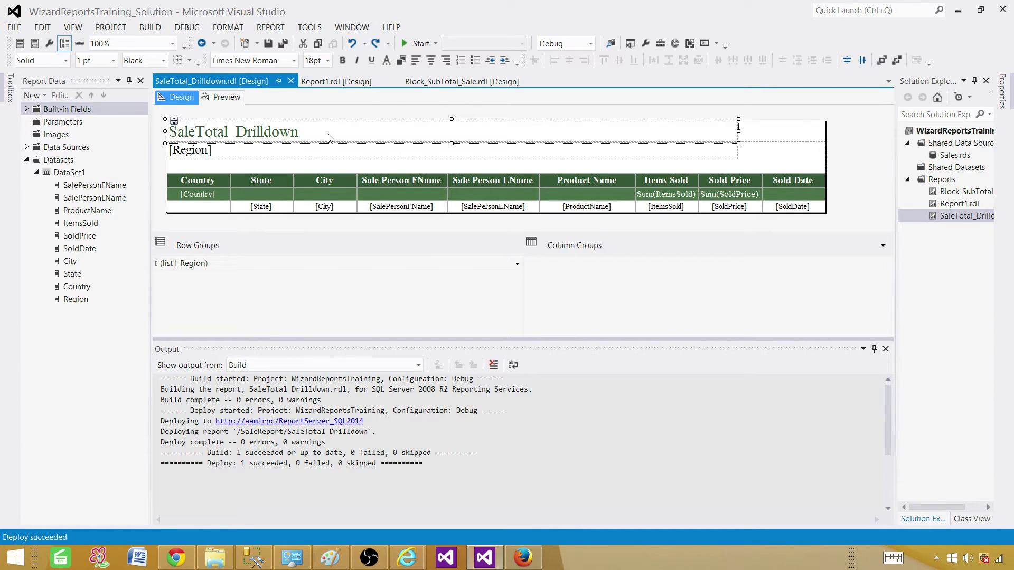
left_click(282, 43)
left_click(224, 97)
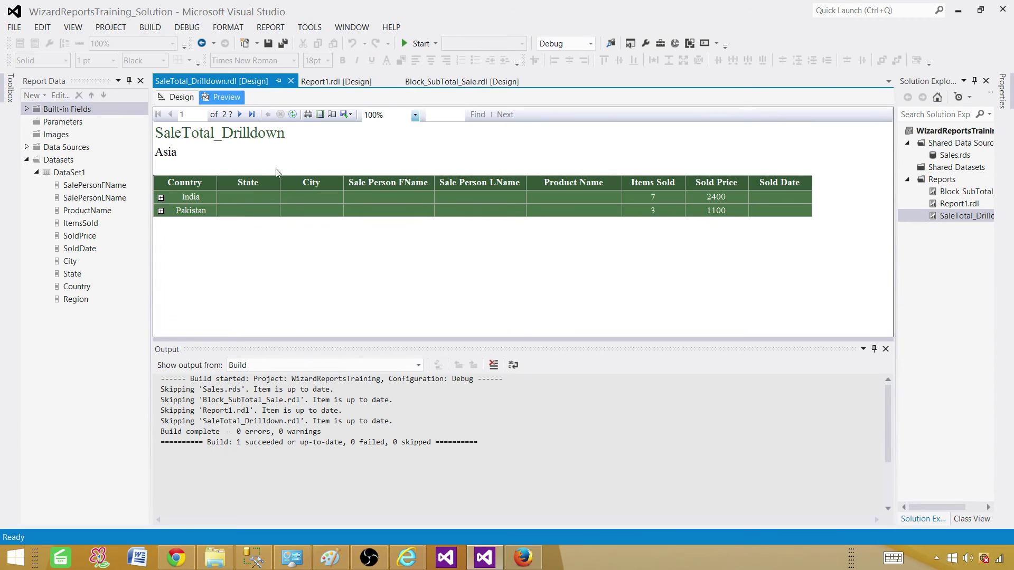